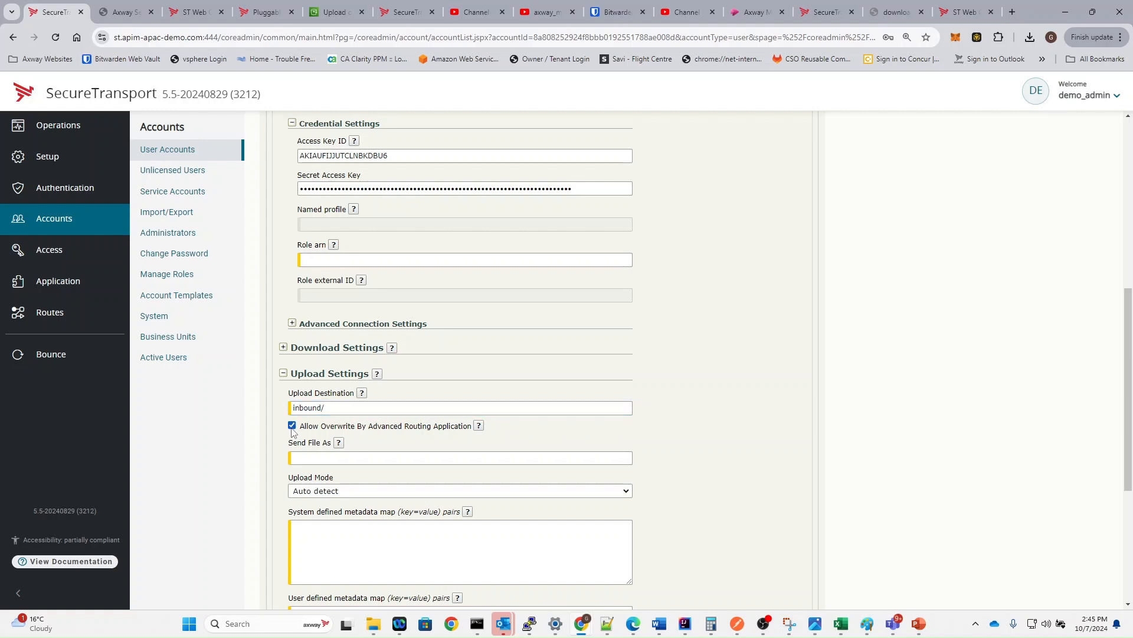
# - Change the axway-demo-bucket S3 transfer site's Access Level to Public and save it
pyautogui.scroll(-4, 331, 507)
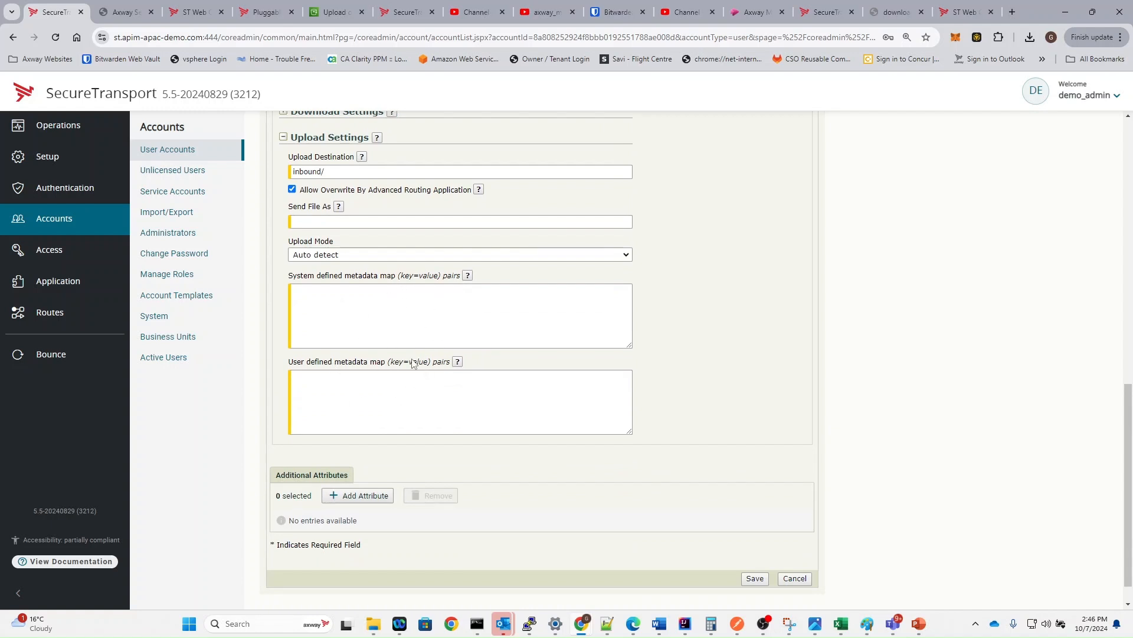
pyautogui.scroll(9, 419, 310)
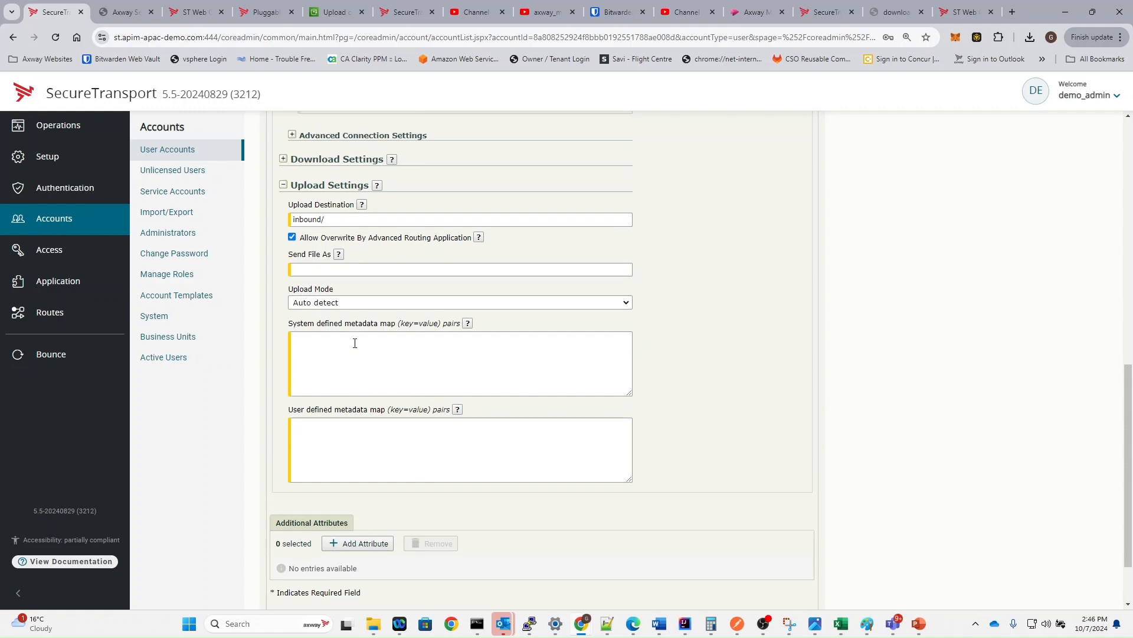
pyautogui.scroll(2, 405, 295)
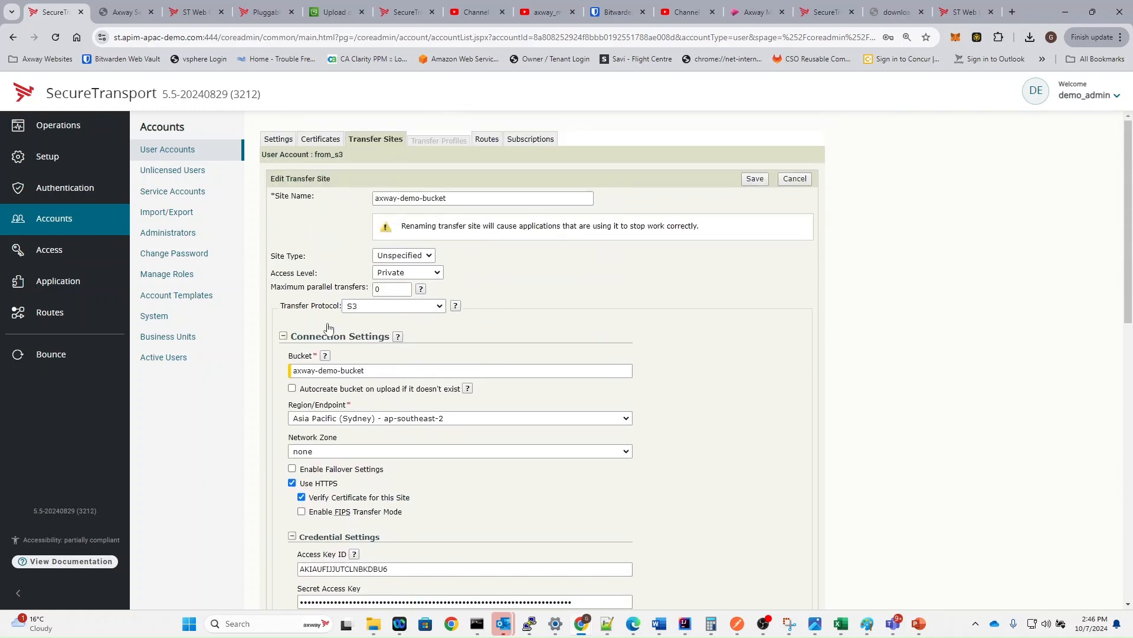
pyautogui.doubleClick(298, 274)
pyautogui.click(407, 273)
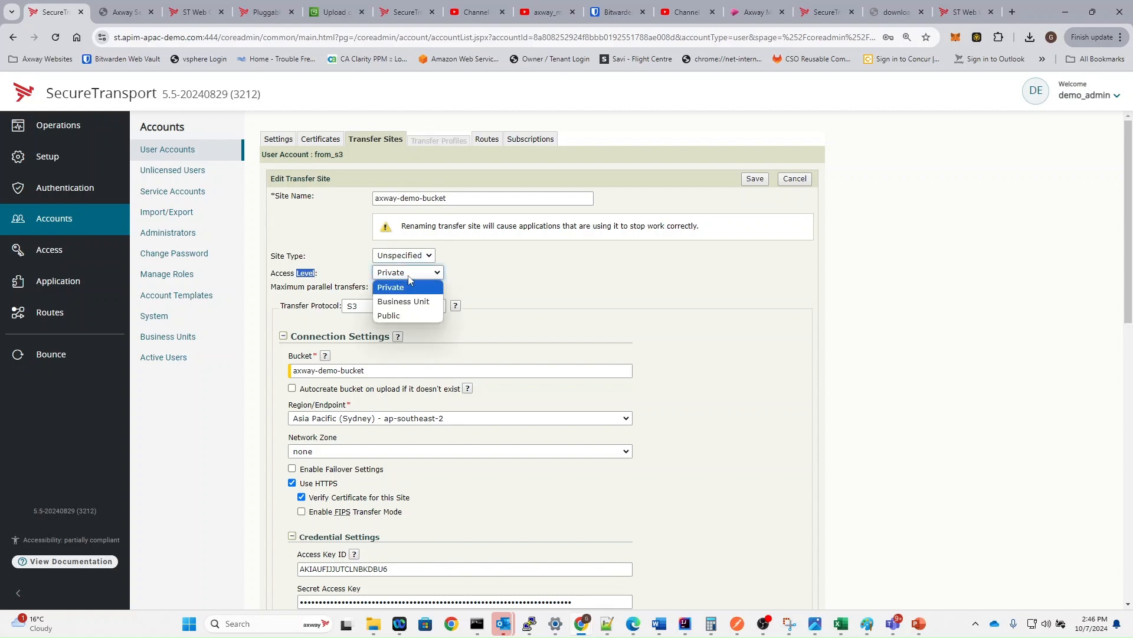
pyautogui.click(398, 314)
pyautogui.click(755, 179)
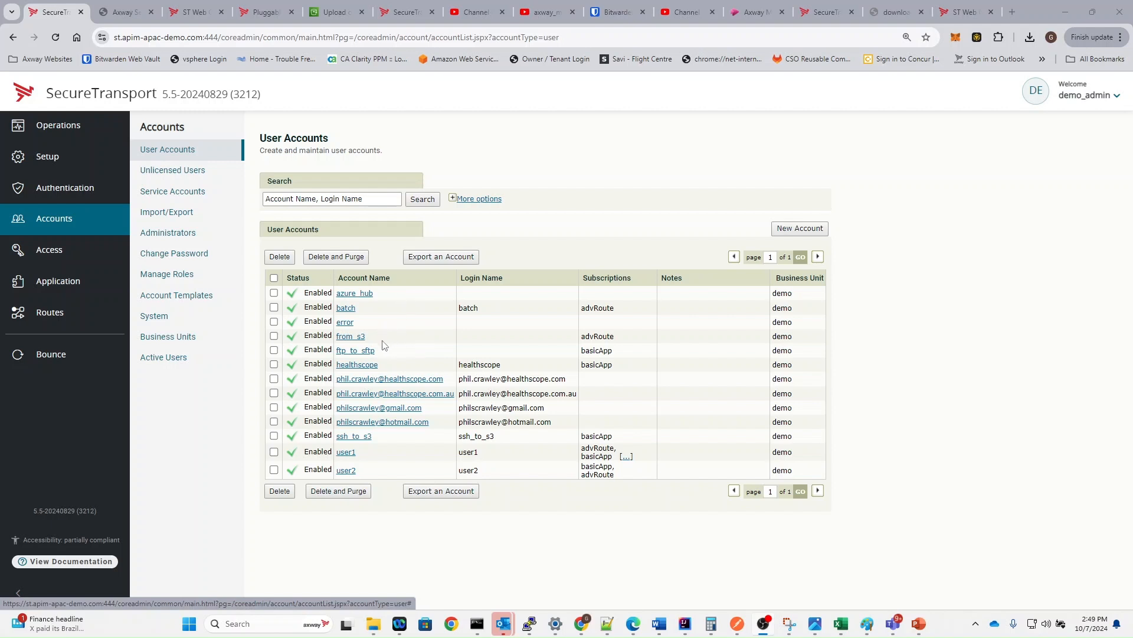
# - Open from_s3's Certificates, checking Partner Certificates and then the empty Private Certificates list
pyautogui.click(354, 336)
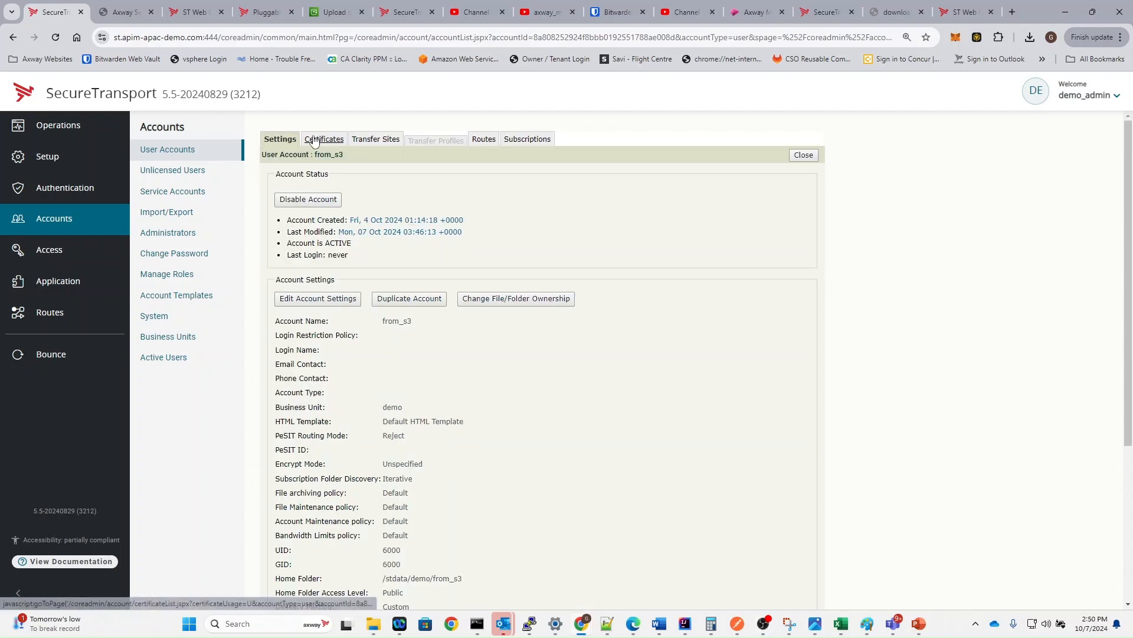
pyautogui.click(315, 141)
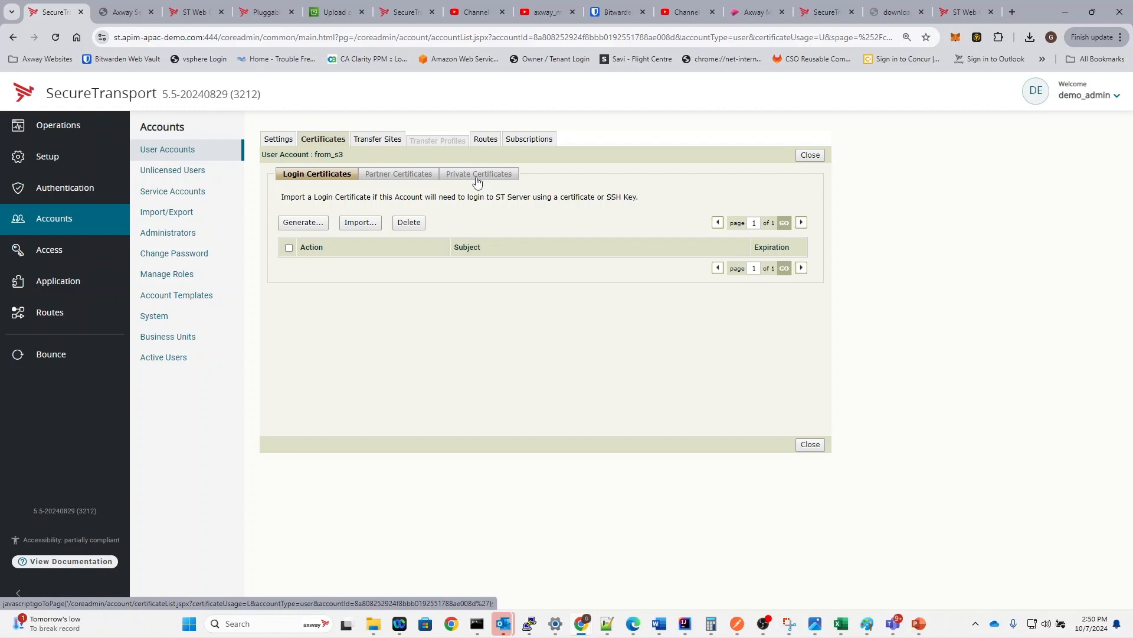
pyautogui.click(421, 175)
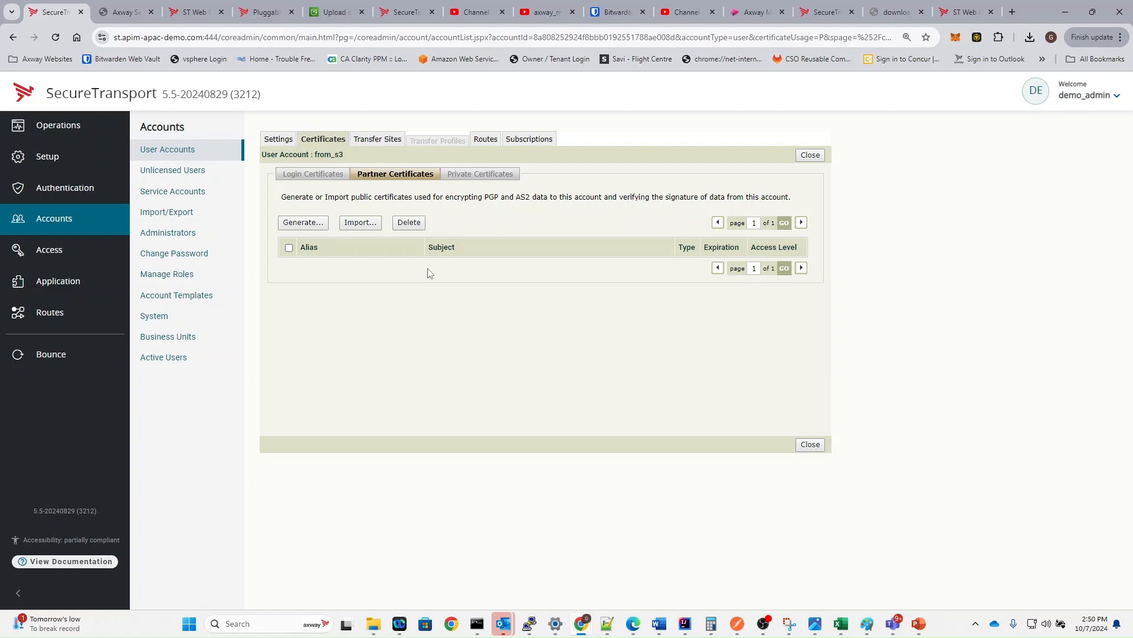
pyautogui.click(474, 176)
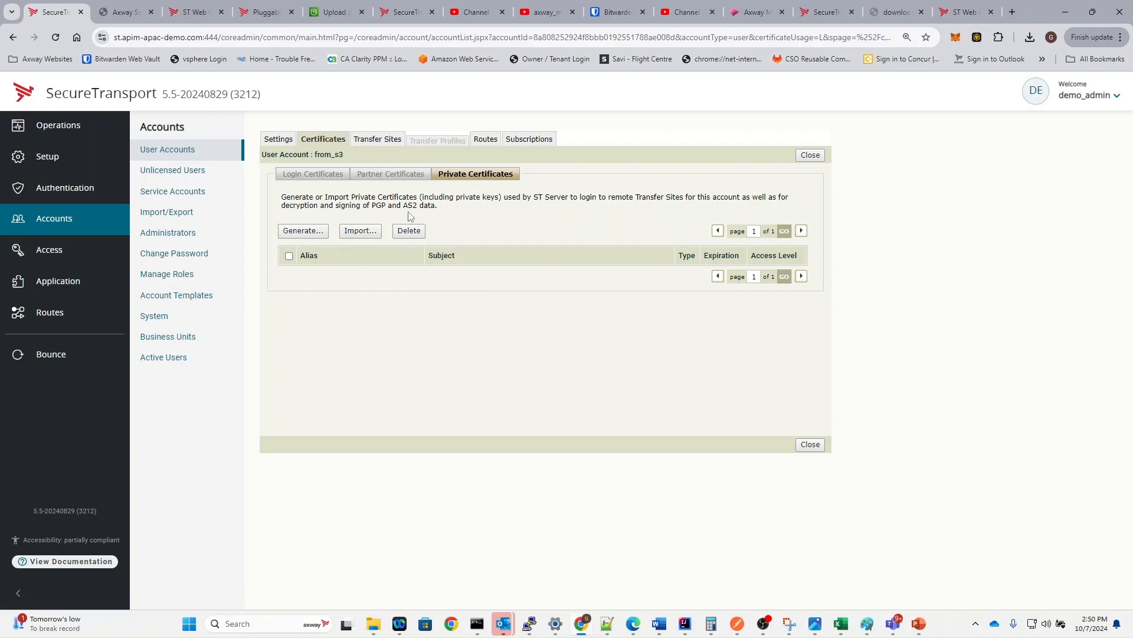
# - Start a new PGP private certificate with alias pgp_private and validity 0
pyautogui.click(310, 236)
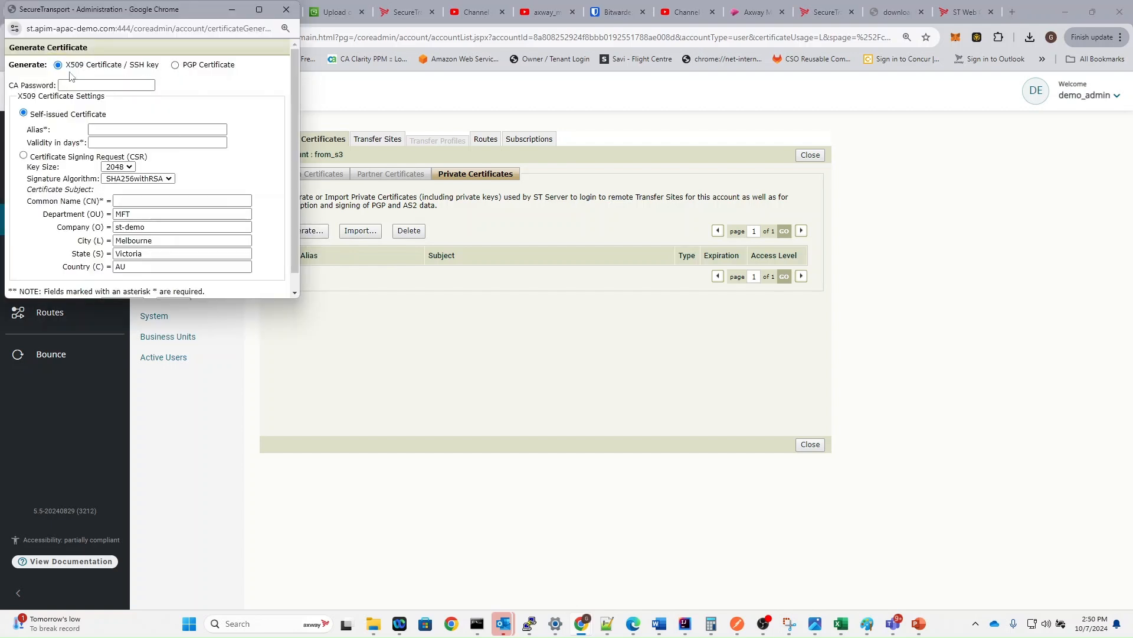
pyautogui.click(176, 65)
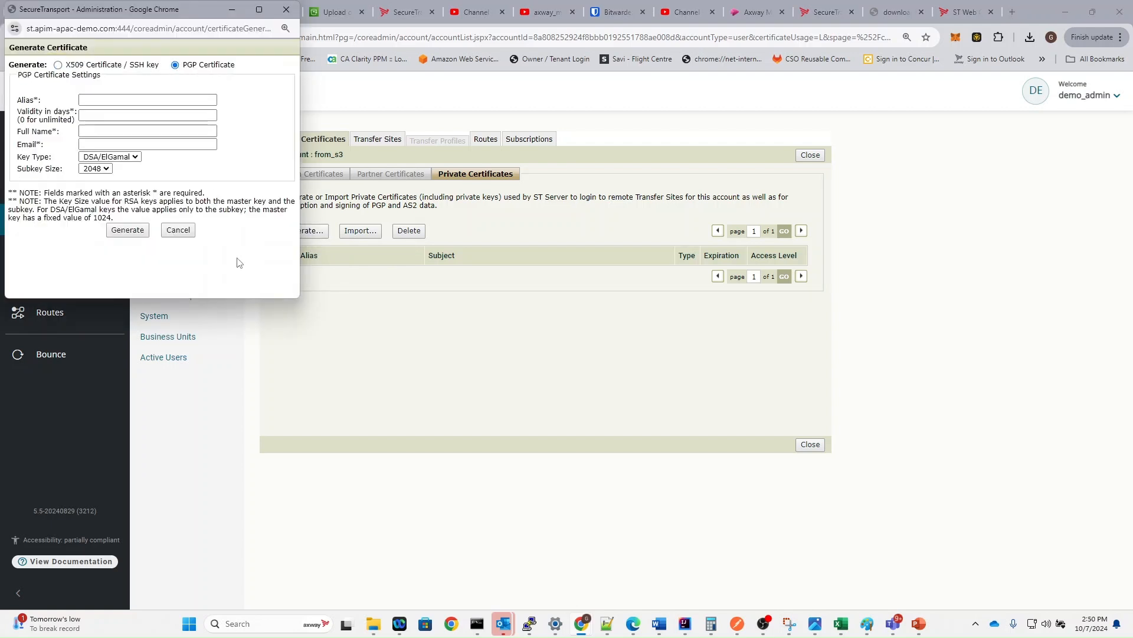
pyautogui.click(109, 99)
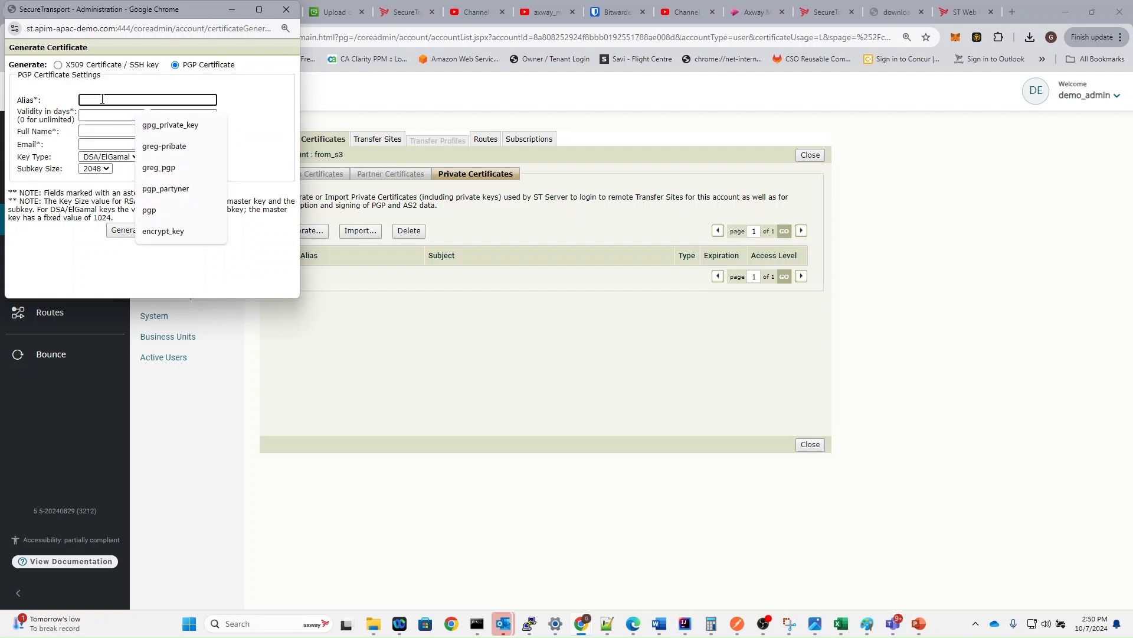
pyautogui.write('p')
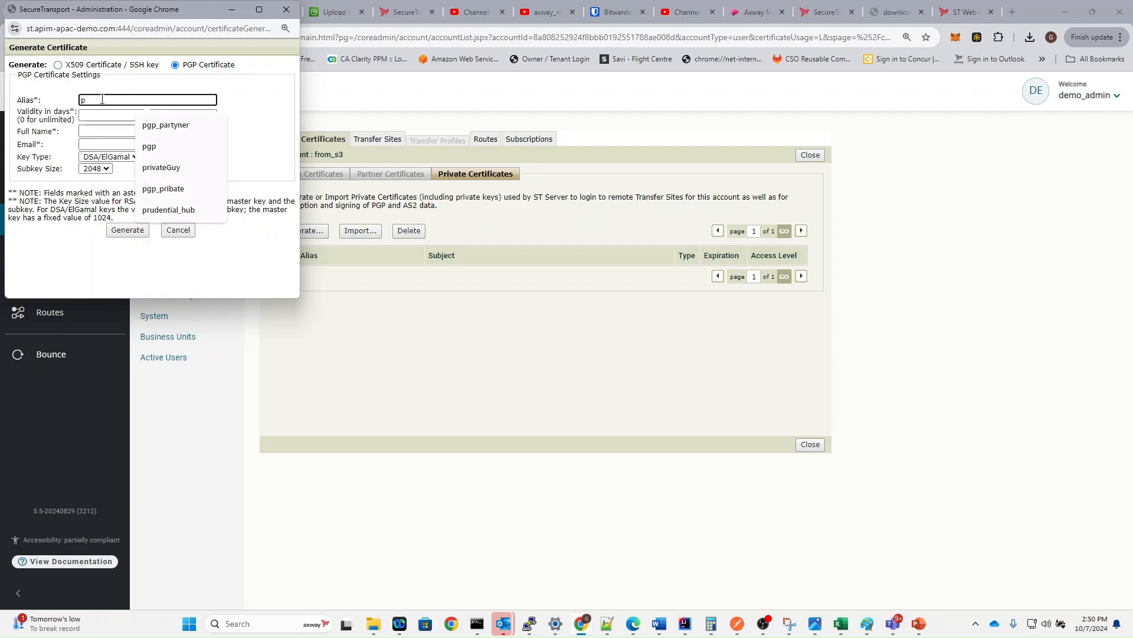
pyautogui.write('gp_private')
pyautogui.press('Tab')
pyautogui.write('0')
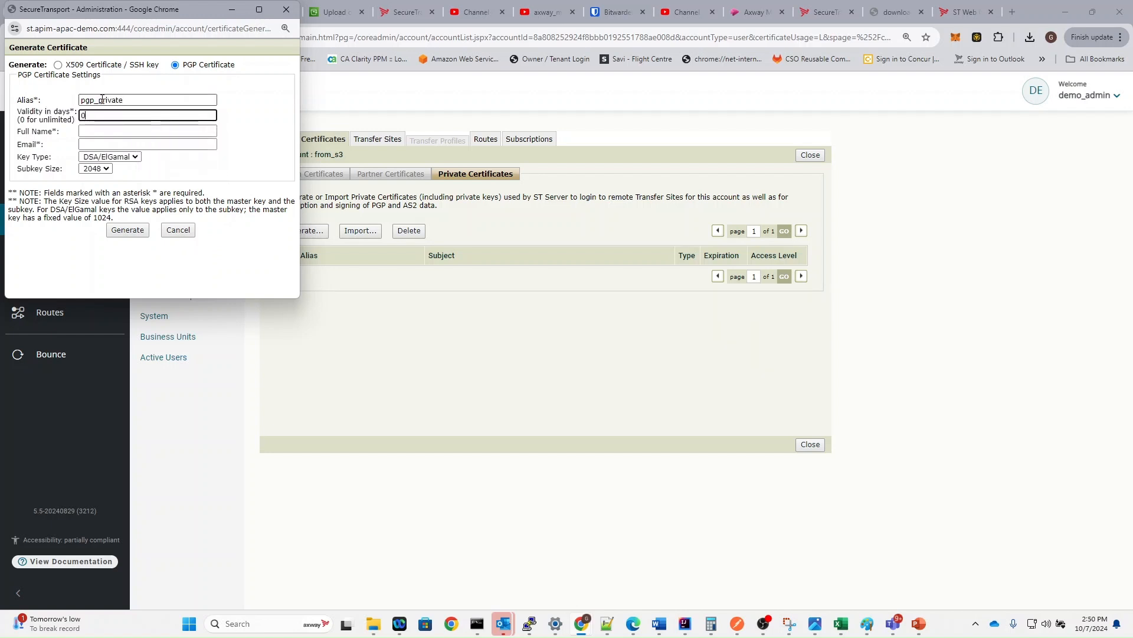
# - Fill in the owner's name, without the middle name, and e-mail, then generate the PGP key
pyautogui.click(124, 130)
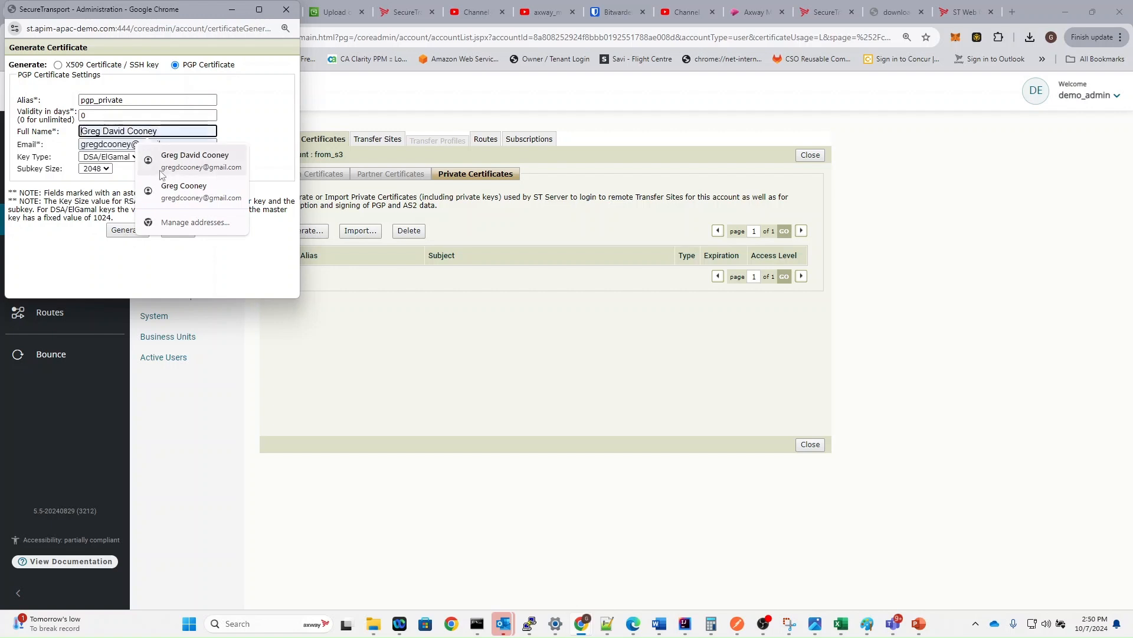
pyautogui.click(178, 160)
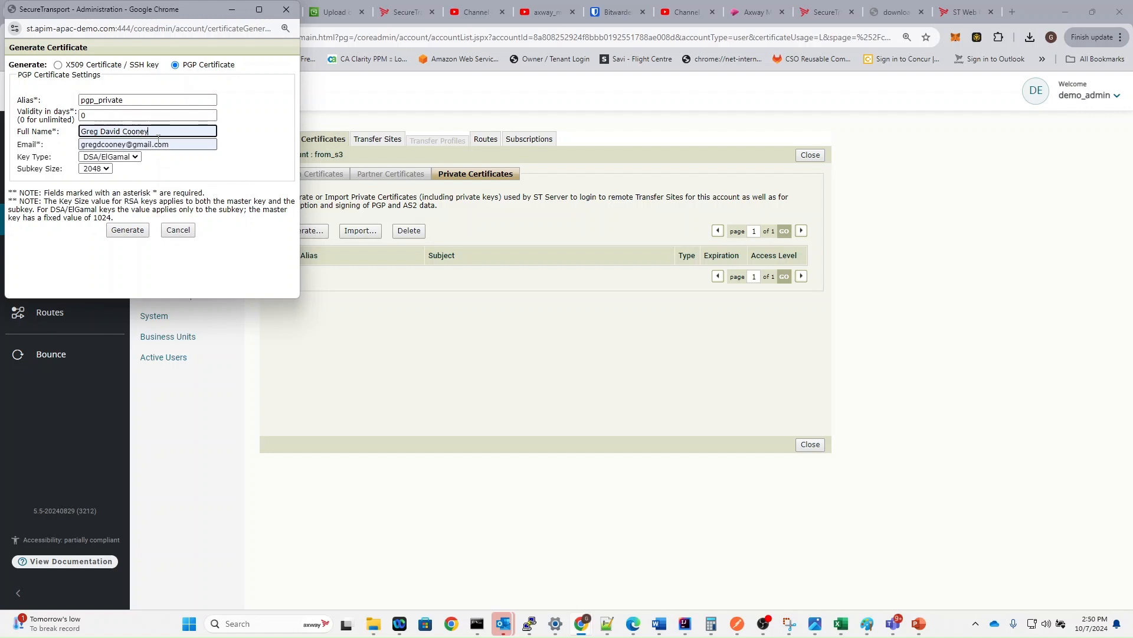
pyautogui.doubleClick(118, 131)
pyautogui.press('BackSpace')
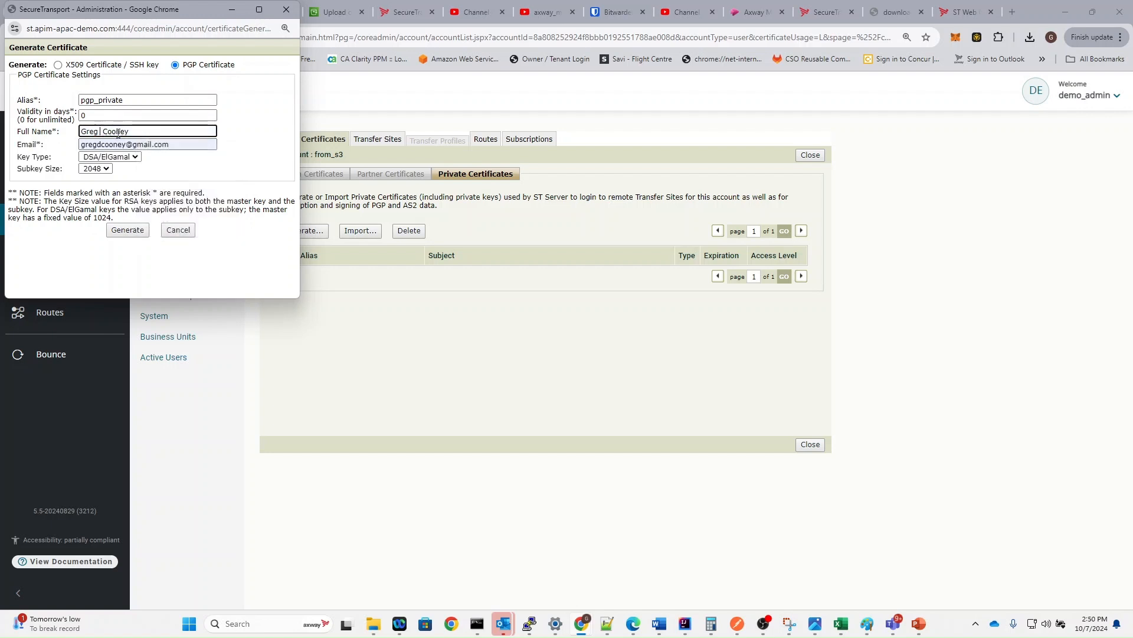
pyautogui.press('Delete')
pyautogui.click(134, 228)
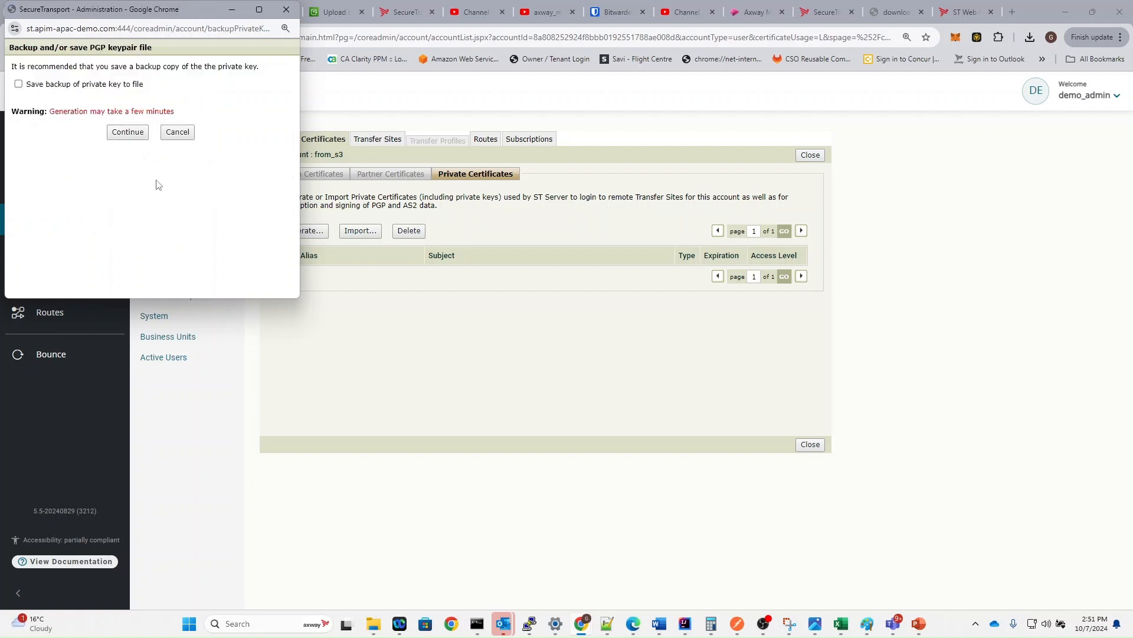
pyautogui.click(130, 132)
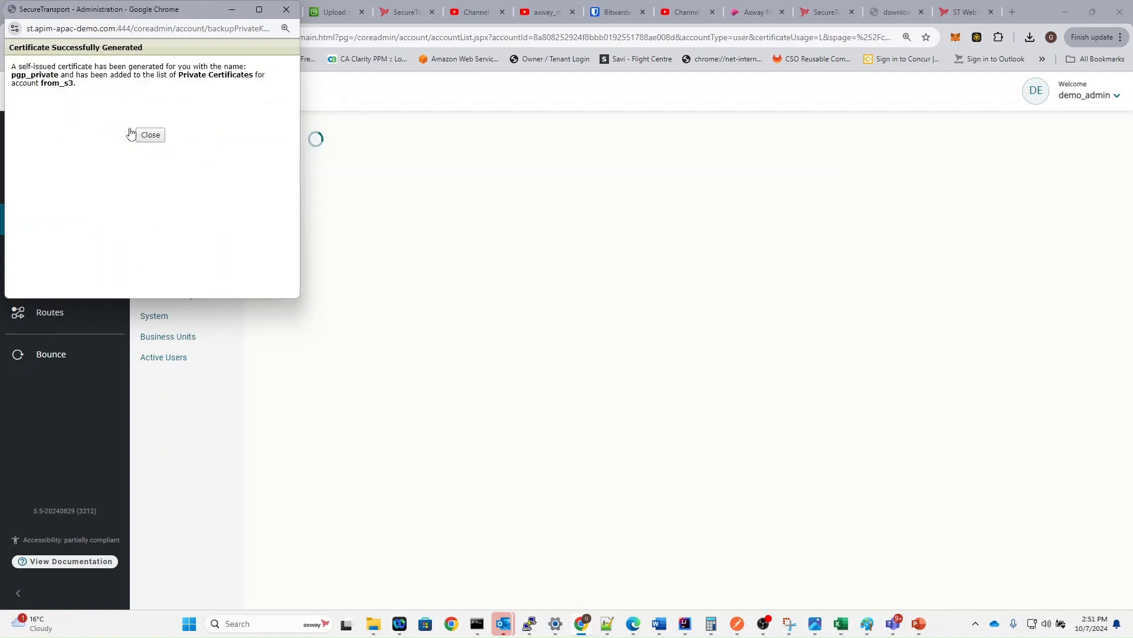
pyautogui.click(151, 140)
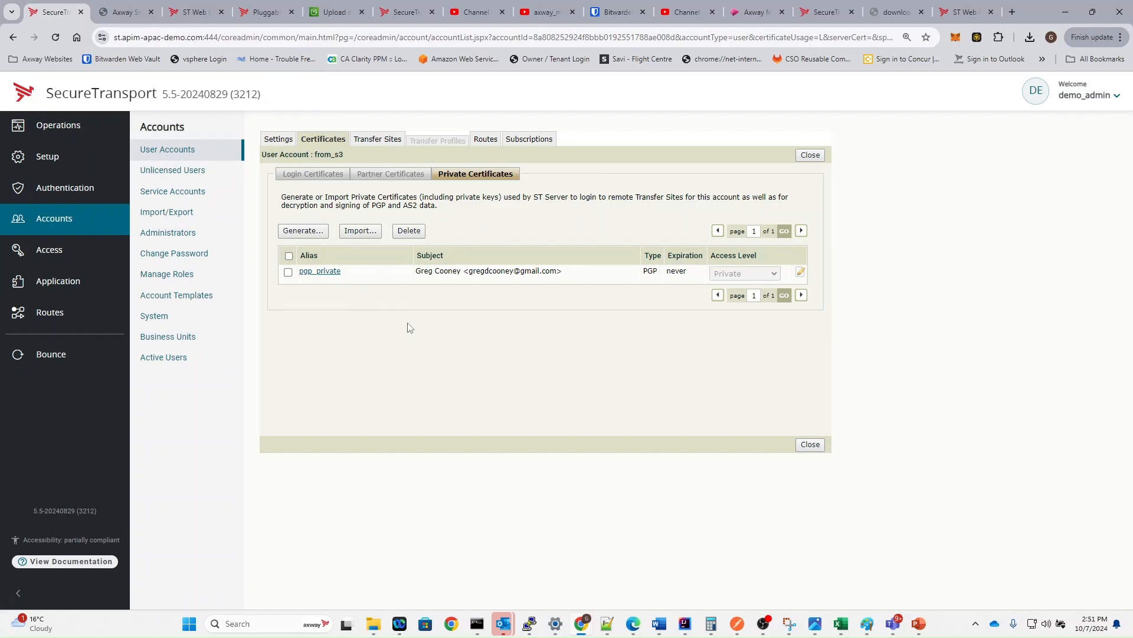
# - Export only pgp_private's public key, private key unchecked, to pgp_private.asc
pyautogui.click(319, 274)
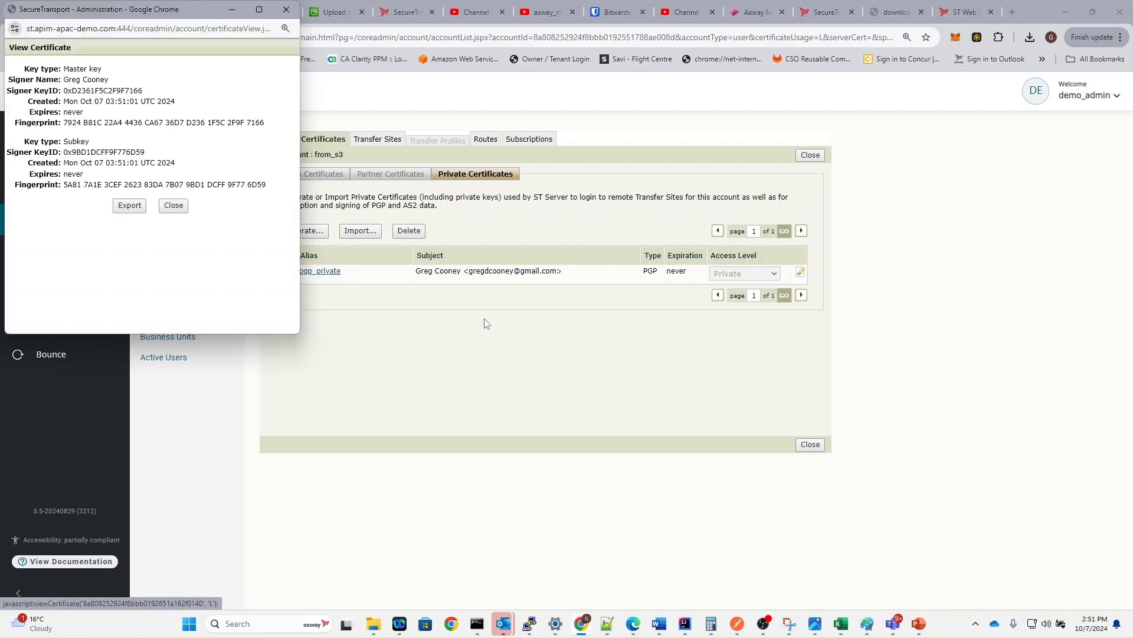
pyautogui.click(130, 205)
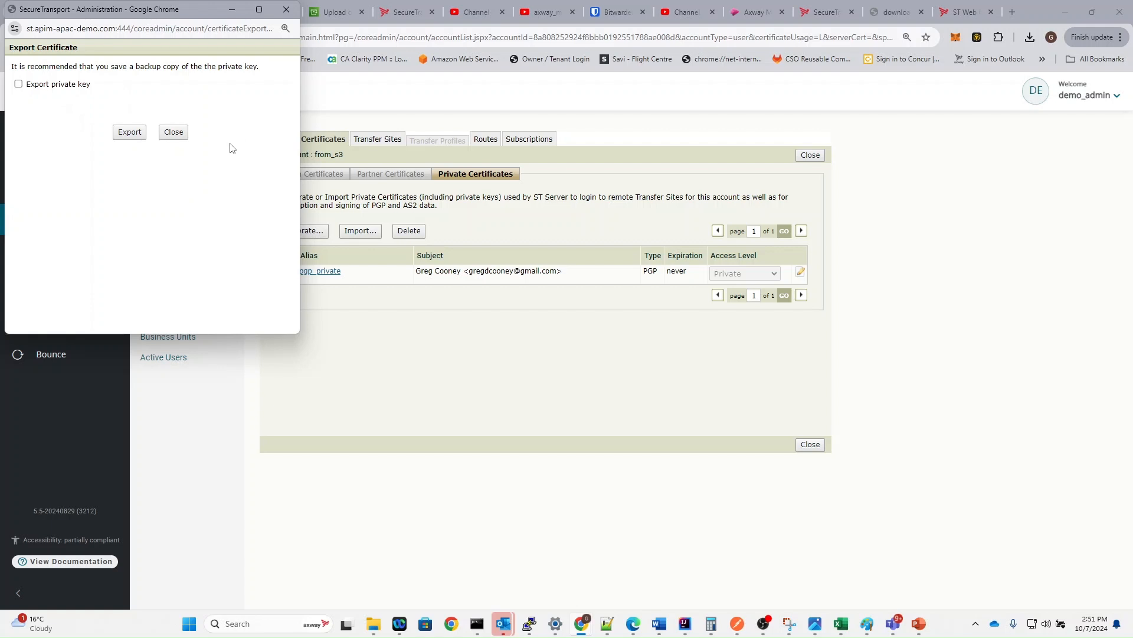
pyautogui.click(18, 84)
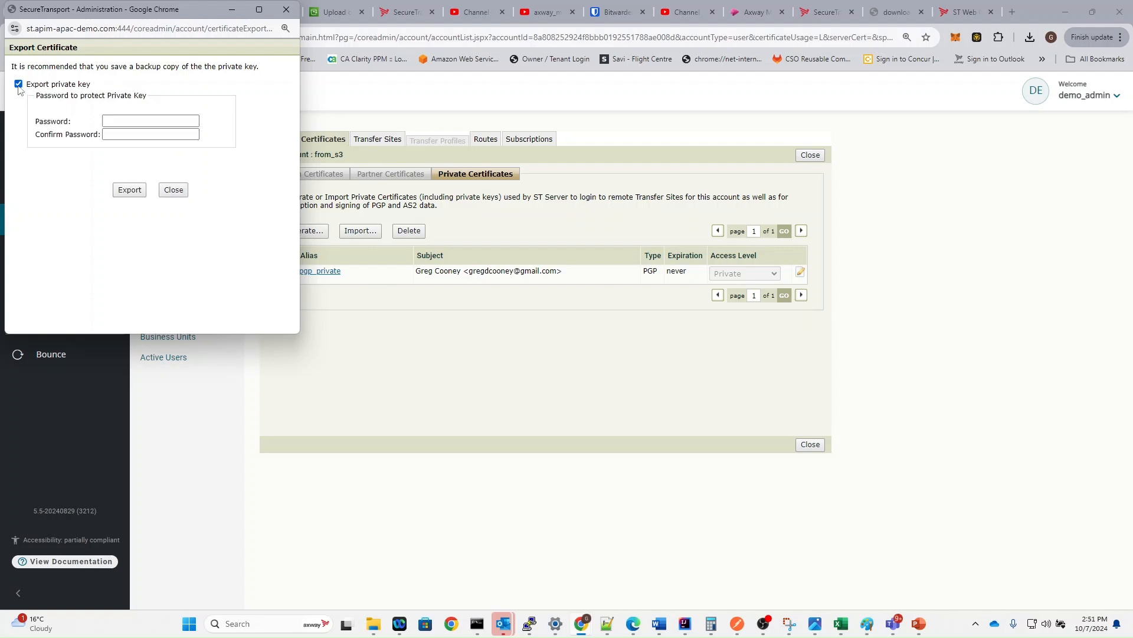
pyautogui.click(18, 84)
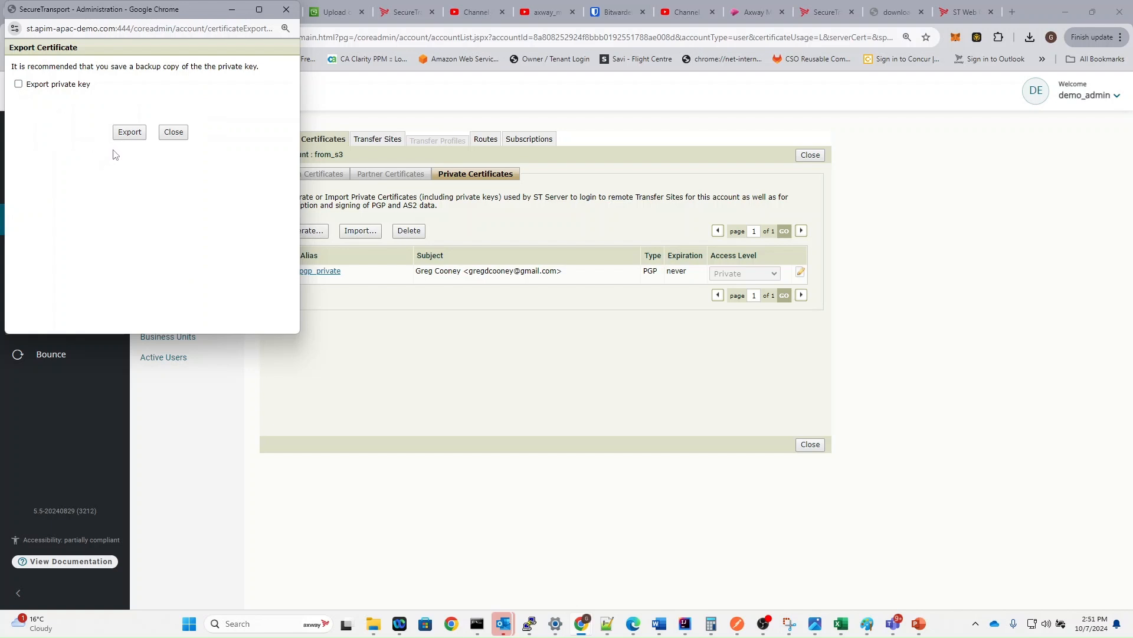
pyautogui.click(126, 137)
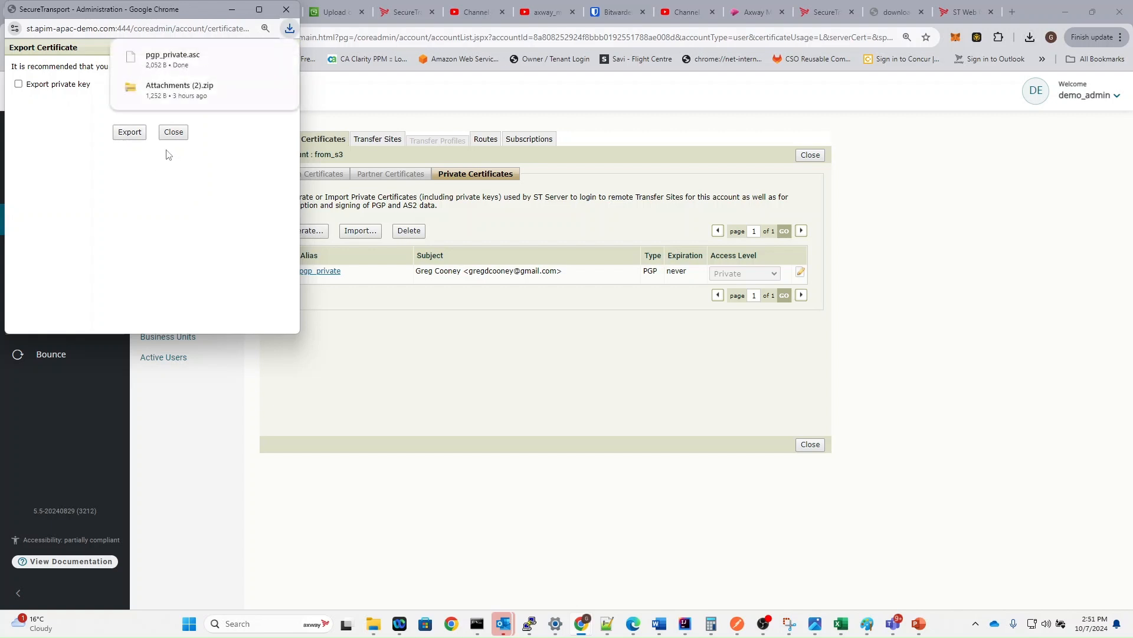
pyautogui.moveTo(193, 70)
pyautogui.click(175, 134)
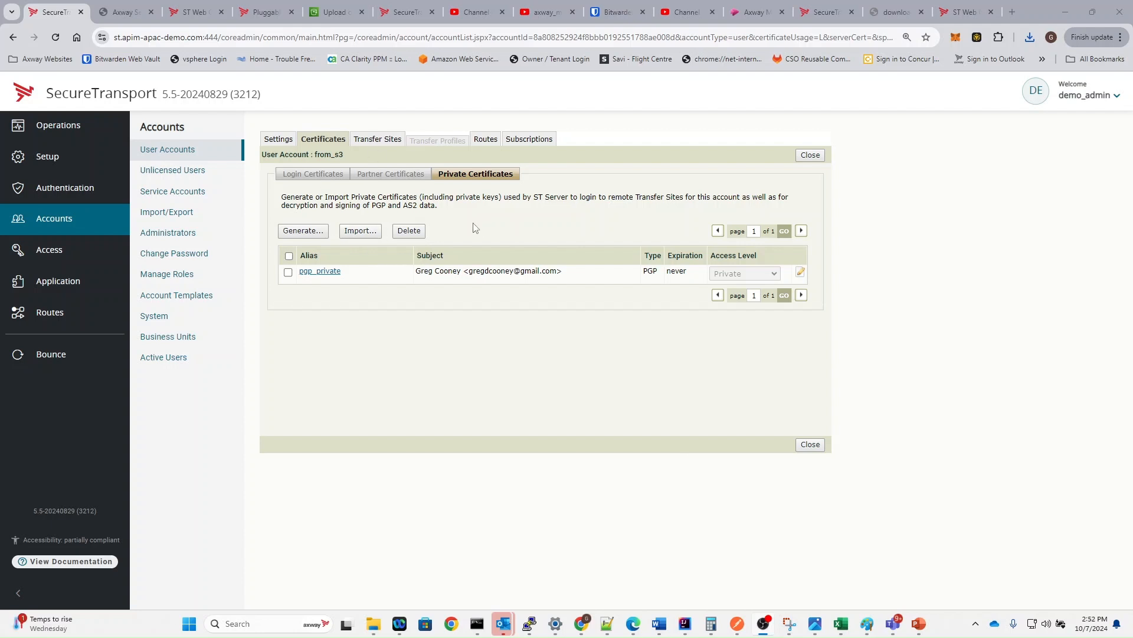
# - Import the file partner_key.asc as a PGP key aliased partner_key into Partner Certificates
pyautogui.click(411, 183)
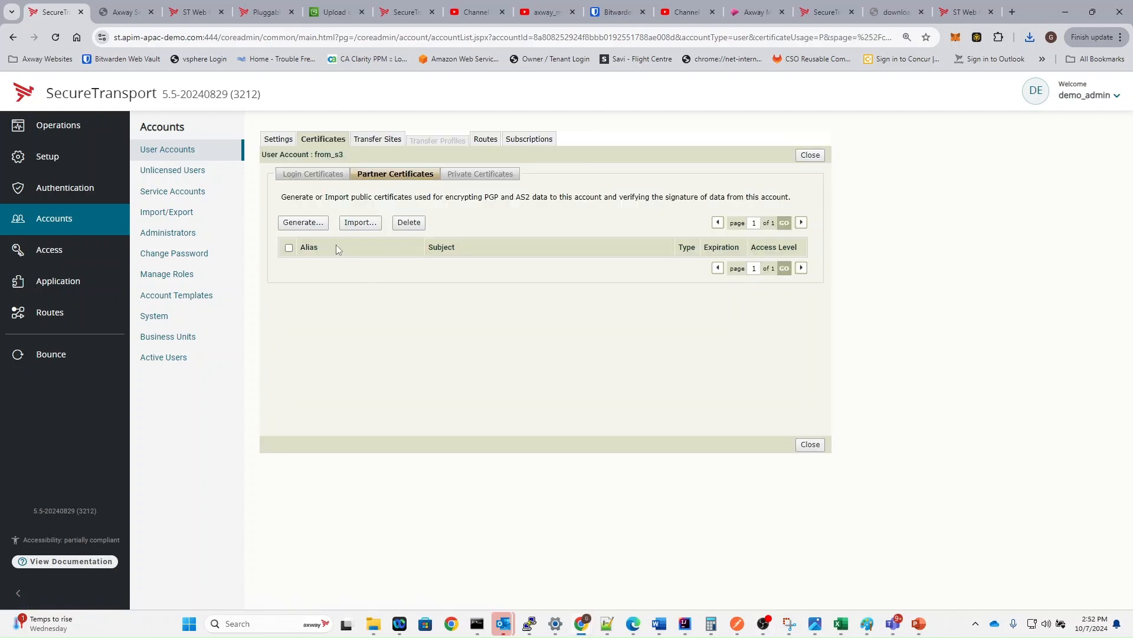
pyautogui.click(359, 227)
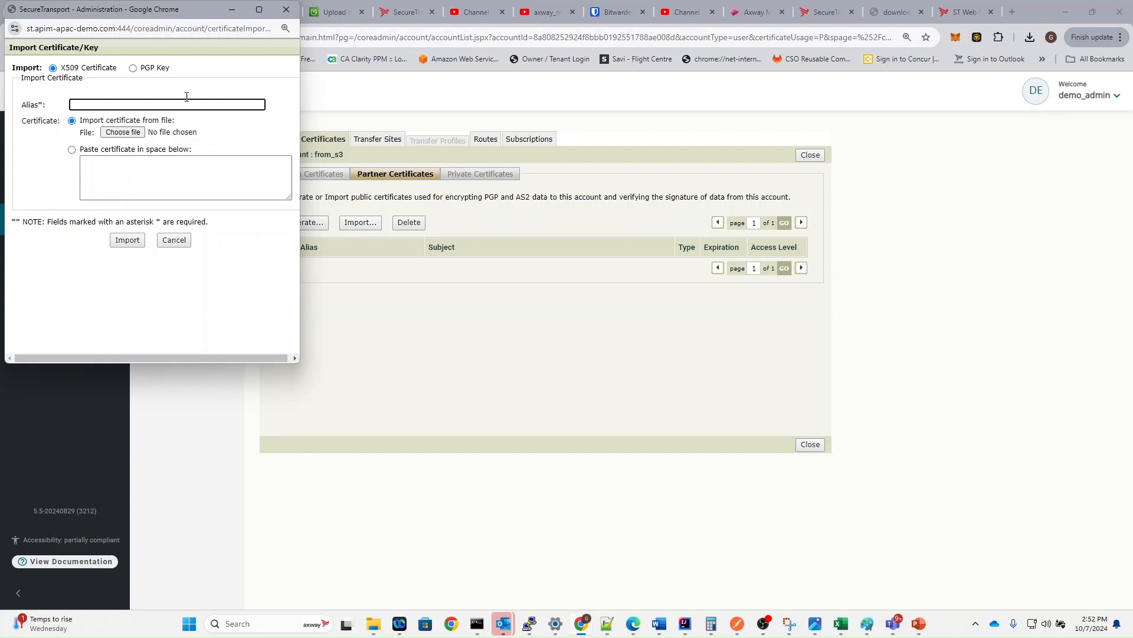
pyautogui.click(132, 69)
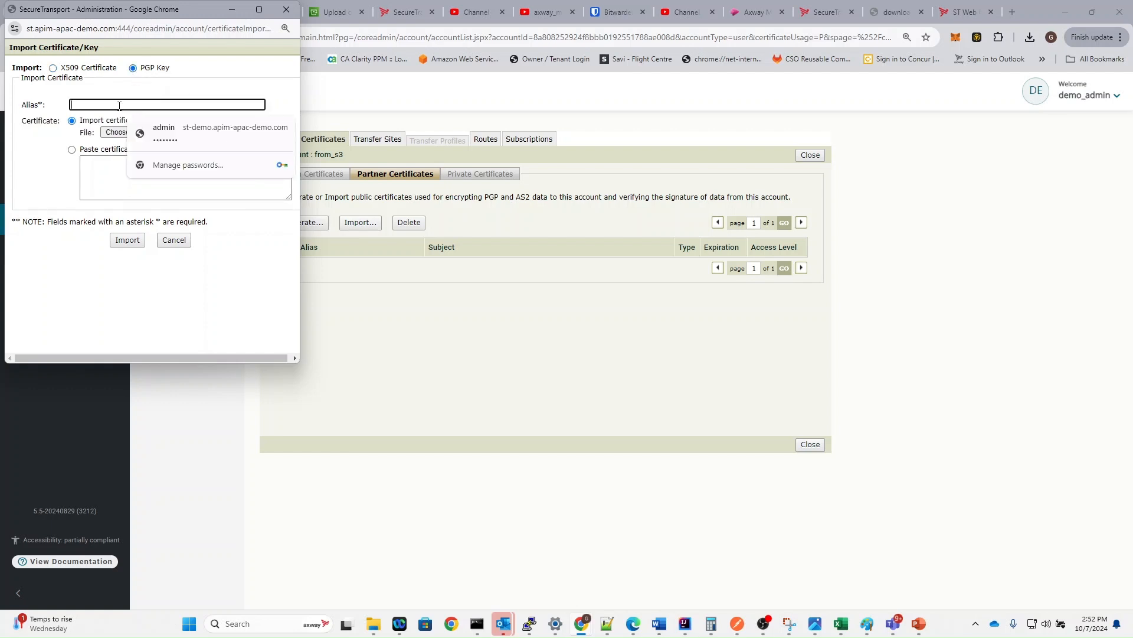
pyautogui.write('par')
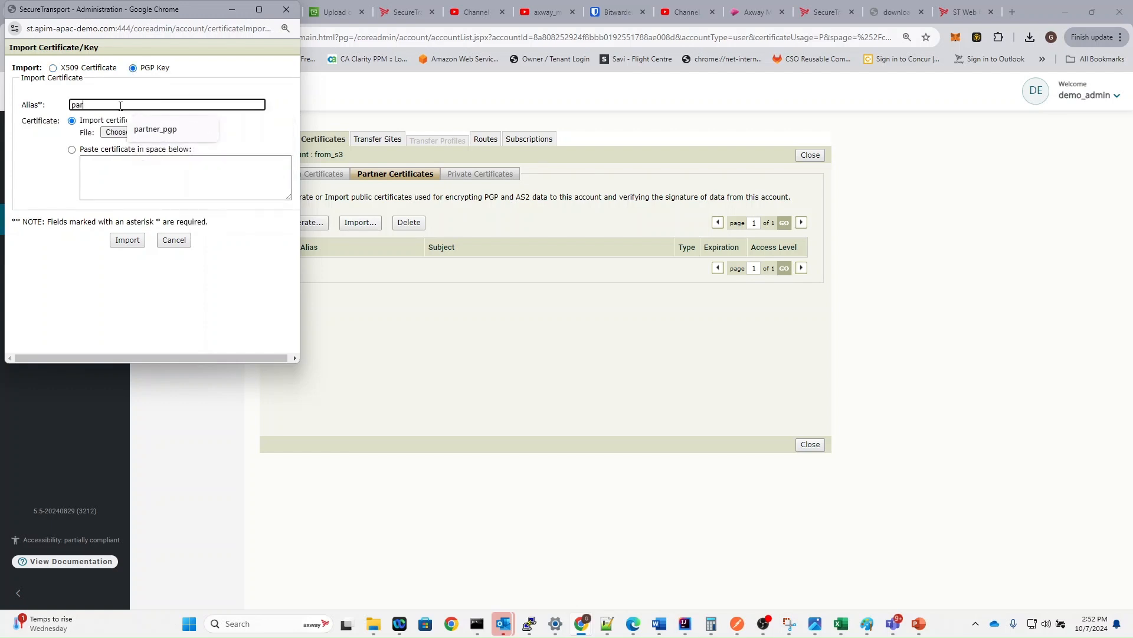
pyautogui.write('tner_key')
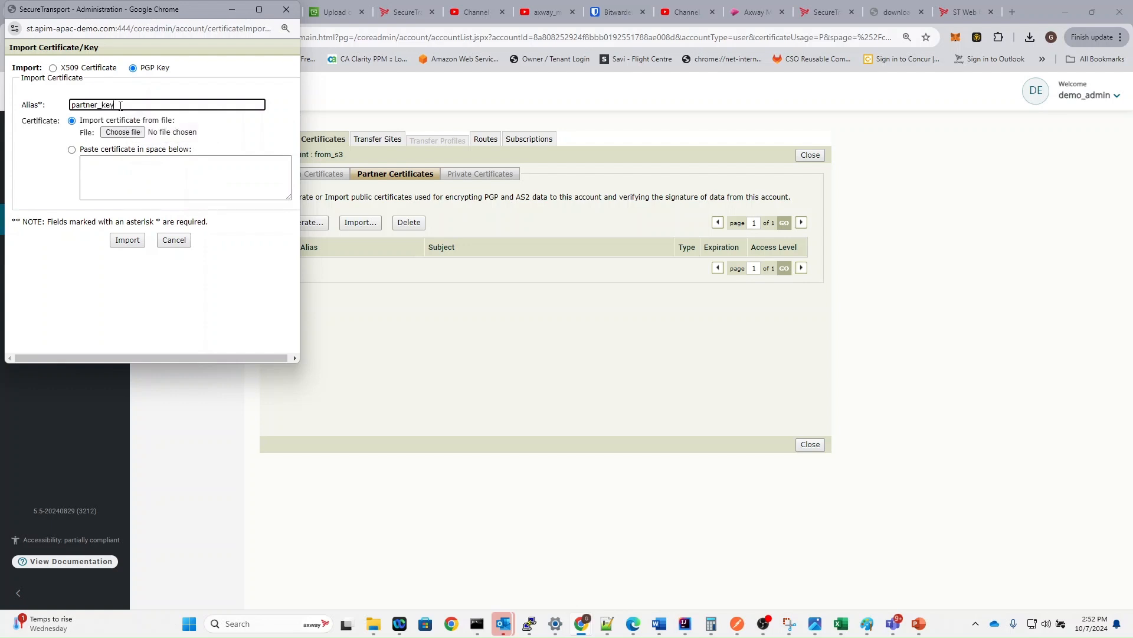
pyautogui.click(135, 134)
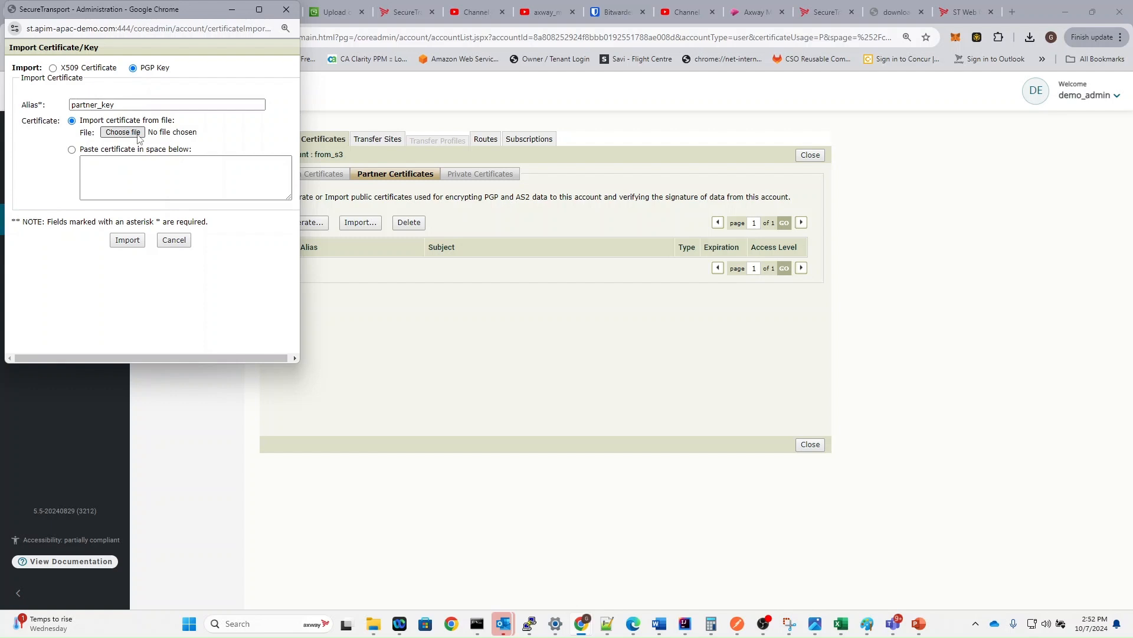
pyautogui.click(137, 133)
pyautogui.click(147, 113)
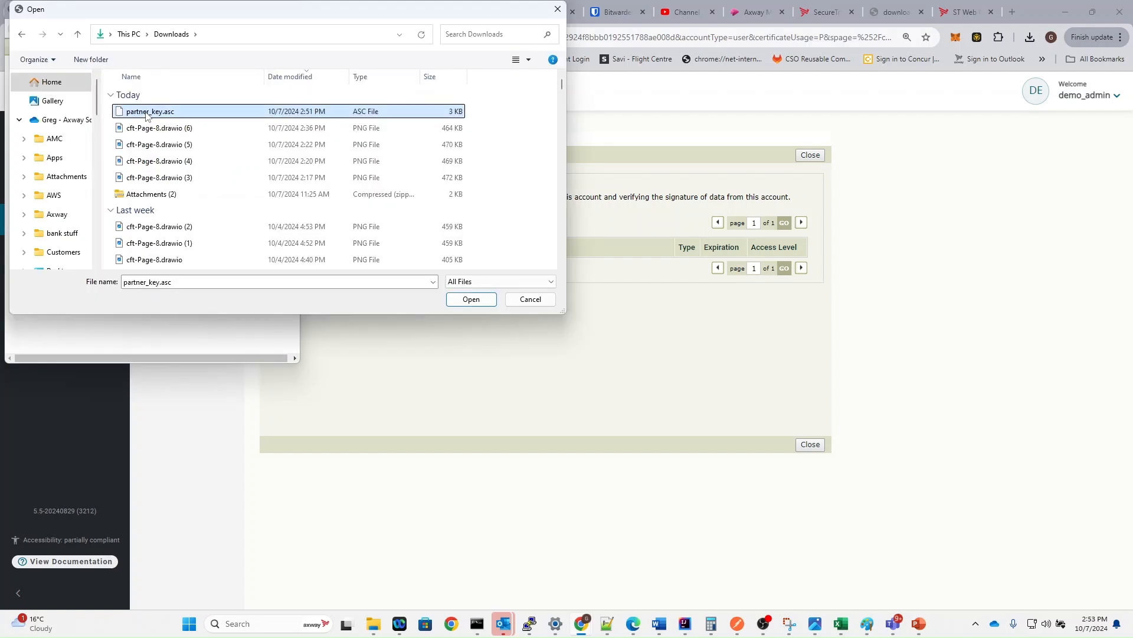
pyautogui.doubleClick(147, 113)
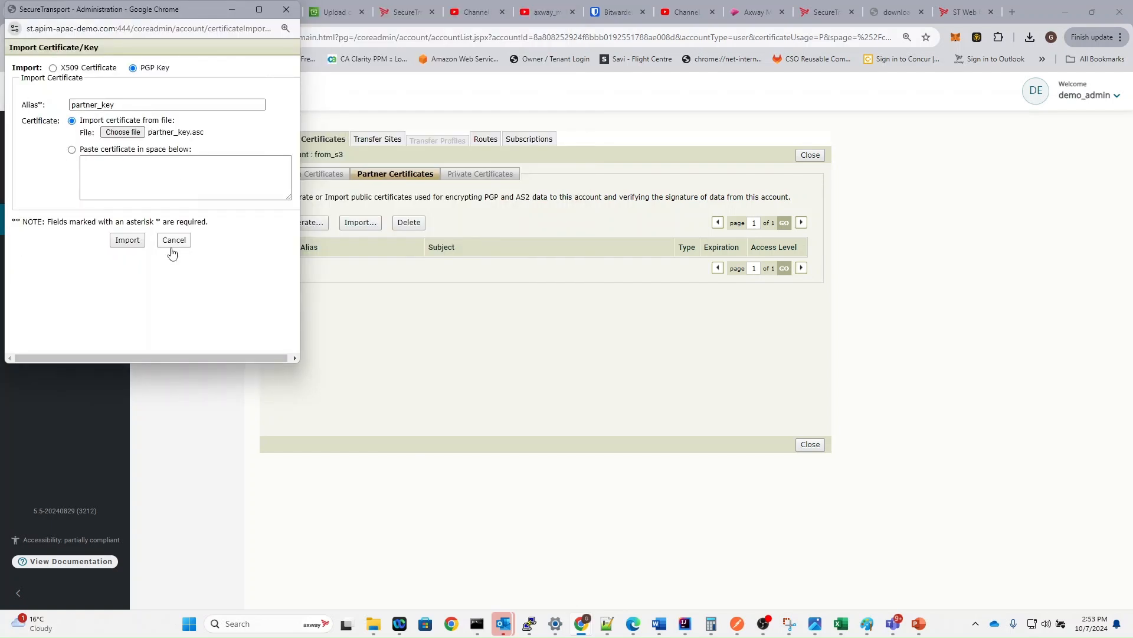
pyautogui.click(127, 238)
pyautogui.click(151, 87)
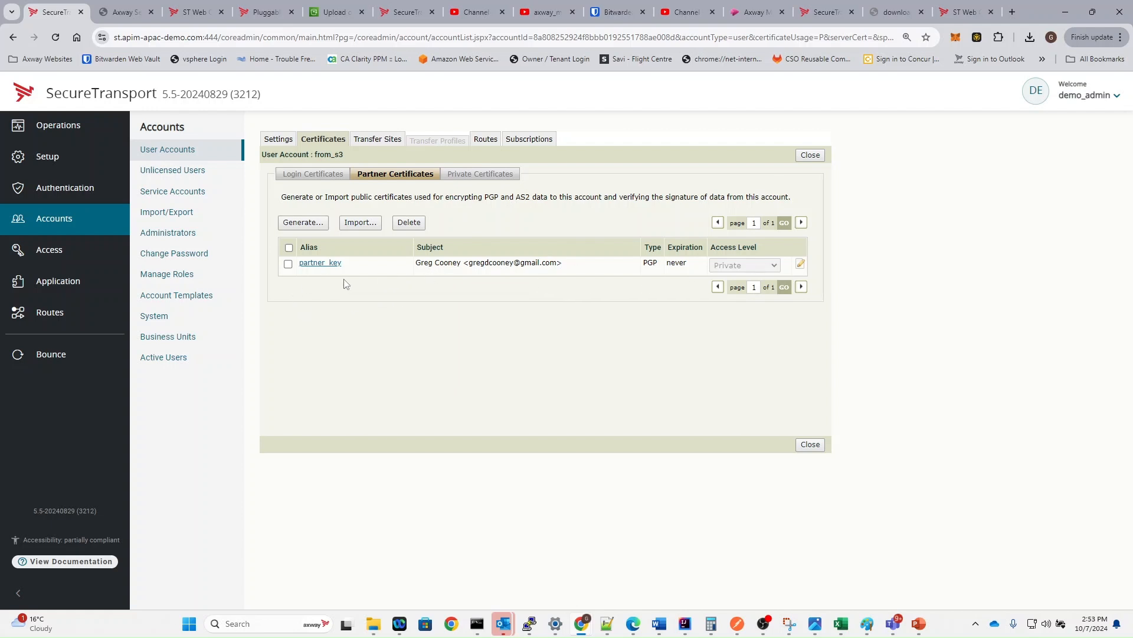
# - Change partner_key's access level from Private to Public and save
pyautogui.click(288, 264)
pyautogui.click(800, 264)
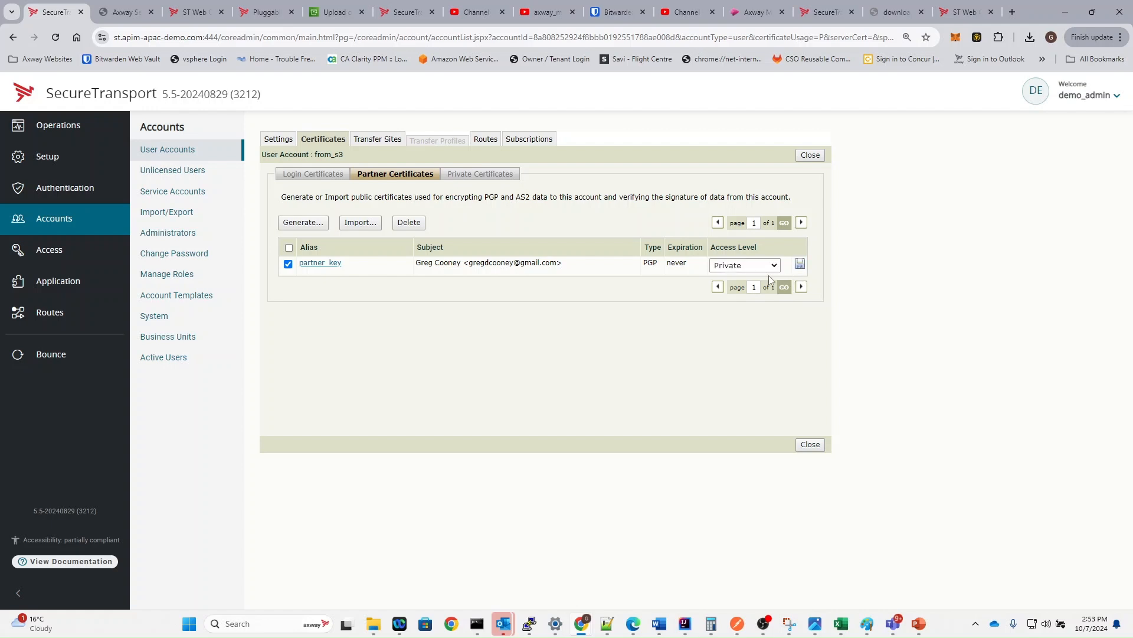
pyautogui.click(736, 271)
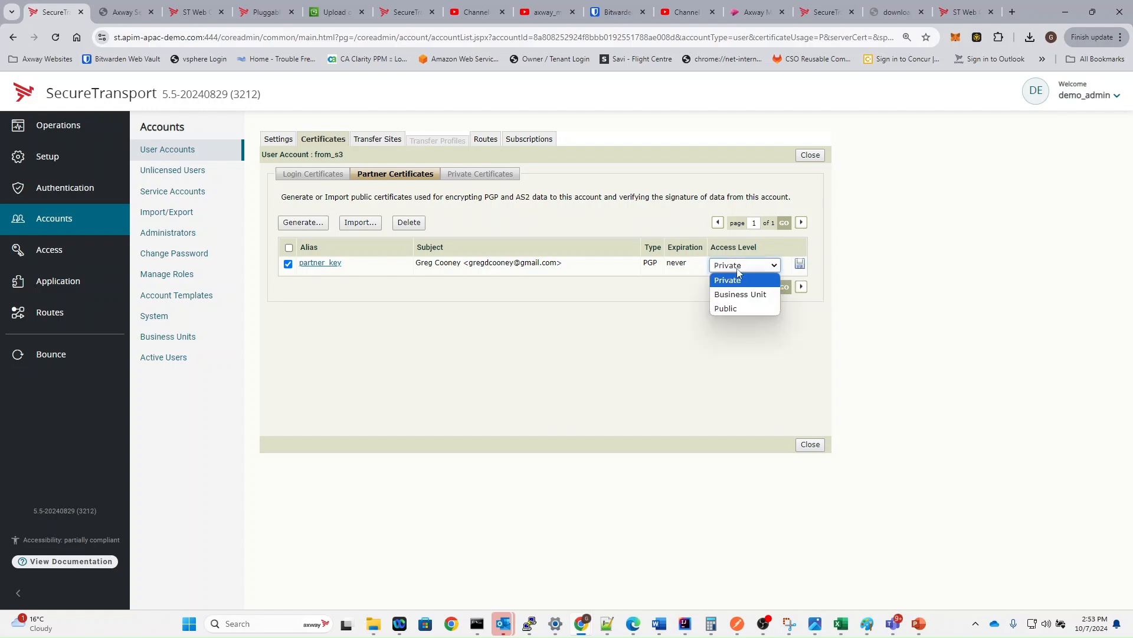
pyautogui.click(738, 311)
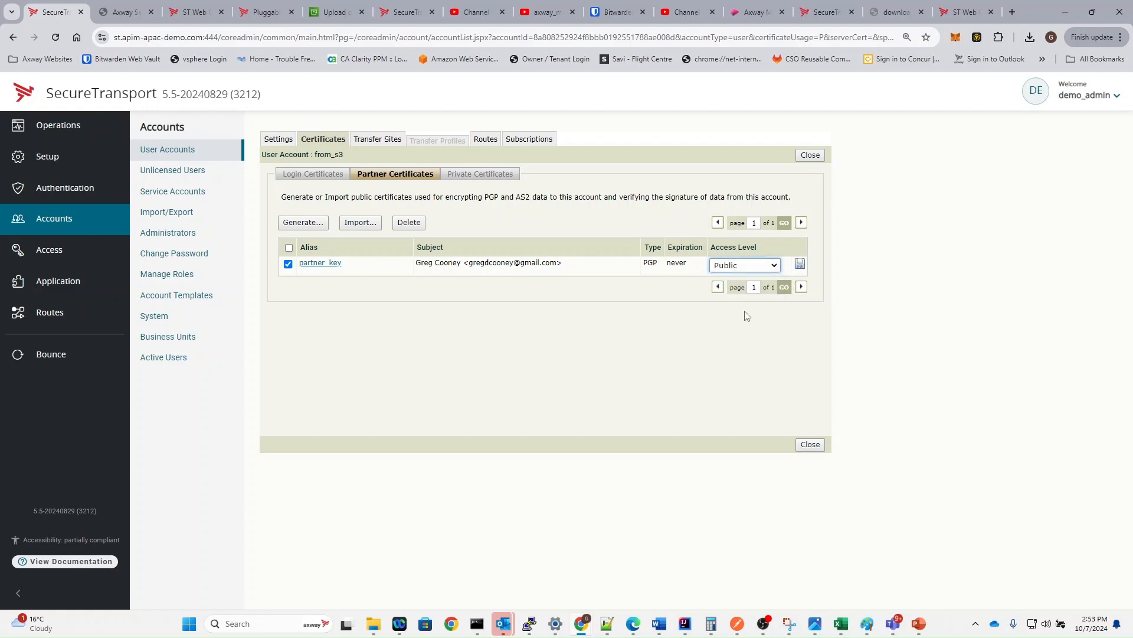
pyautogui.click(800, 266)
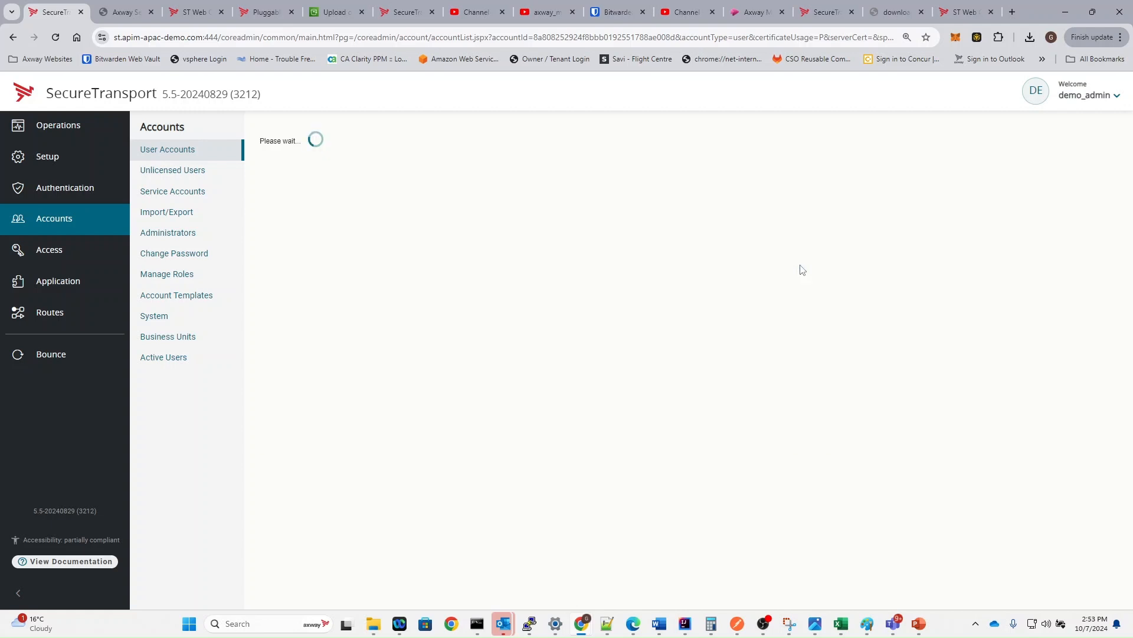
# - In Private Certificates, set pgp_private's access level to Public and save
pyautogui.click(489, 175)
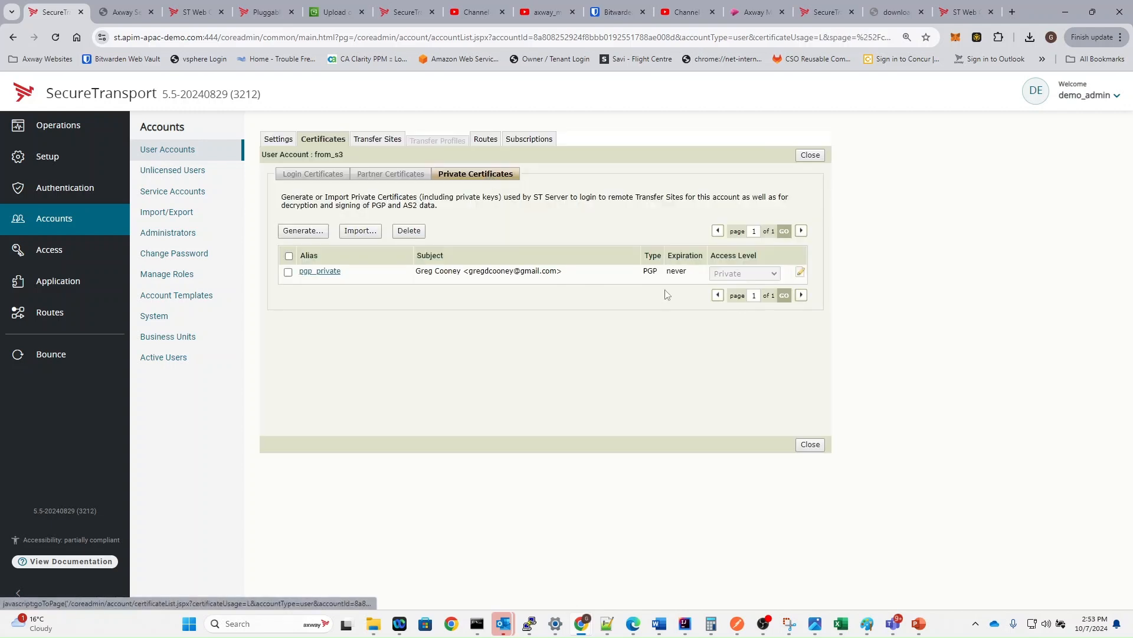
pyautogui.click(800, 272)
pyautogui.click(769, 274)
pyautogui.click(745, 317)
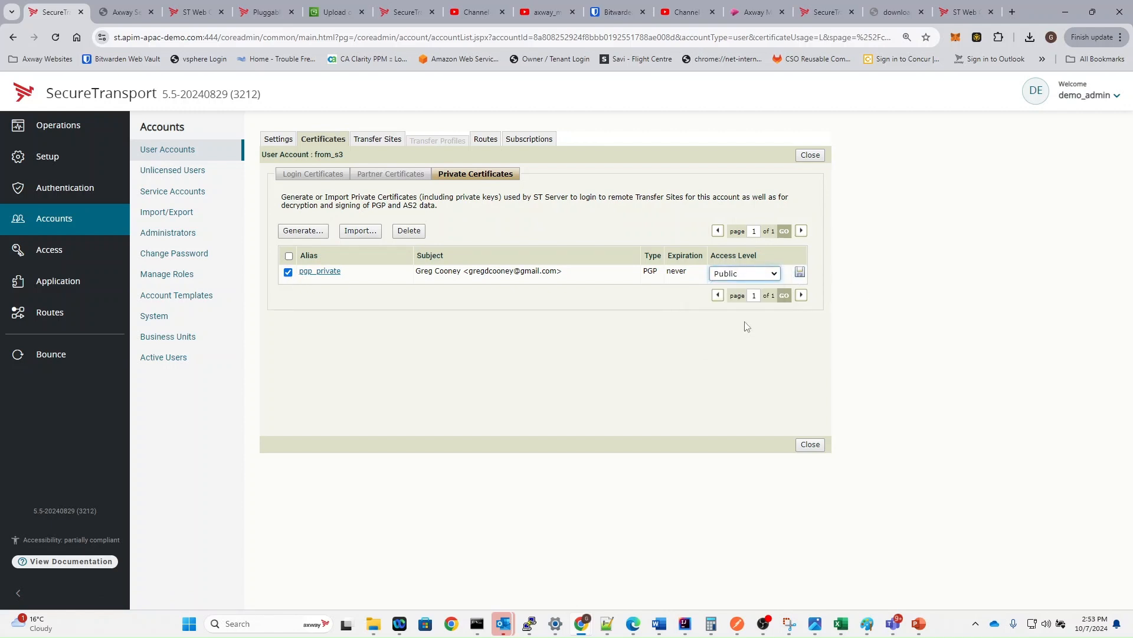
pyautogui.click(800, 271)
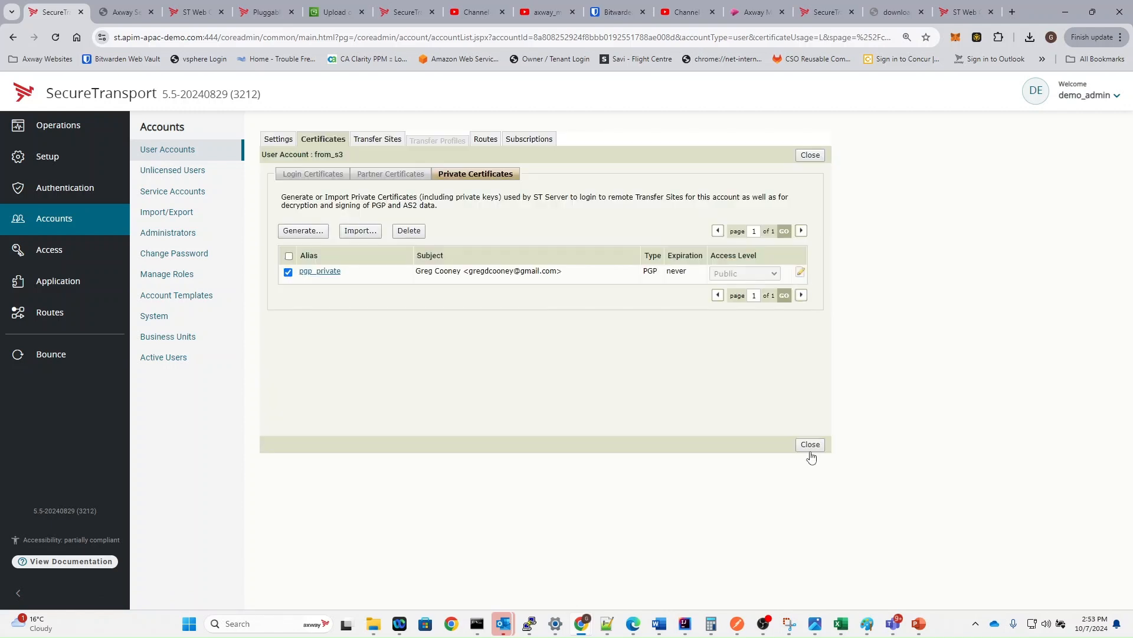
# - Close from_s3 and view azure_hub's Transfer Sites, which lists the azure-blob site
pyautogui.click(810, 445)
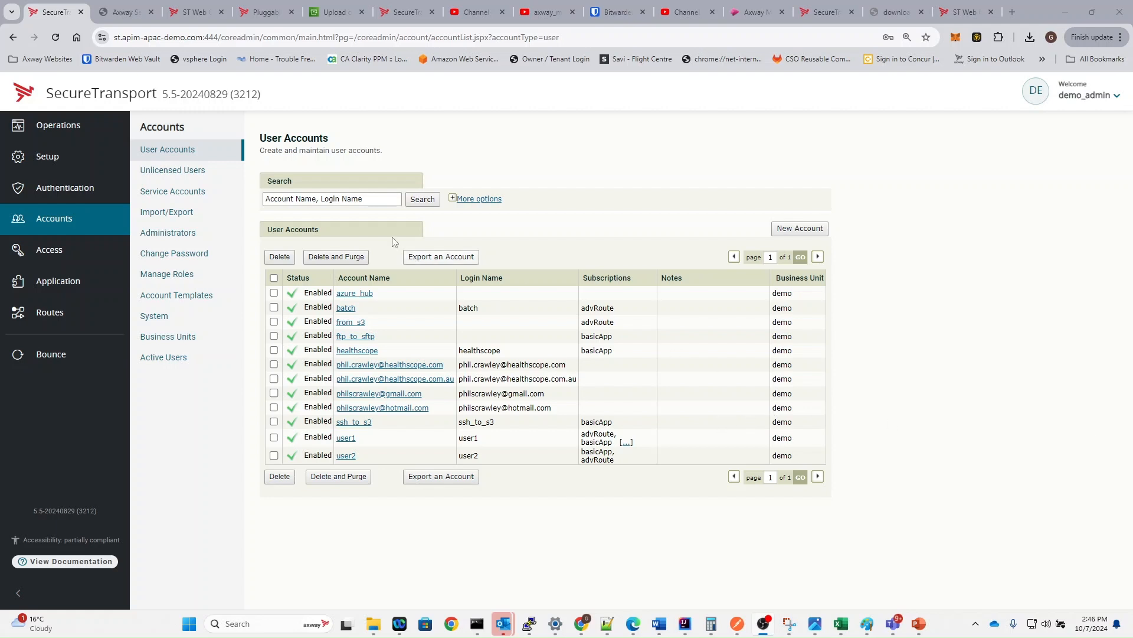
pyautogui.click(359, 295)
pyautogui.click(376, 139)
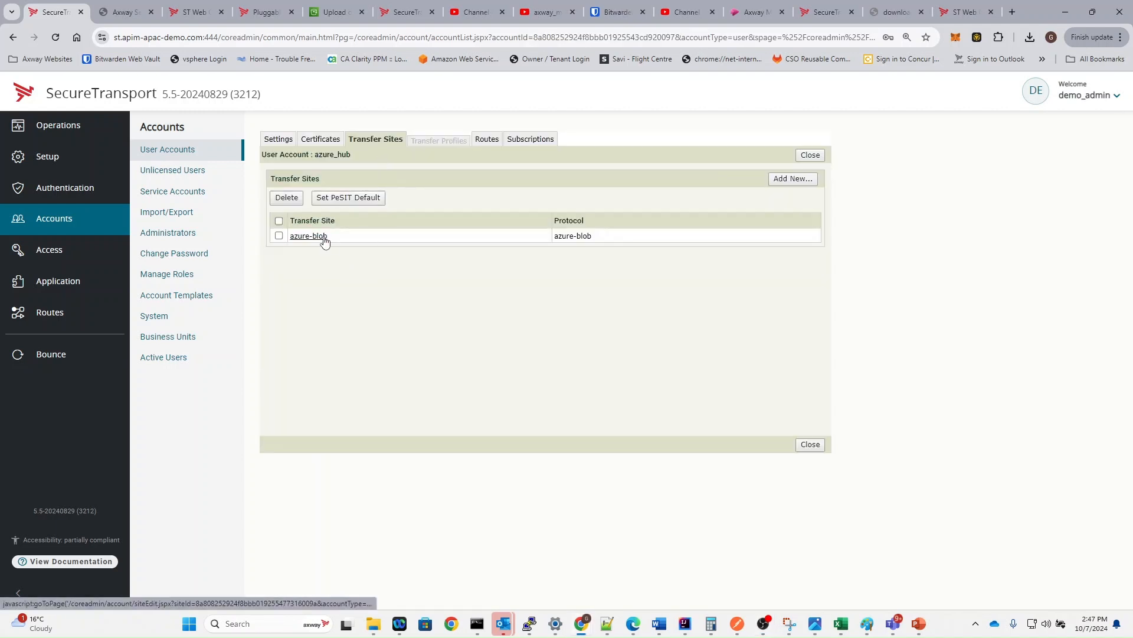
pyautogui.click(324, 238)
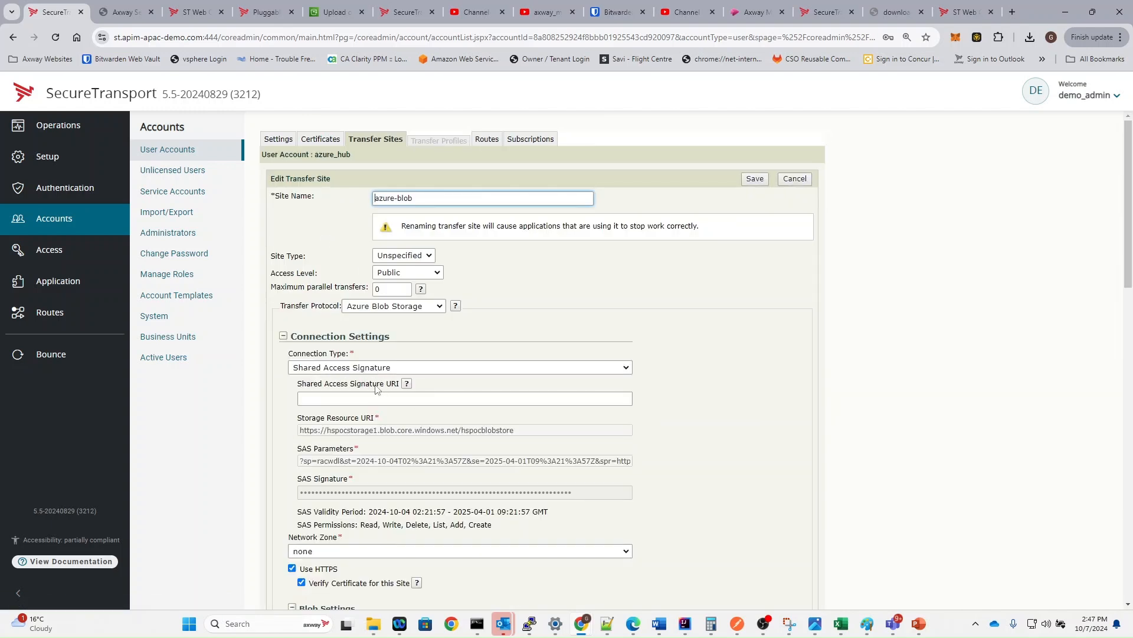
pyautogui.tripleClick(313, 271)
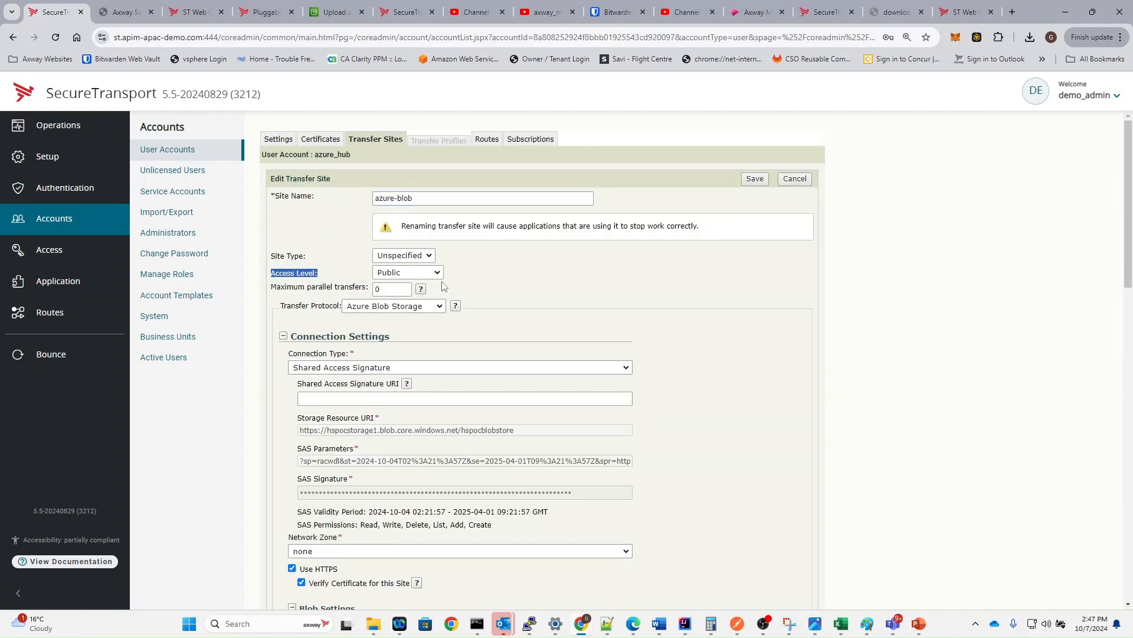
pyautogui.scroll(-8, 439, 295)
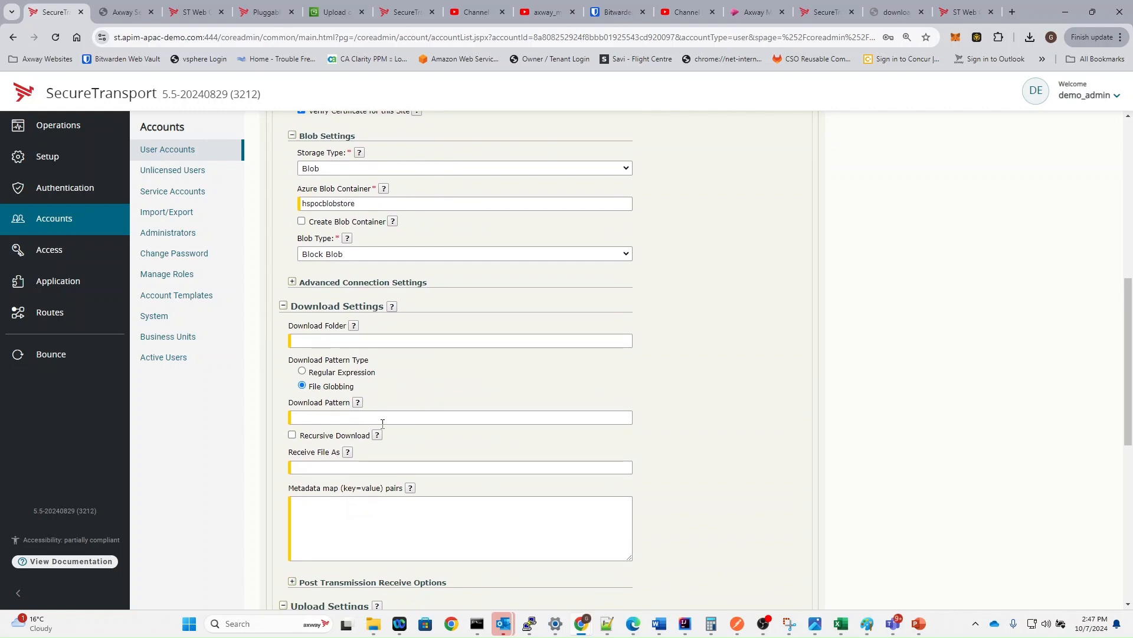
pyautogui.scroll(-4, 321, 319)
pyautogui.click(331, 405)
pyautogui.hotkey('ctrl', 'a')
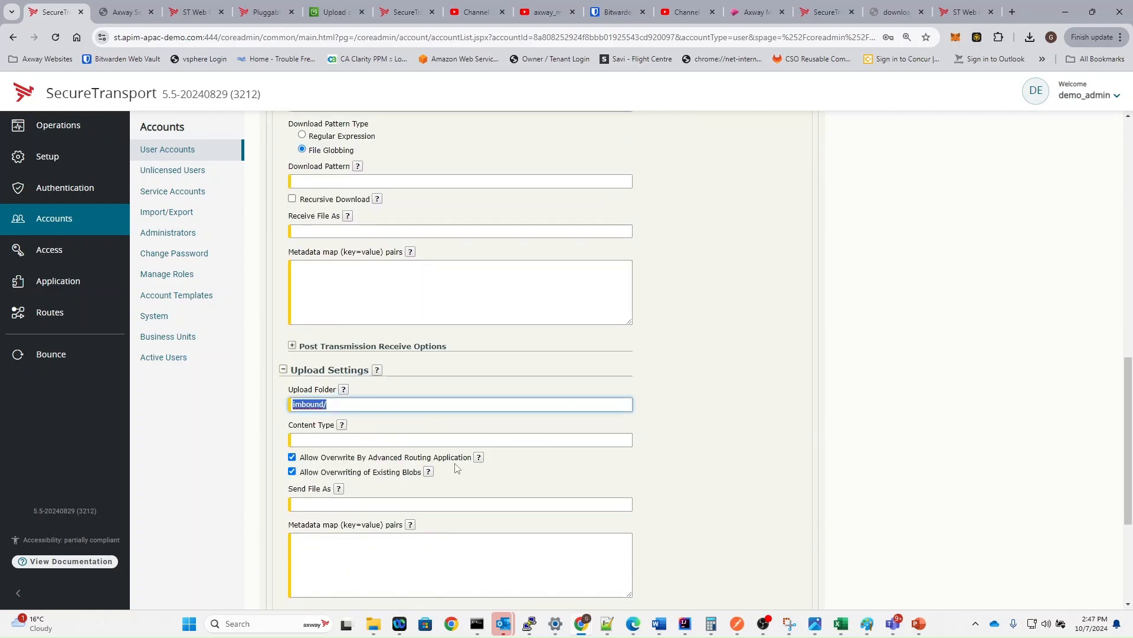
pyautogui.scroll(-1, 438, 460)
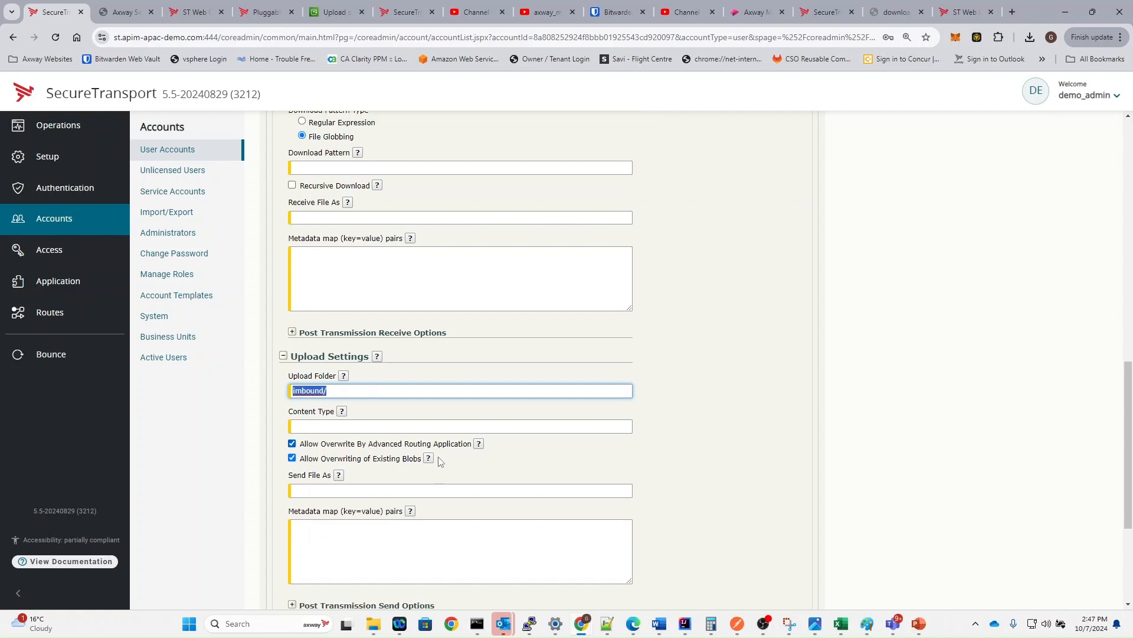
pyautogui.scroll(-3, 439, 460)
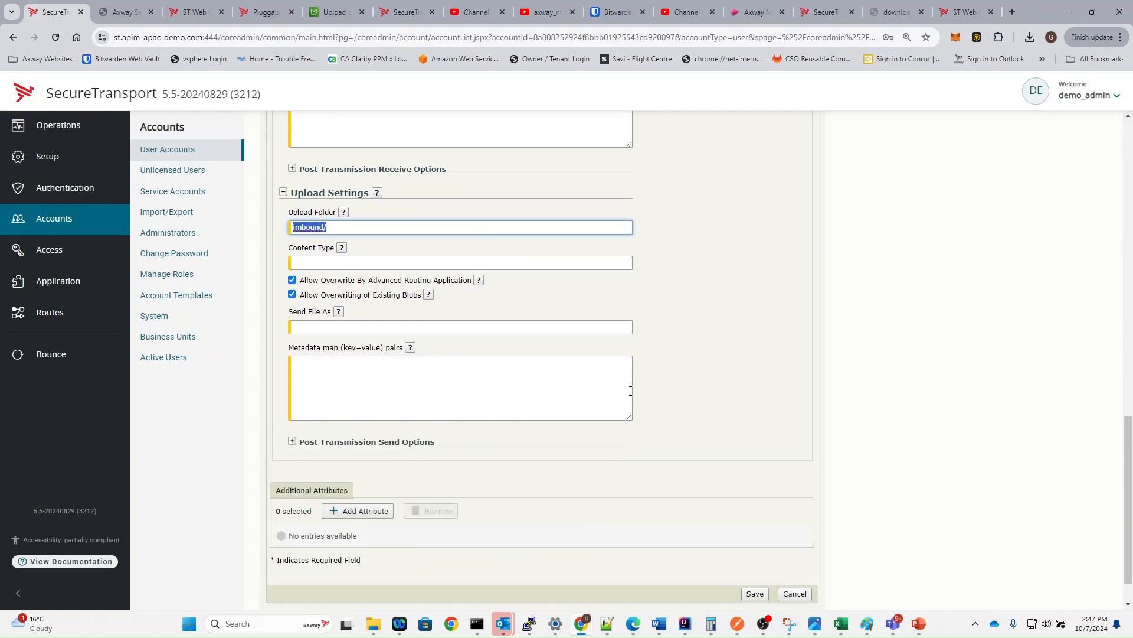
pyautogui.click(756, 593)
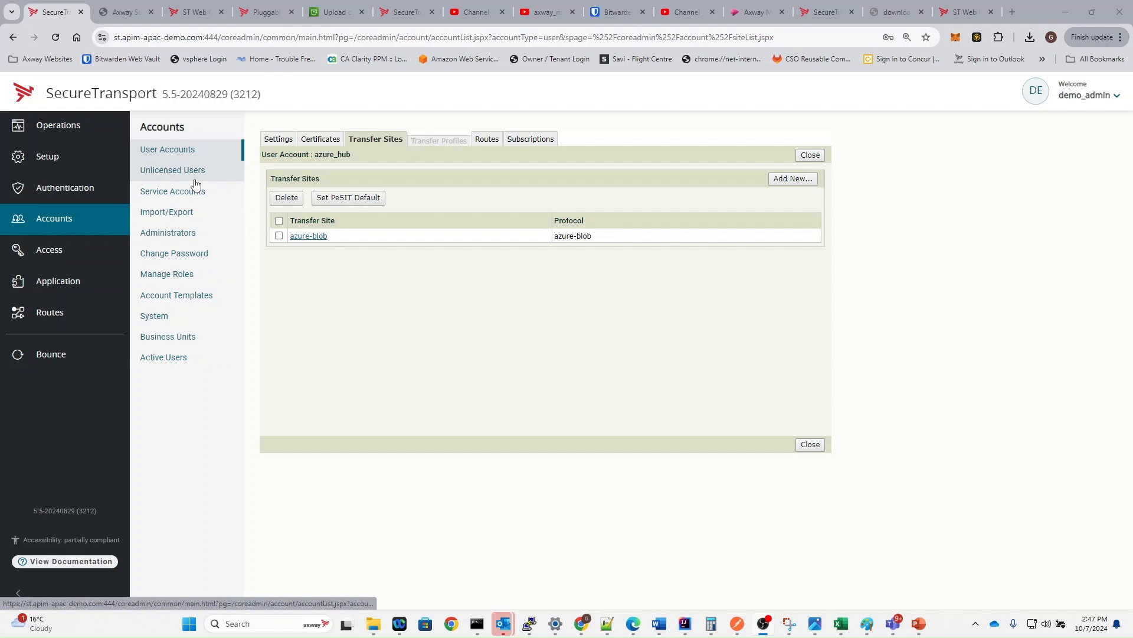
# - Start a new user account named error with UID 6000 and GID 6000
pyautogui.click(190, 152)
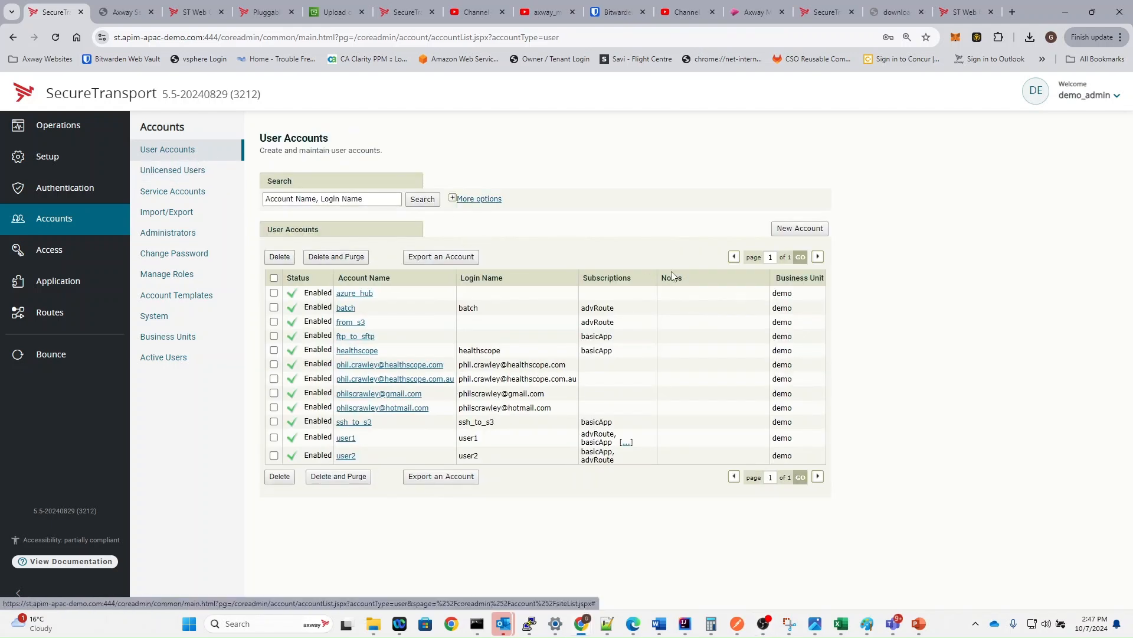
pyautogui.click(816, 229)
pyautogui.click(450, 193)
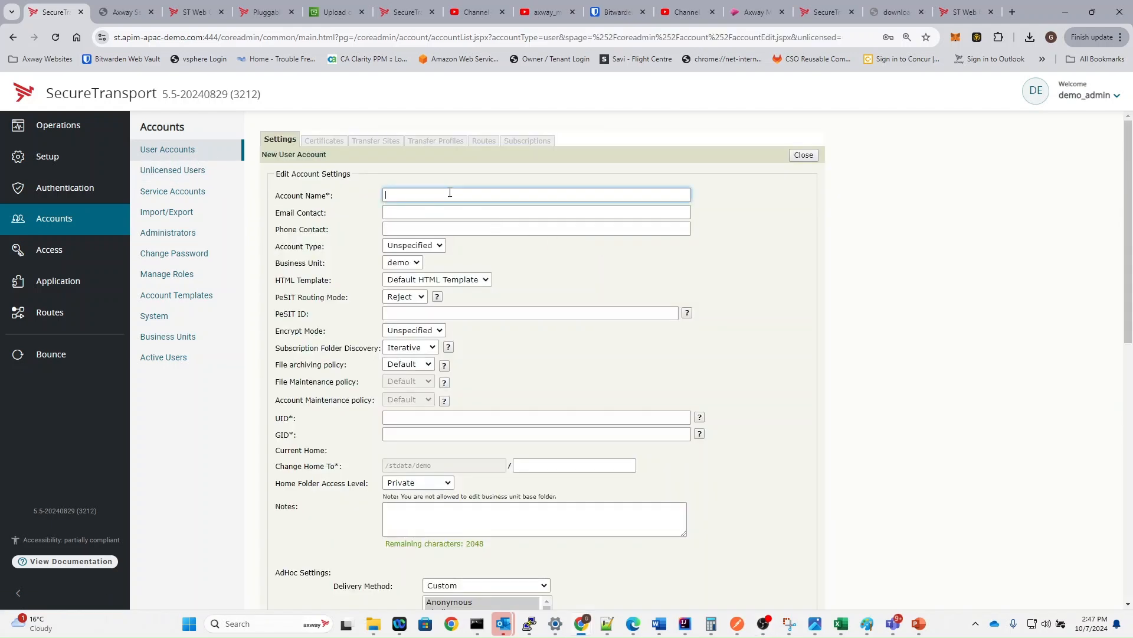
pyautogui.write('err')
pyautogui.click(420, 417)
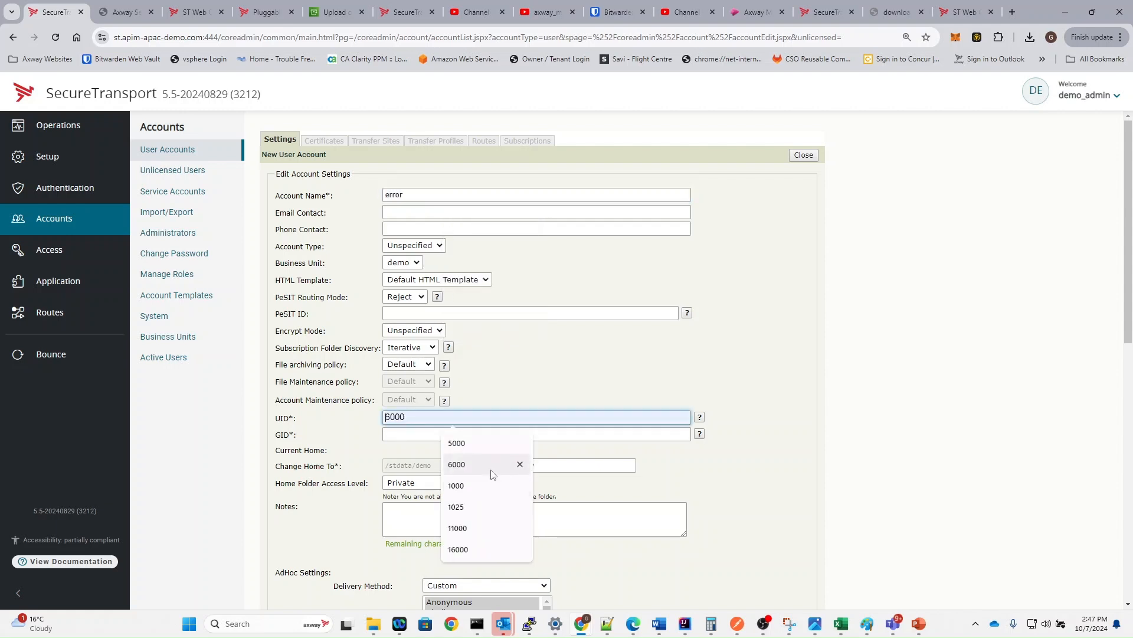
pyautogui.click(456, 464)
pyautogui.click(446, 435)
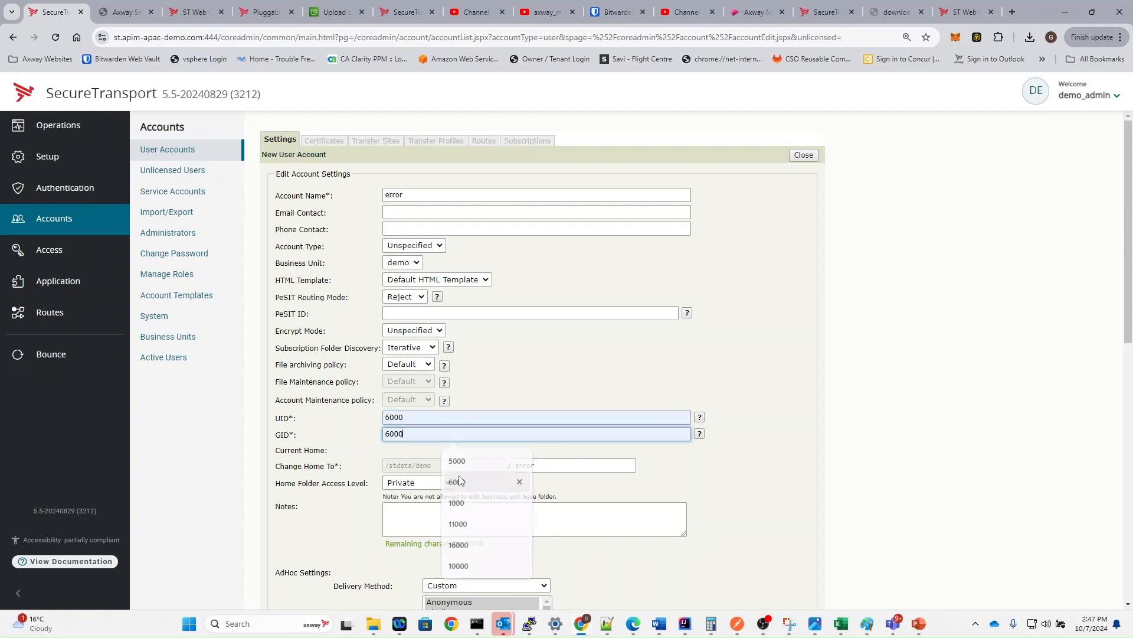
pyautogui.click(457, 481)
# - Disable login for the error account, set its home folder access to Public, and save
pyautogui.scroll(-3, 451, 466)
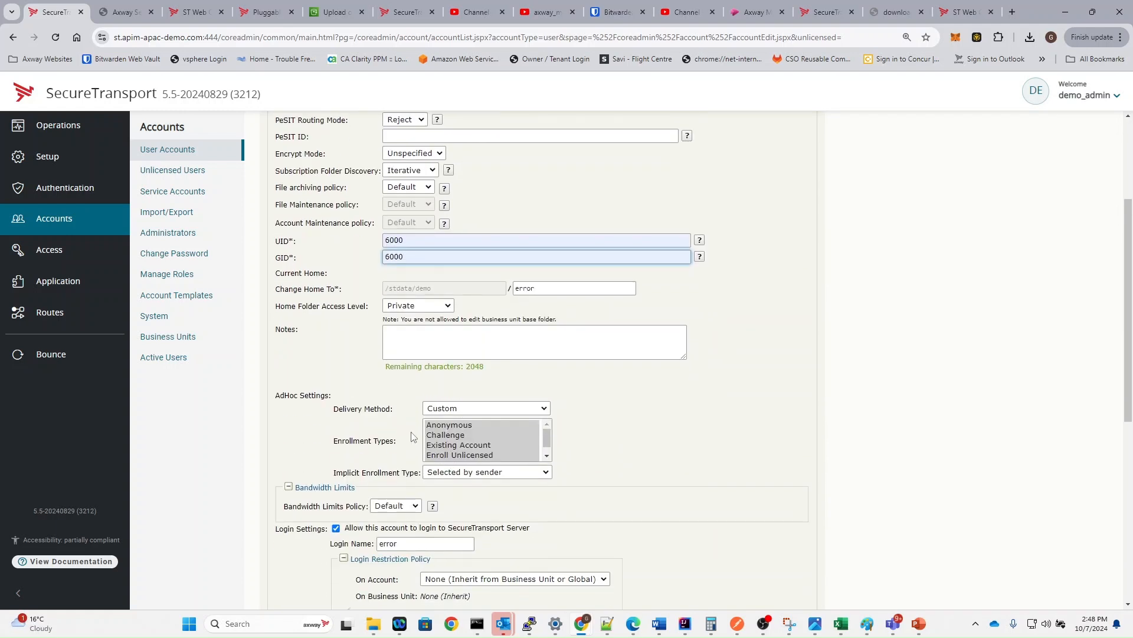
pyautogui.scroll(-4, 340, 374)
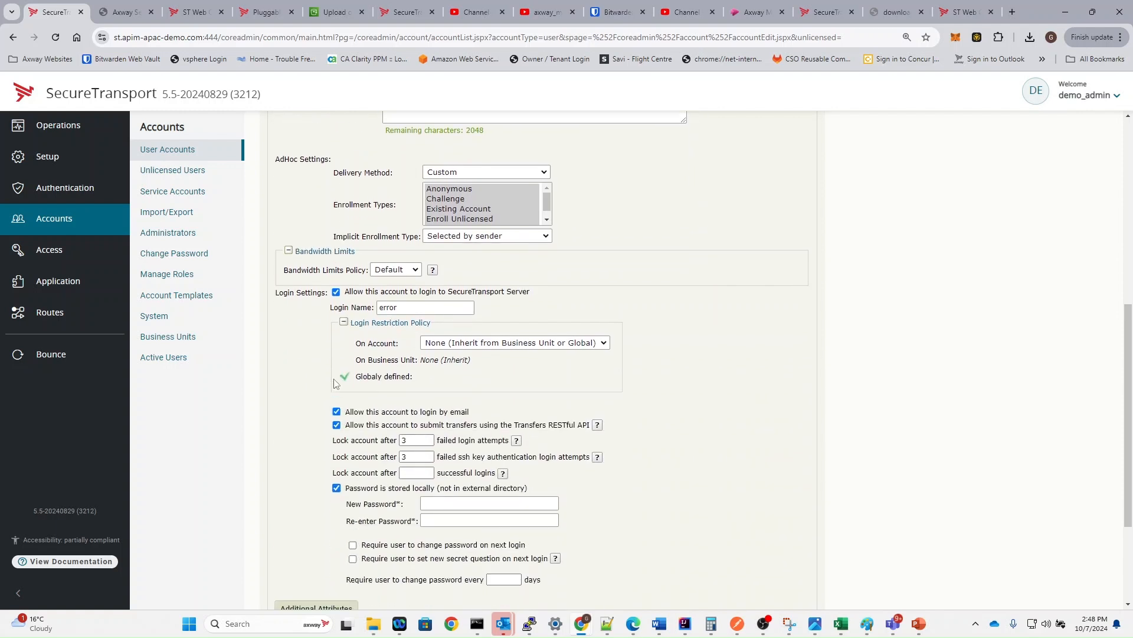
pyautogui.click(336, 292)
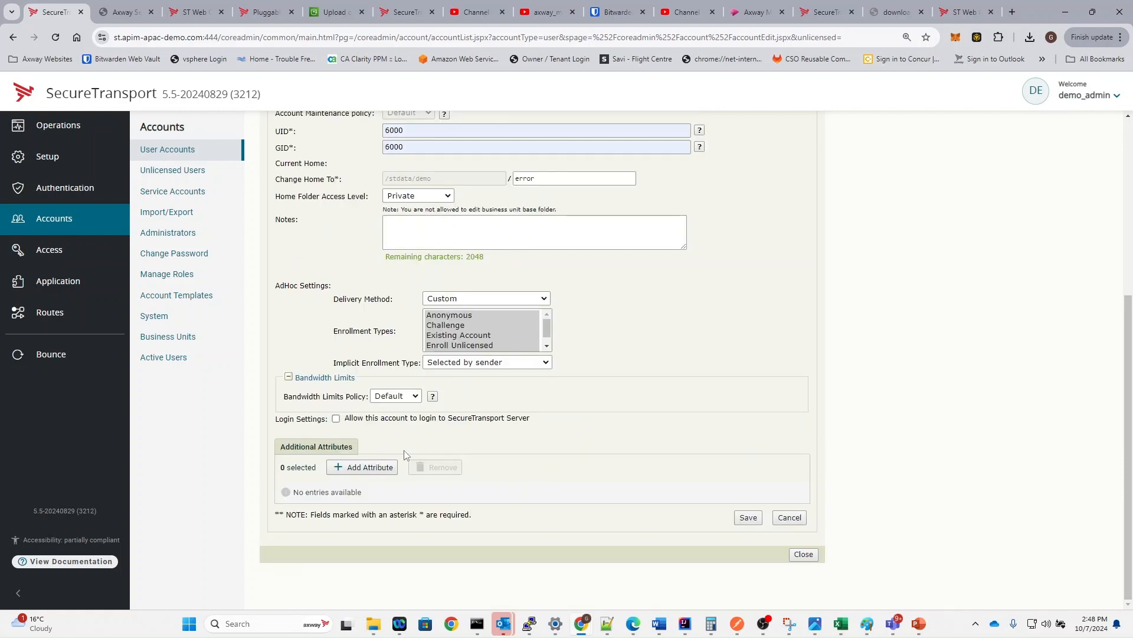
pyautogui.scroll(4, 509, 334)
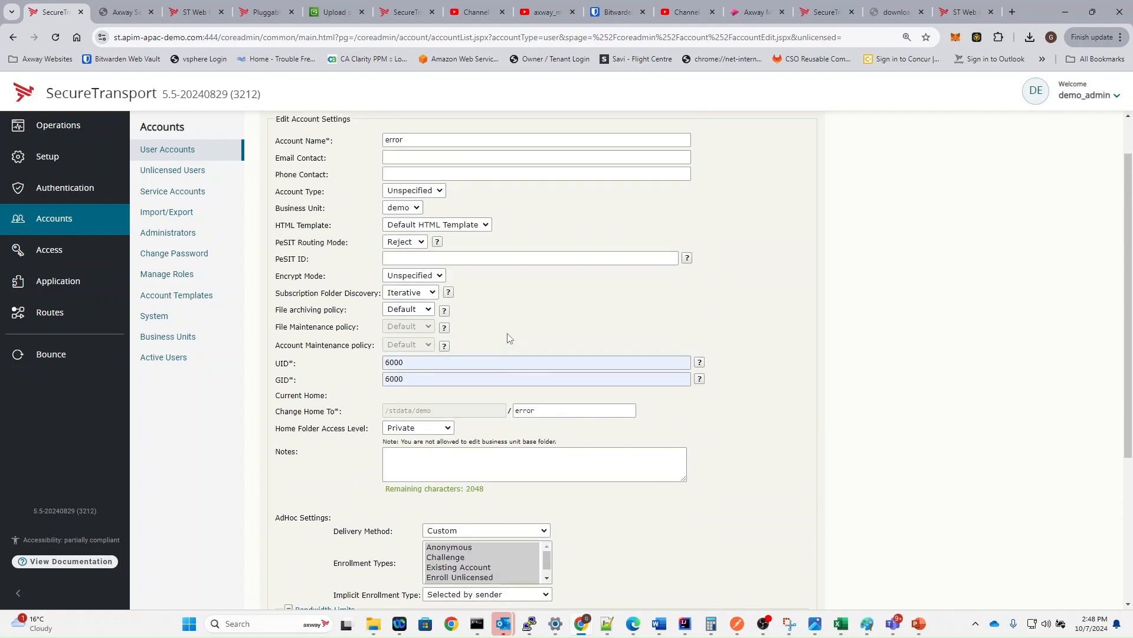
pyautogui.click(399, 427)
pyautogui.click(408, 474)
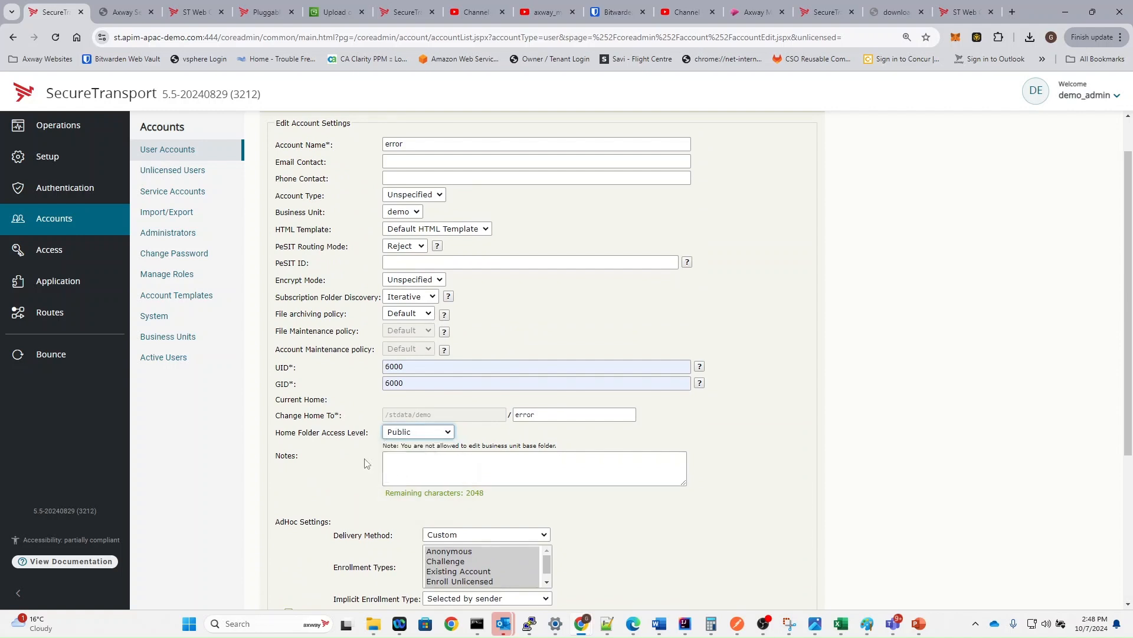
pyautogui.doubleClick(334, 433)
pyautogui.tripleClick(334, 432)
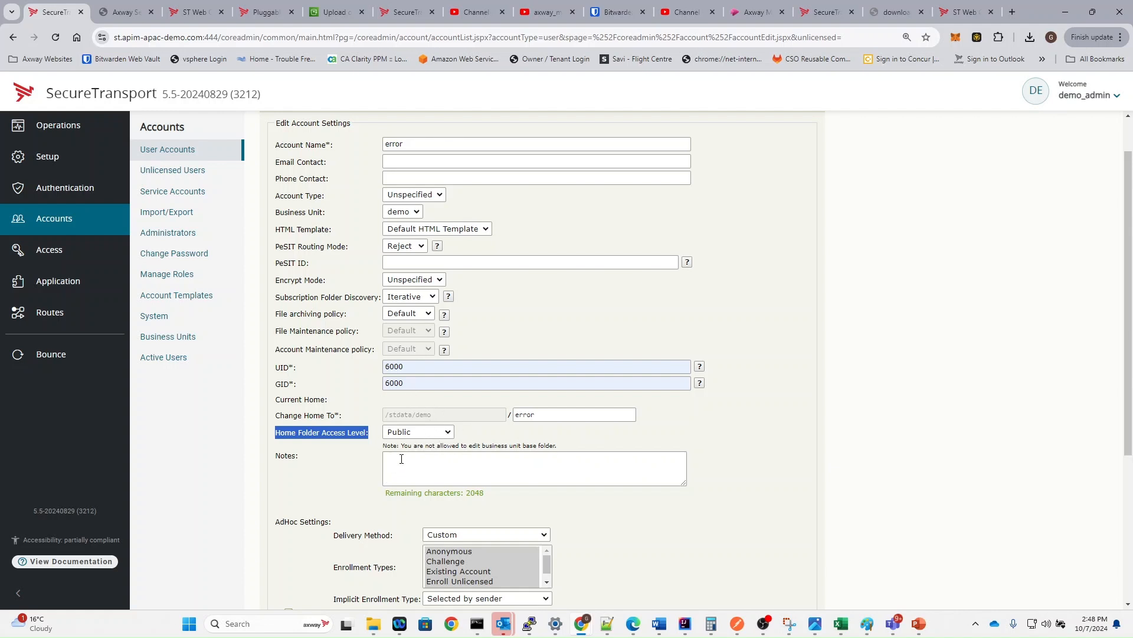
pyautogui.scroll(-3, 366, 399)
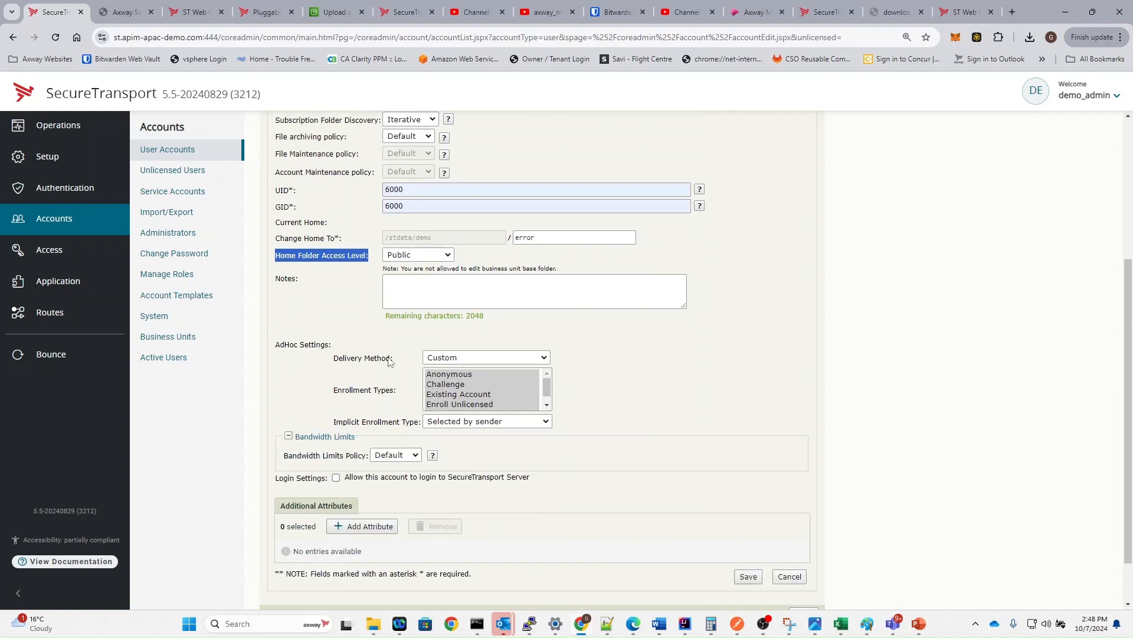
pyautogui.click(745, 575)
pyautogui.click(747, 576)
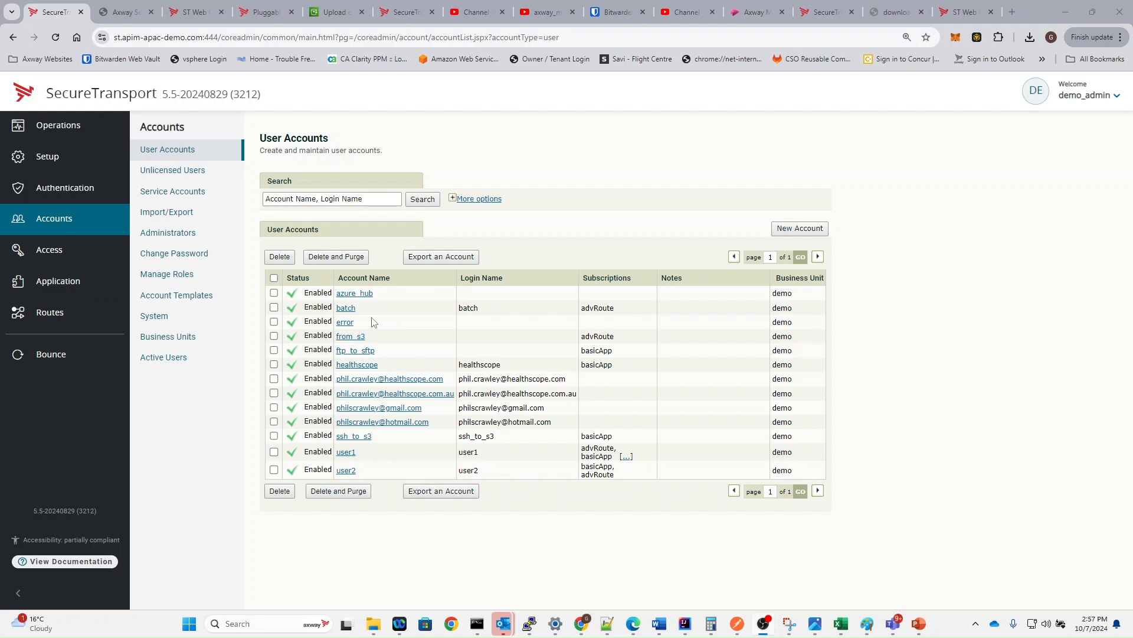
# - Create route package template conditional_route assigned to business unit demo, using First Matching Route
pyautogui.click(65, 324)
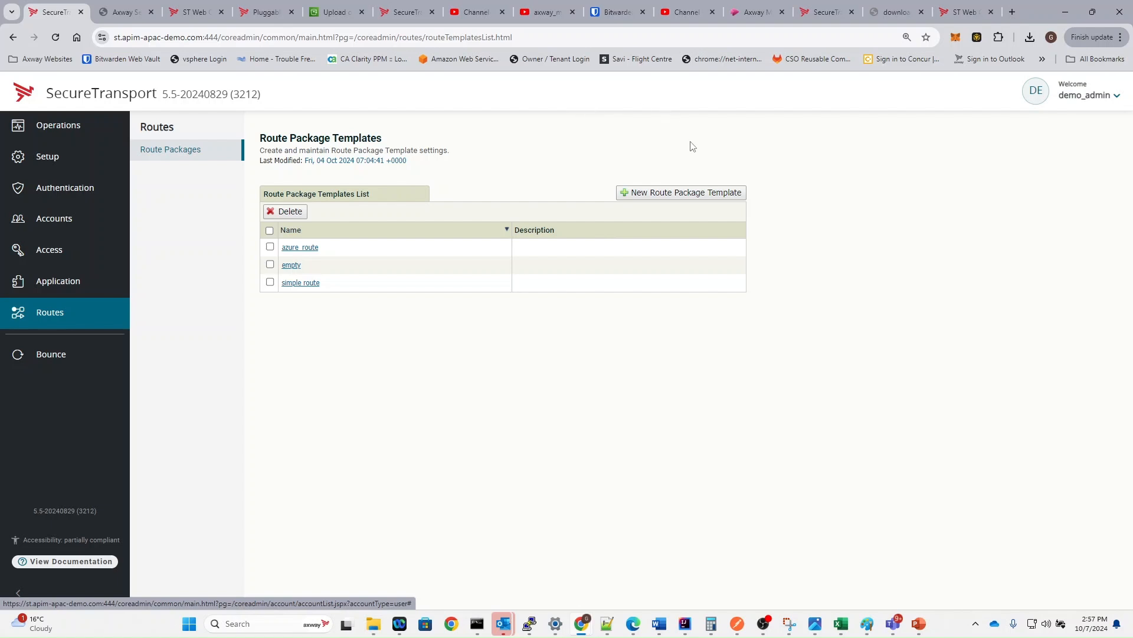
pyautogui.click(642, 193)
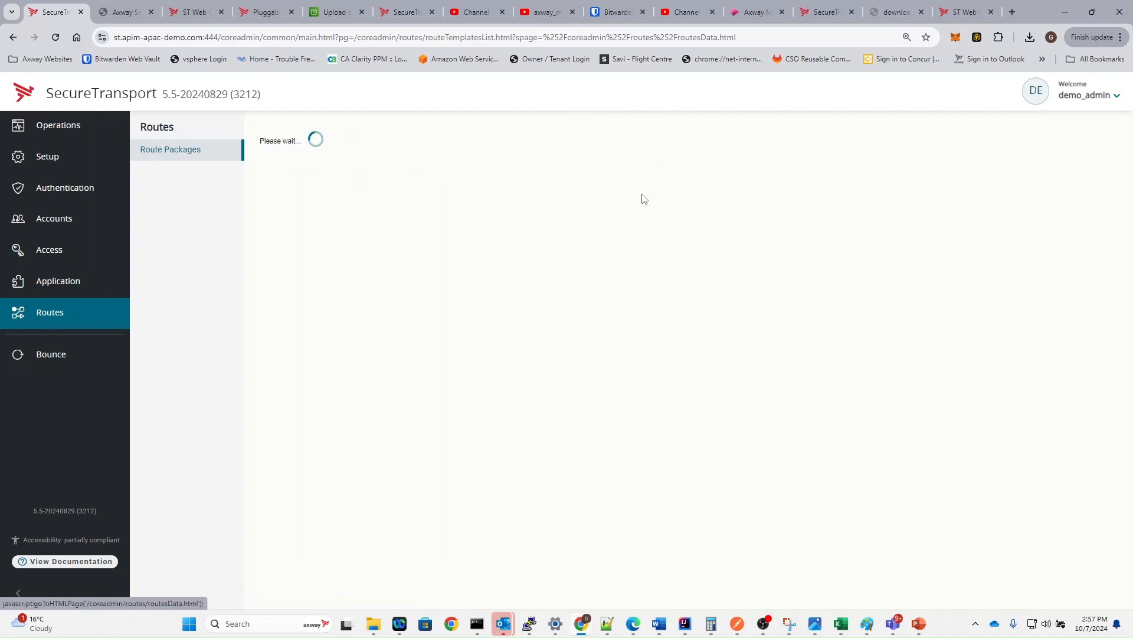
pyautogui.click(444, 212)
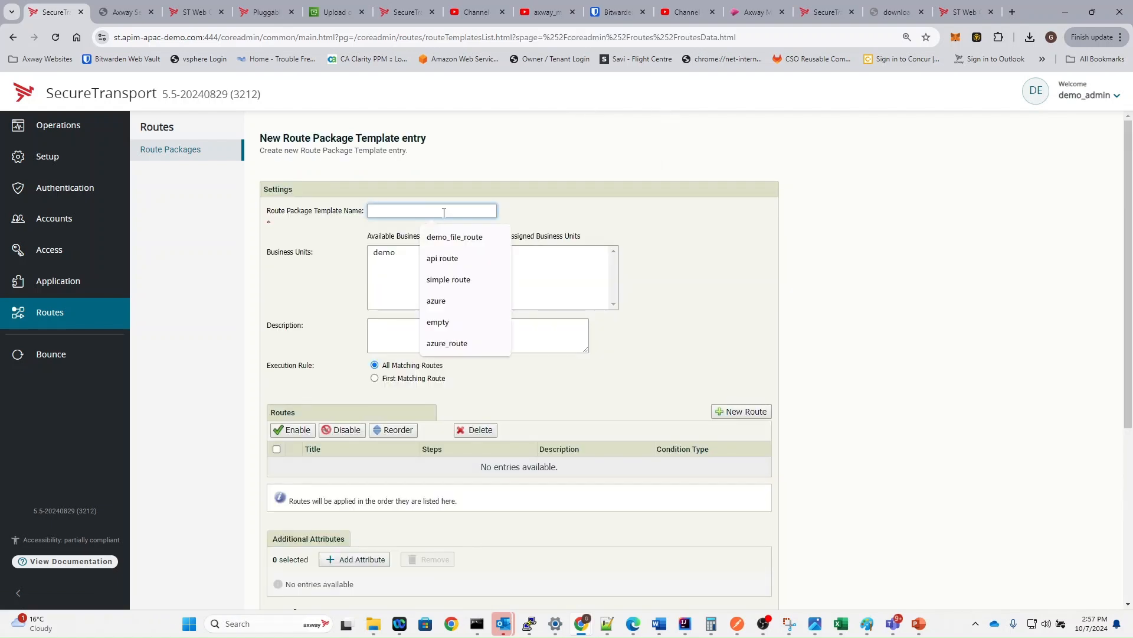
pyautogui.write('cond')
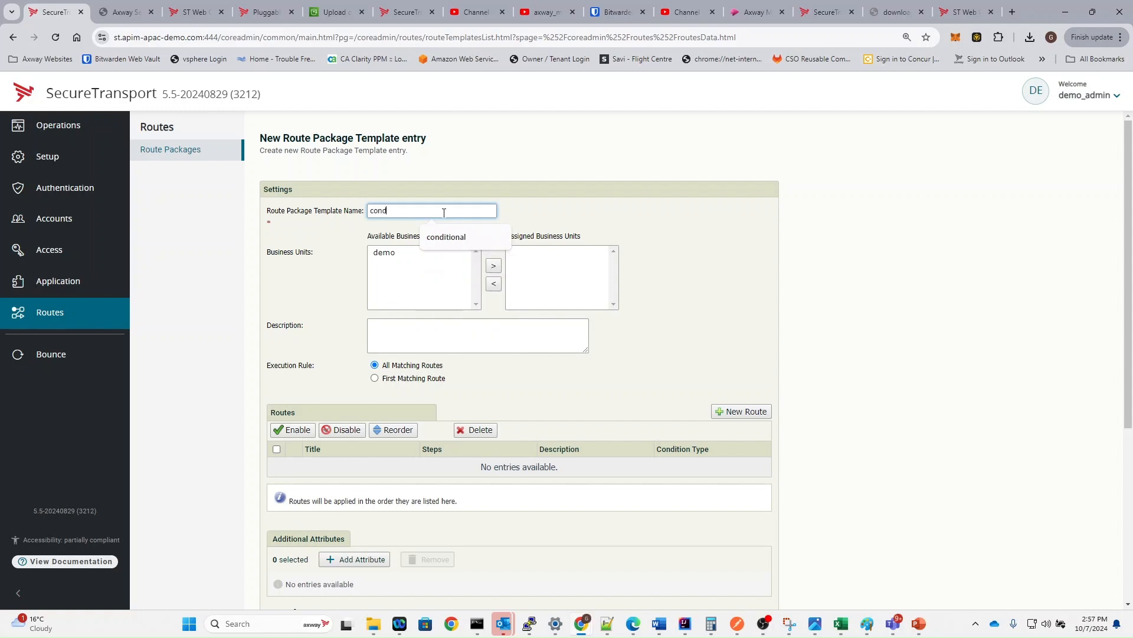
pyautogui.write('itional_route')
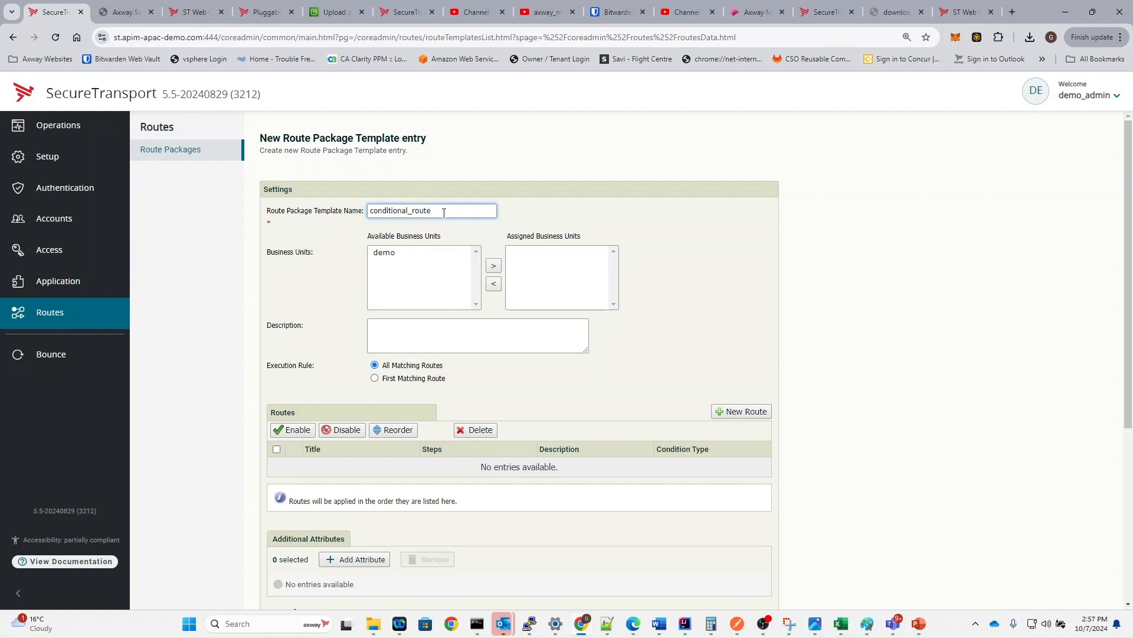
pyautogui.click(415, 258)
pyautogui.click(494, 266)
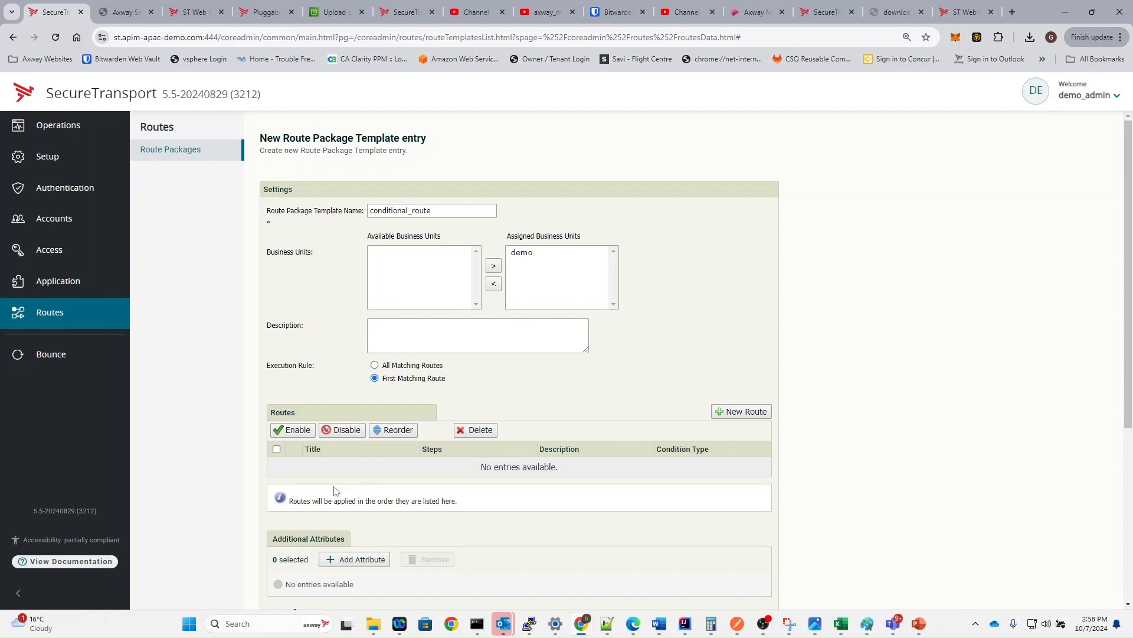
pyautogui.click(732, 412)
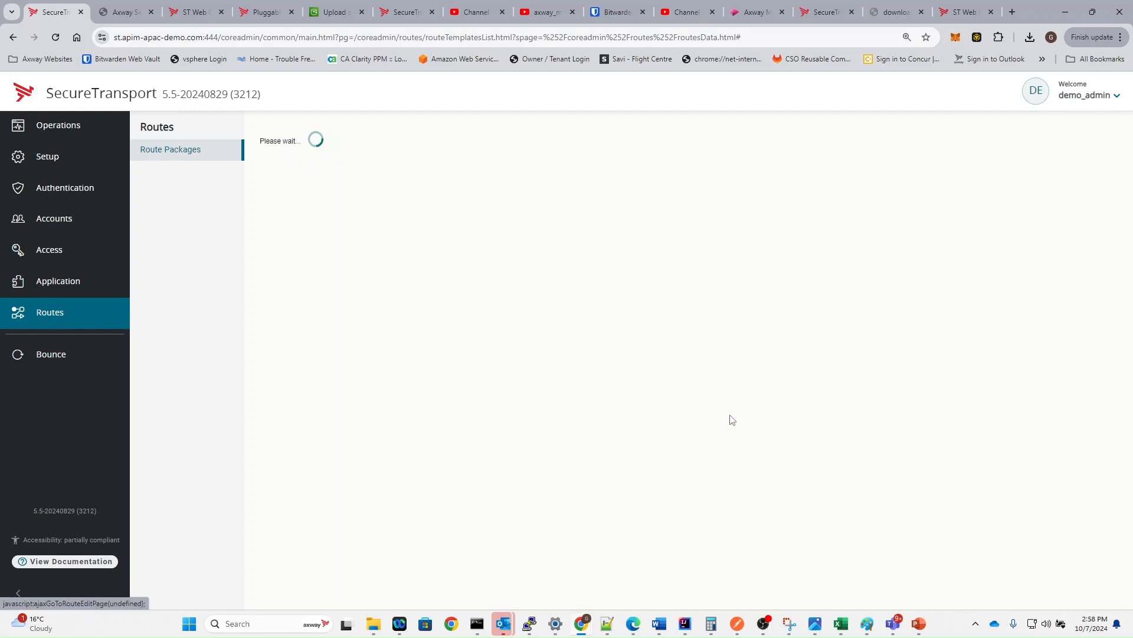
# - Name the new route rule1
pyautogui.click(401, 207)
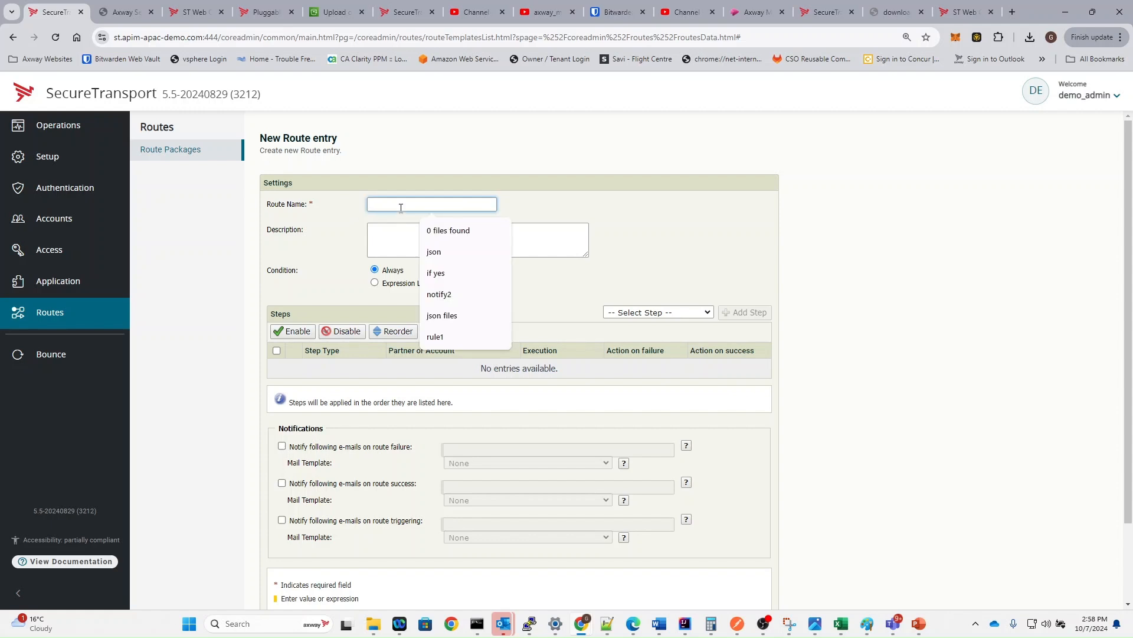
pyautogui.write('rou')
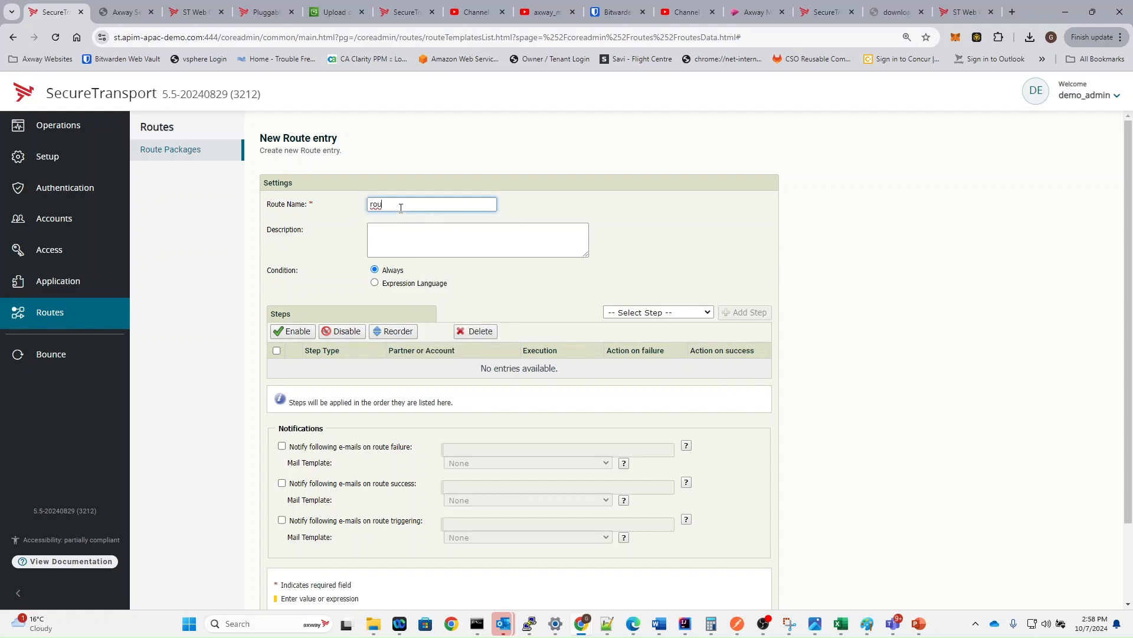
pyautogui.press('BackSpace')
pyautogui.press('BackSpace')
pyautogui.write('ul')
pyautogui.click(442, 234)
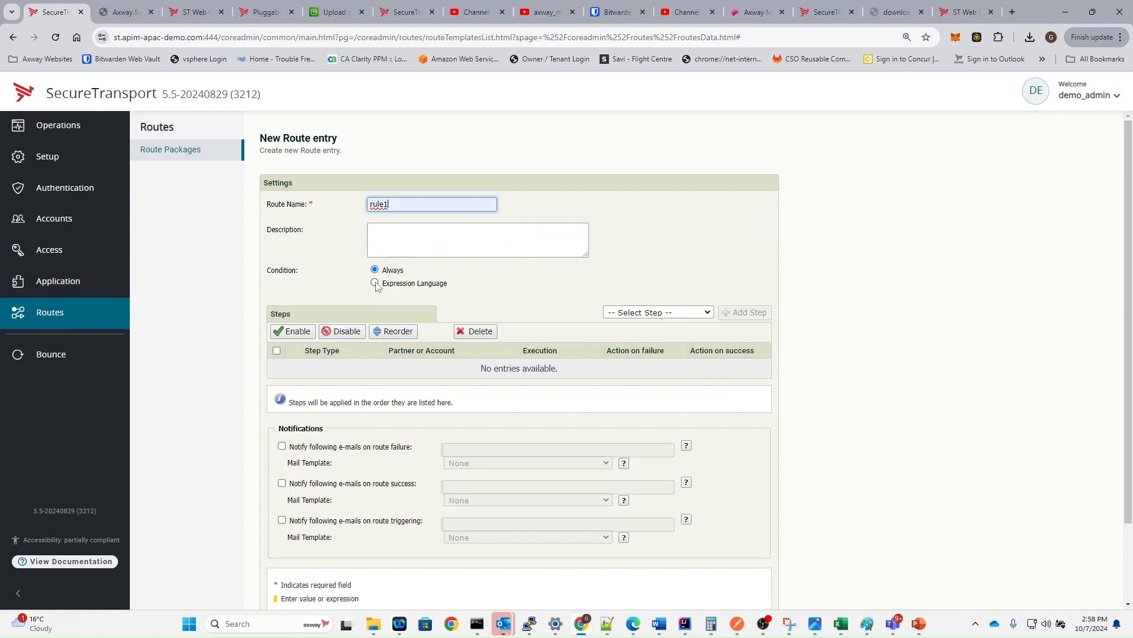
# - Give rule1 the condition ${transfer.target.matches('^aws_.*')} and PGP Encryption as its first step
pyautogui.click(375, 284)
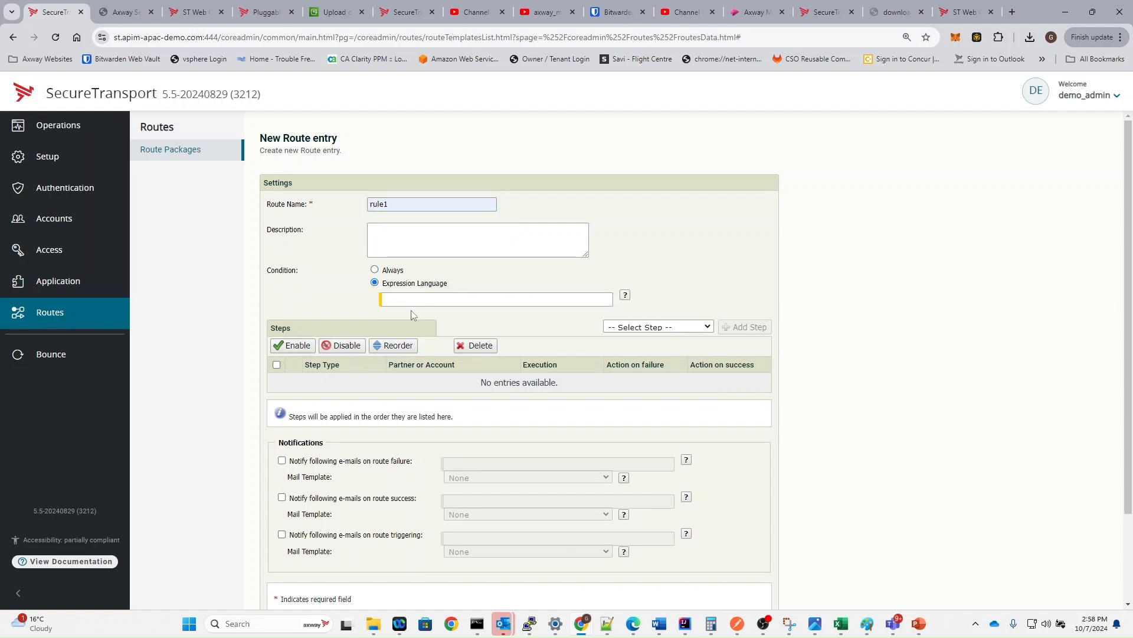
pyautogui.click(450, 299)
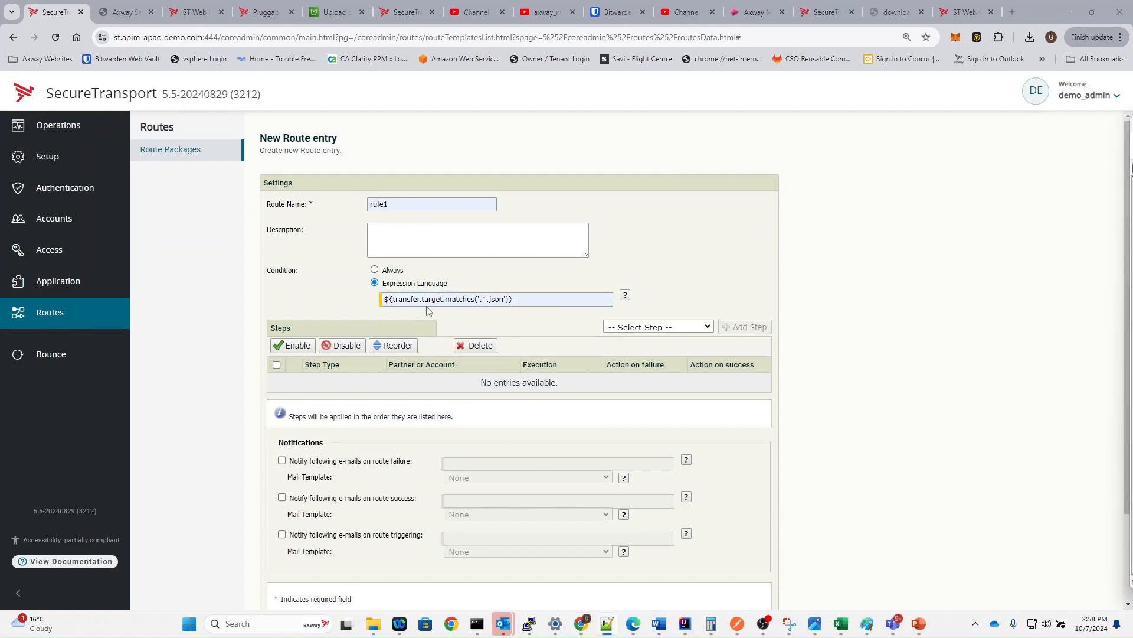
pyautogui.moveTo(539, 301); pyautogui.dragTo(266, 298)
pyautogui.write("${transfer.target.matches('^aws_.*')}")
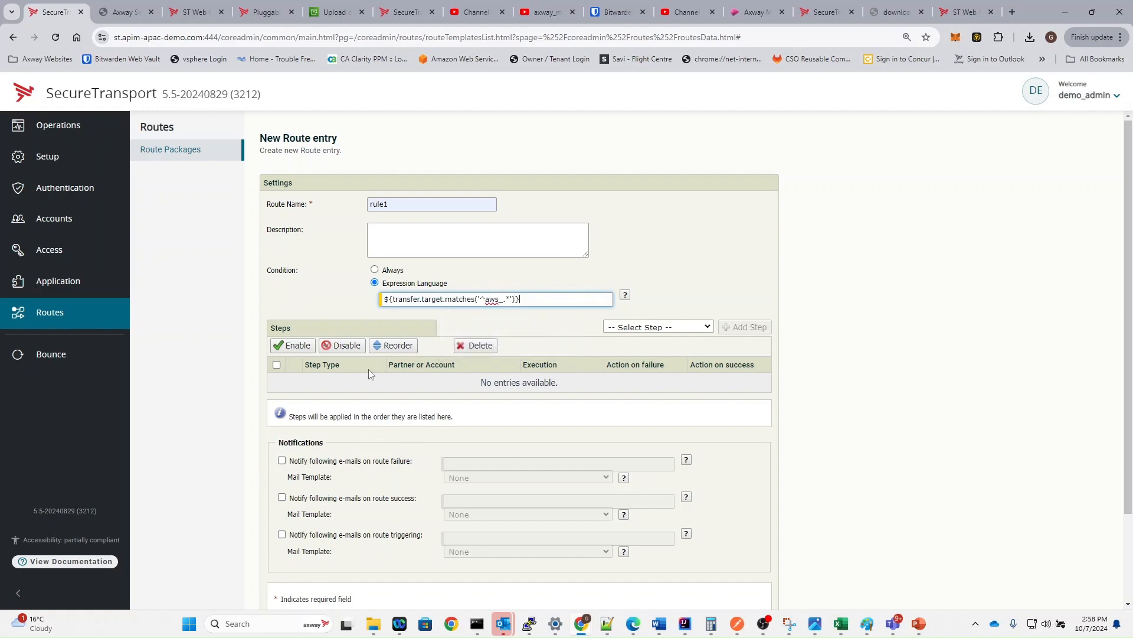
pyautogui.doubleClick(496, 299)
pyautogui.click(668, 328)
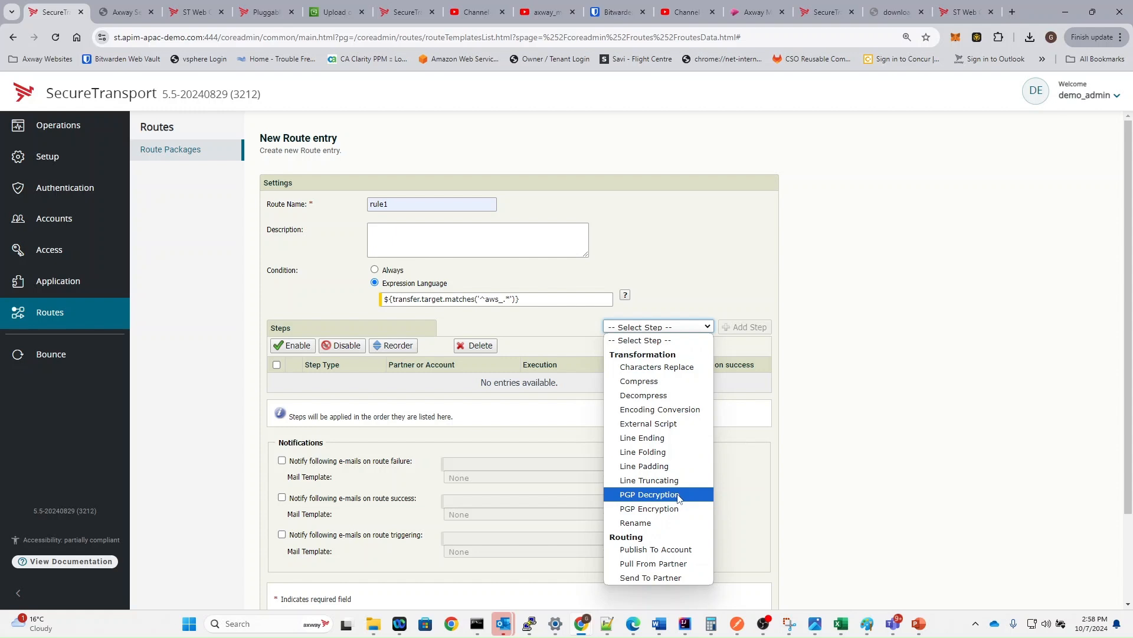
pyautogui.click(679, 509)
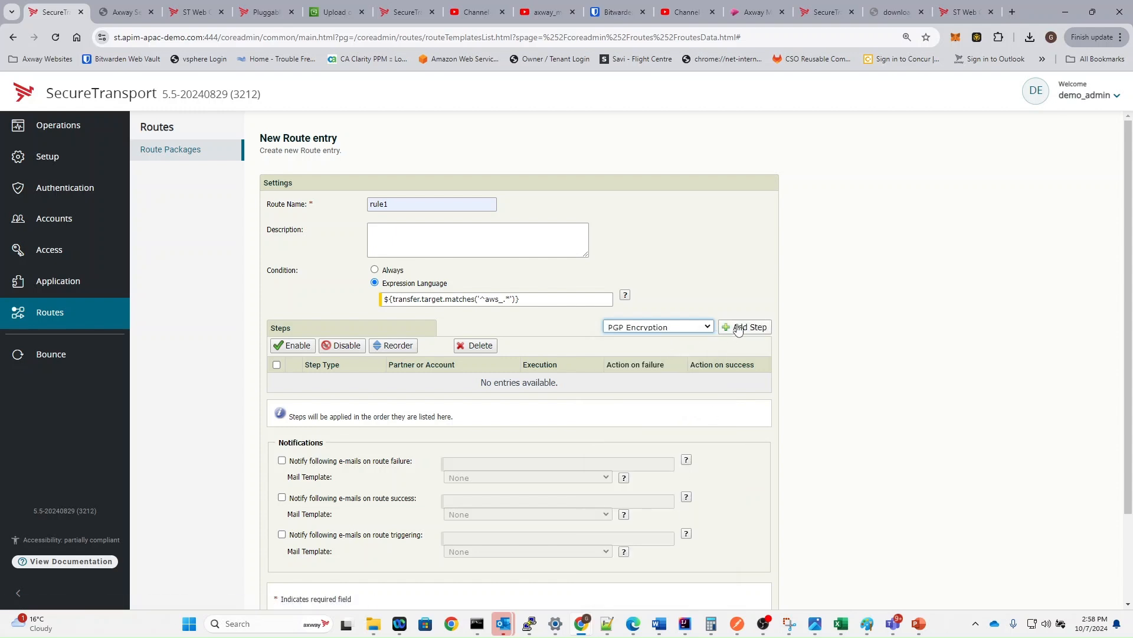
# - Encrypt with the partner_key key from the from_s3 account
pyautogui.click(740, 329)
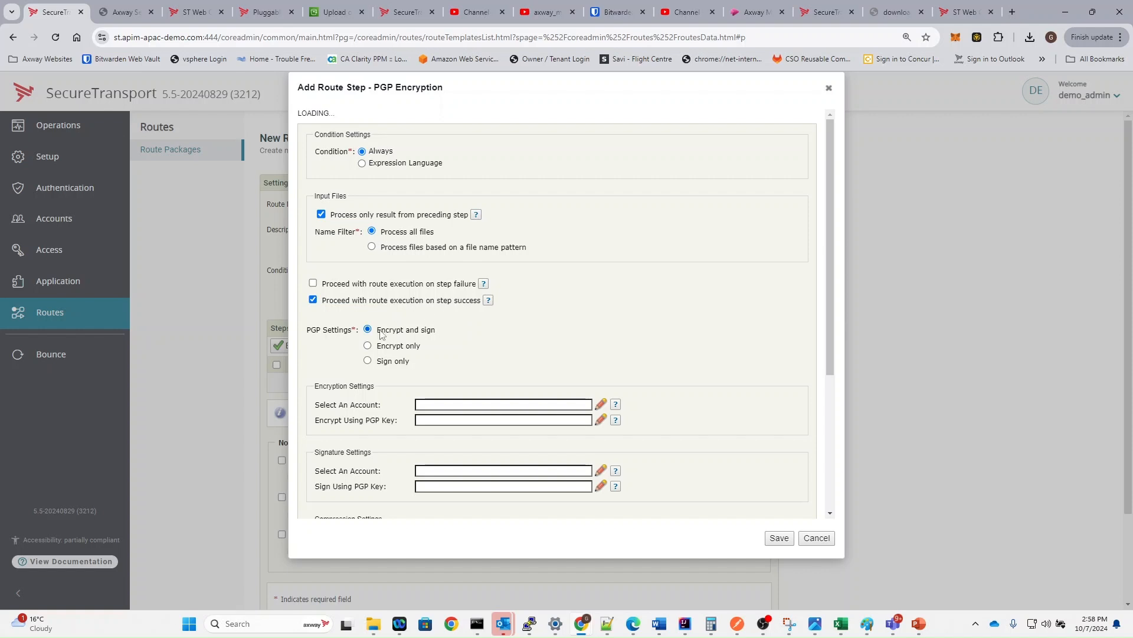
pyautogui.click(441, 404)
pyautogui.write('from')
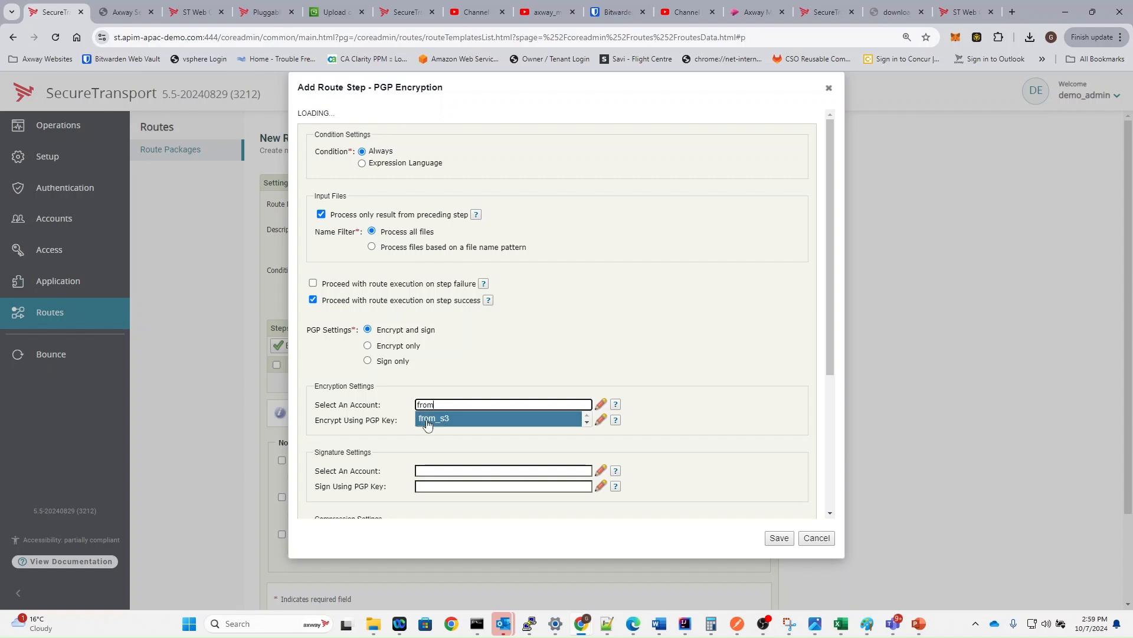
pyautogui.click(428, 418)
pyautogui.write('p')
pyautogui.click(440, 434)
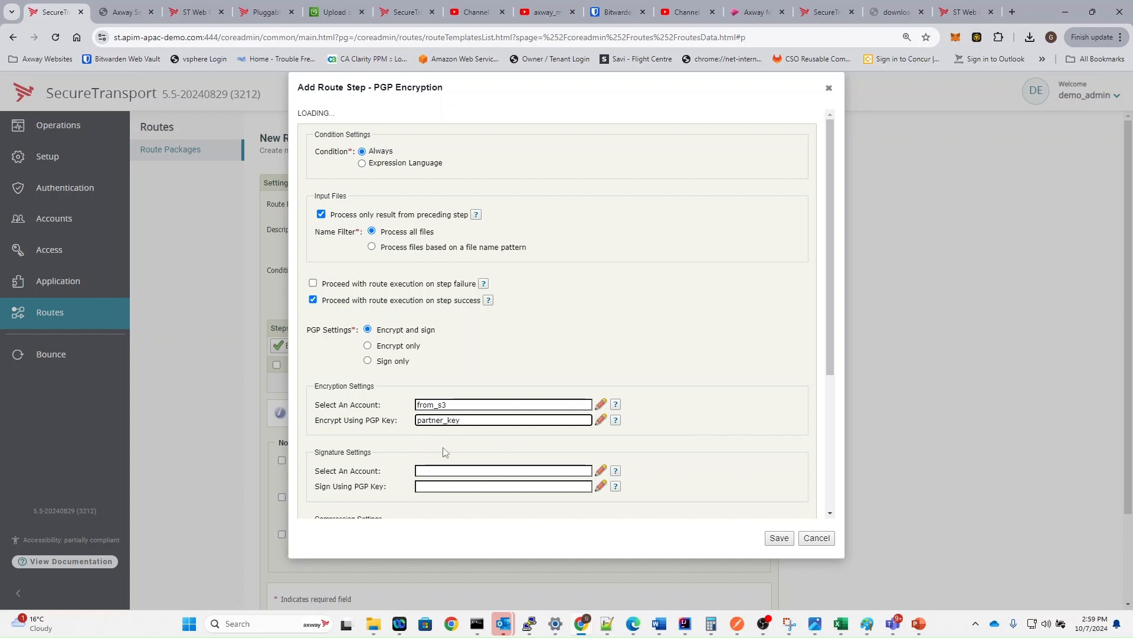
# - Sign with the pgp_private key from from_s3 and save the PGP Encryption step
pyautogui.scroll(-2, 452, 439)
pyautogui.click(443, 348)
pyautogui.write('f')
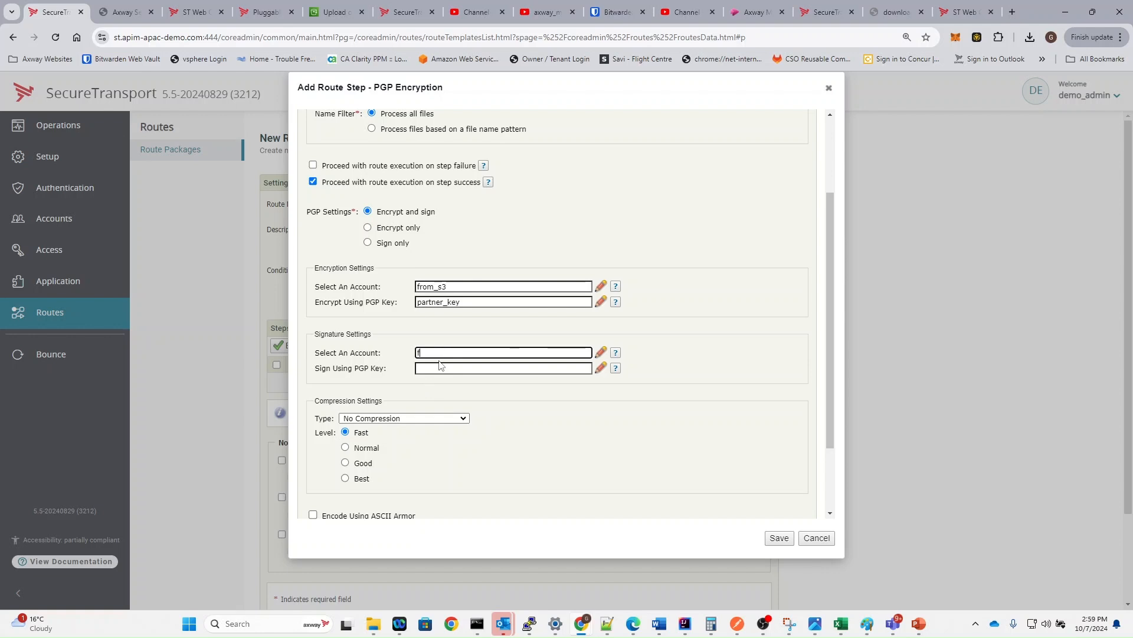
pyautogui.write('r')
pyautogui.click(440, 366)
pyautogui.click(445, 369)
pyautogui.write('p')
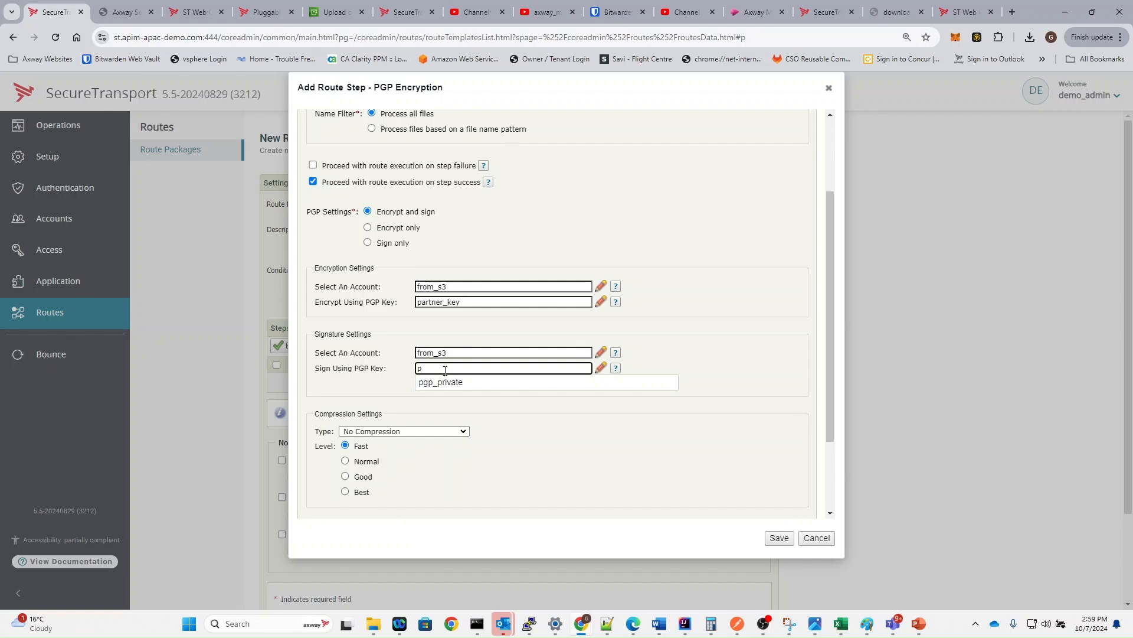
pyautogui.click(450, 383)
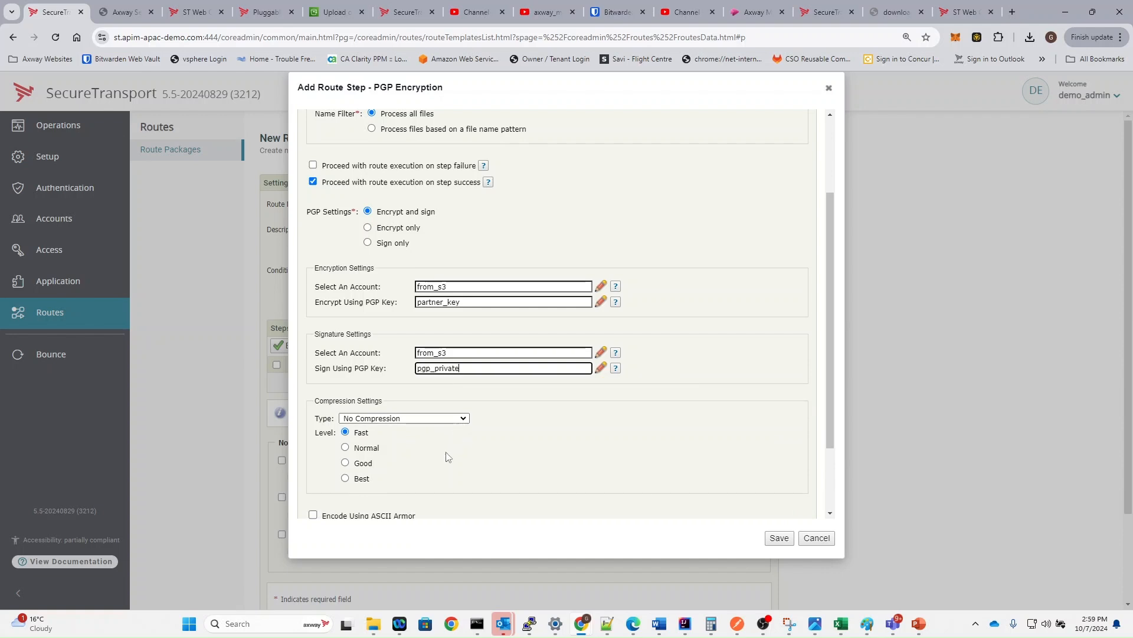
pyautogui.scroll(-2, 448, 457)
pyautogui.scroll(3, 448, 457)
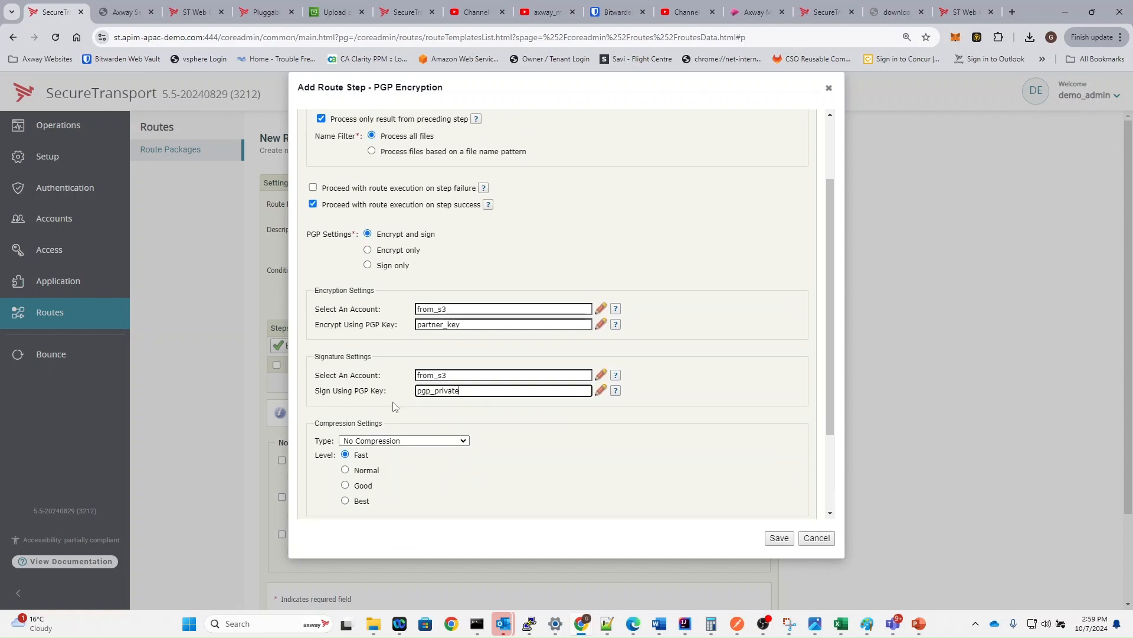
pyautogui.click(778, 538)
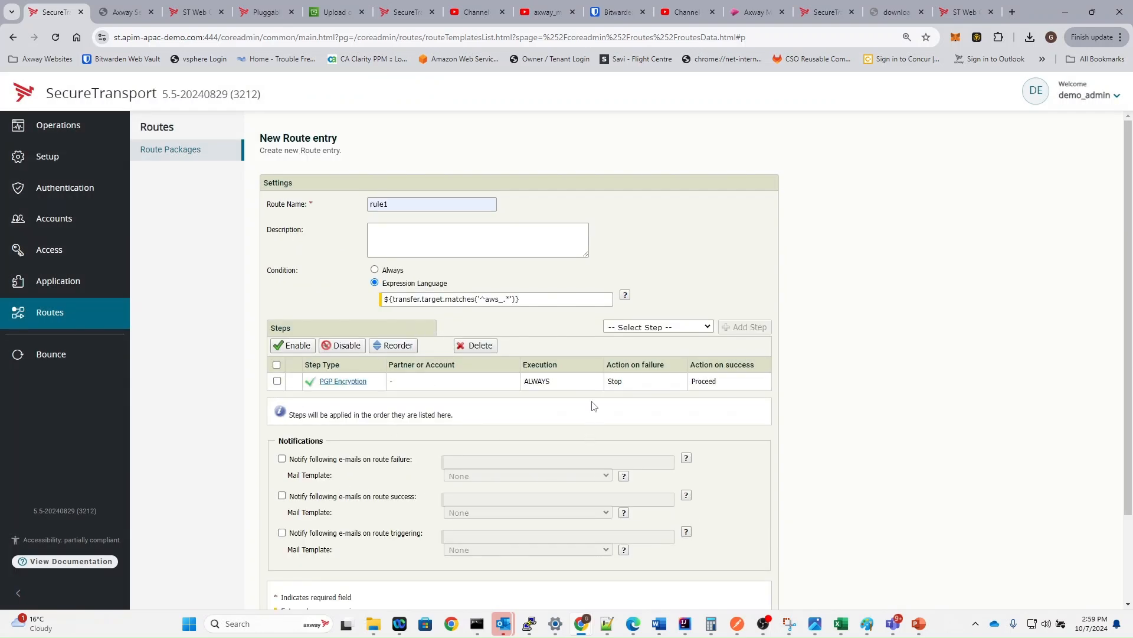
# - Add Send To Partner as rule1's next step type
pyautogui.click(658, 328)
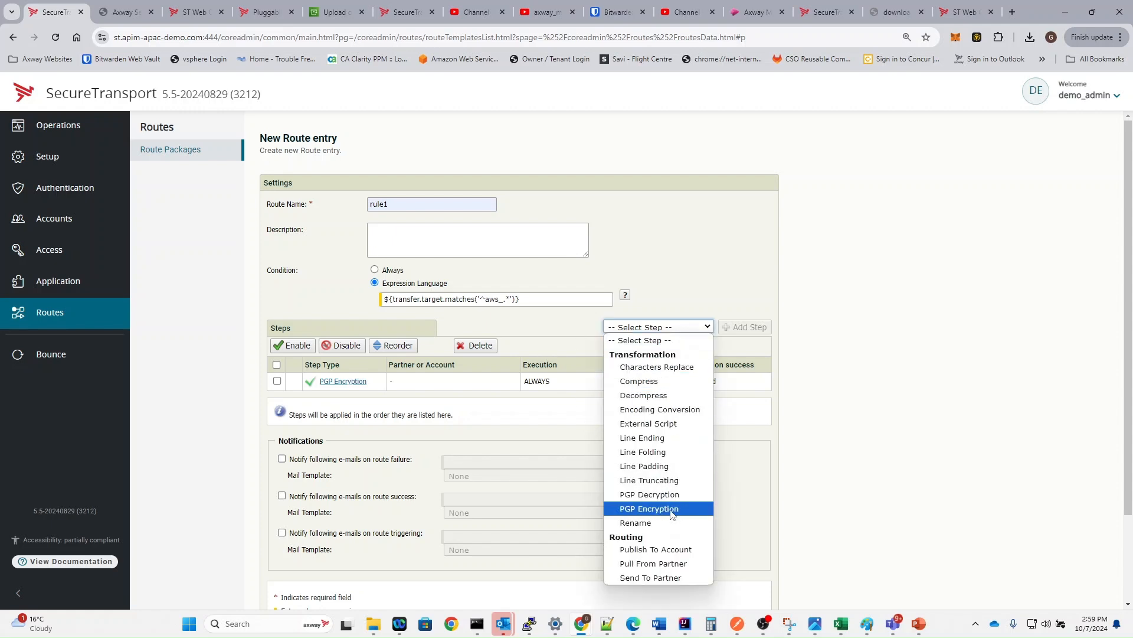
pyautogui.click(677, 579)
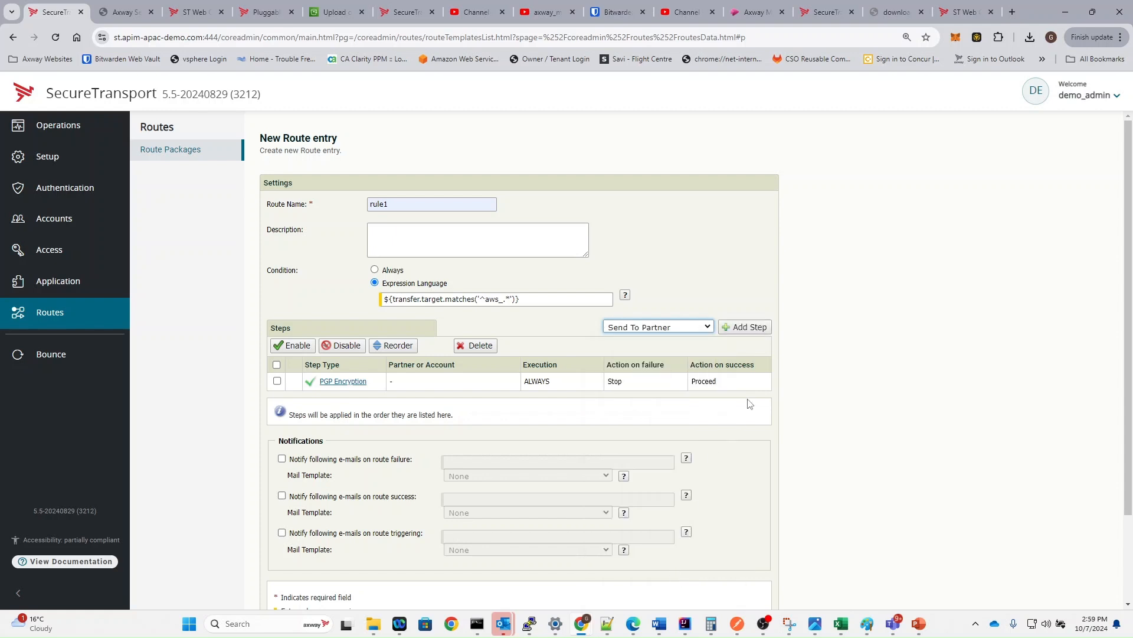
pyautogui.click(748, 329)
# - Send to the from_s3 account's axway-demo-bucket transfer site
pyautogui.click(455, 344)
pyautogui.write('fr')
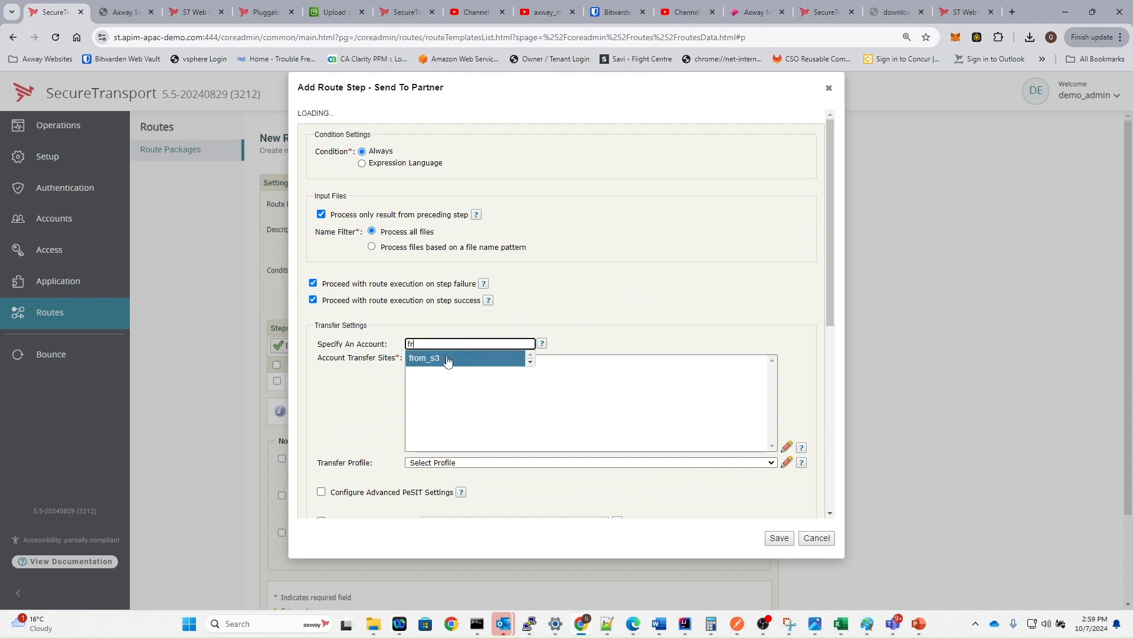
pyautogui.click(433, 358)
pyautogui.click(454, 363)
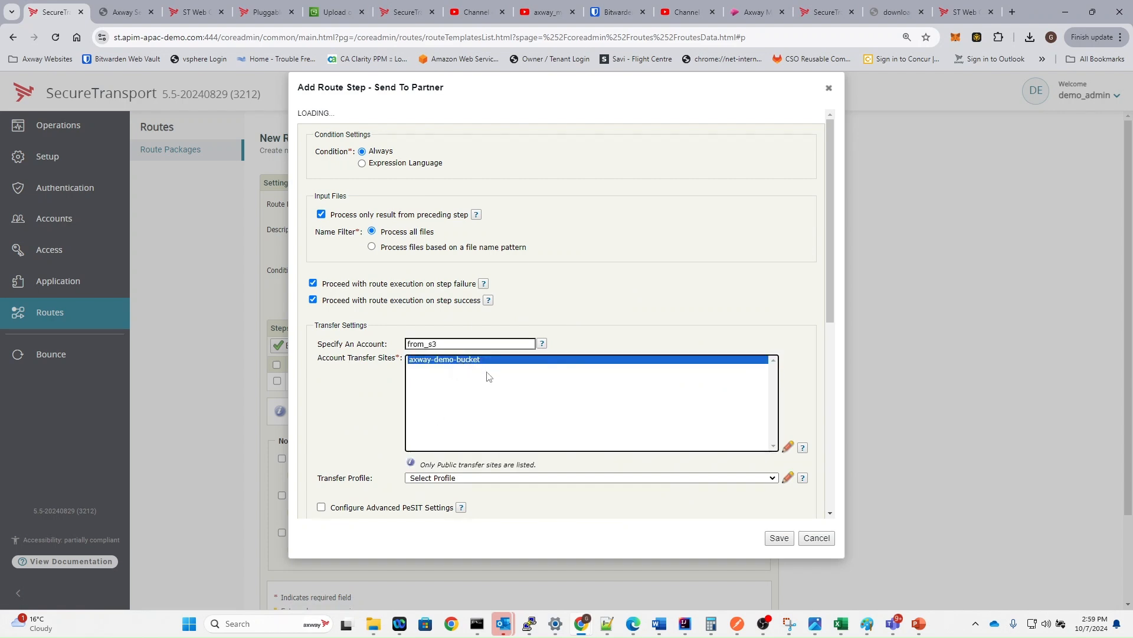
# - Override the upload folder with inbound/${account.name}/ and save the Send To Partner step
pyautogui.scroll(-2, 488, 376)
pyautogui.scroll(-1, 487, 376)
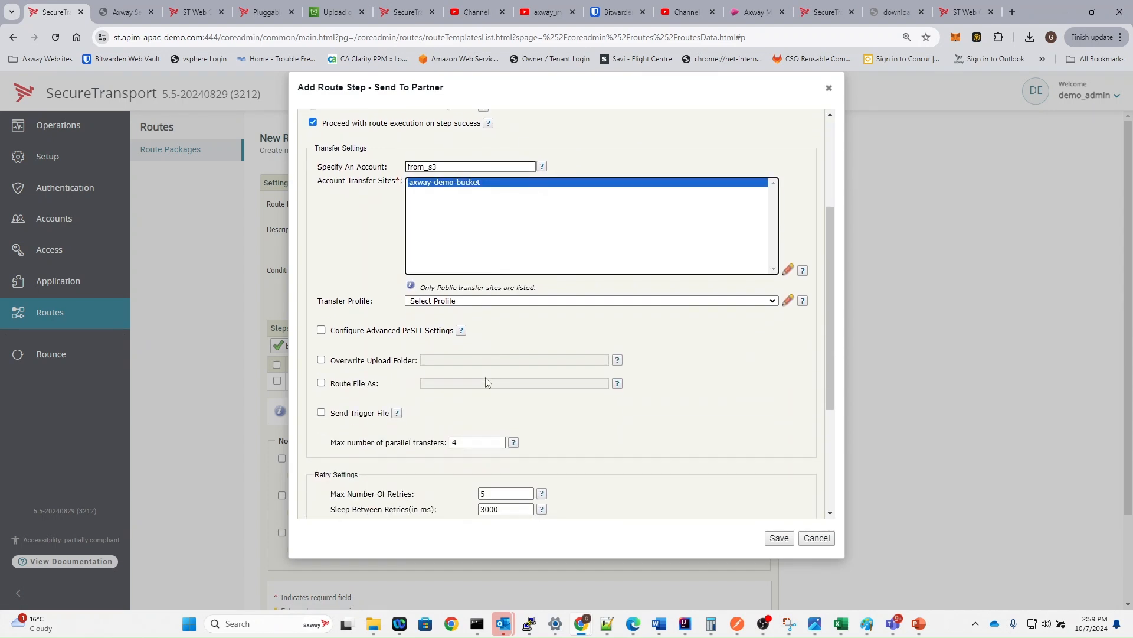
pyautogui.click(325, 360)
pyautogui.click(321, 360)
pyautogui.click(446, 361)
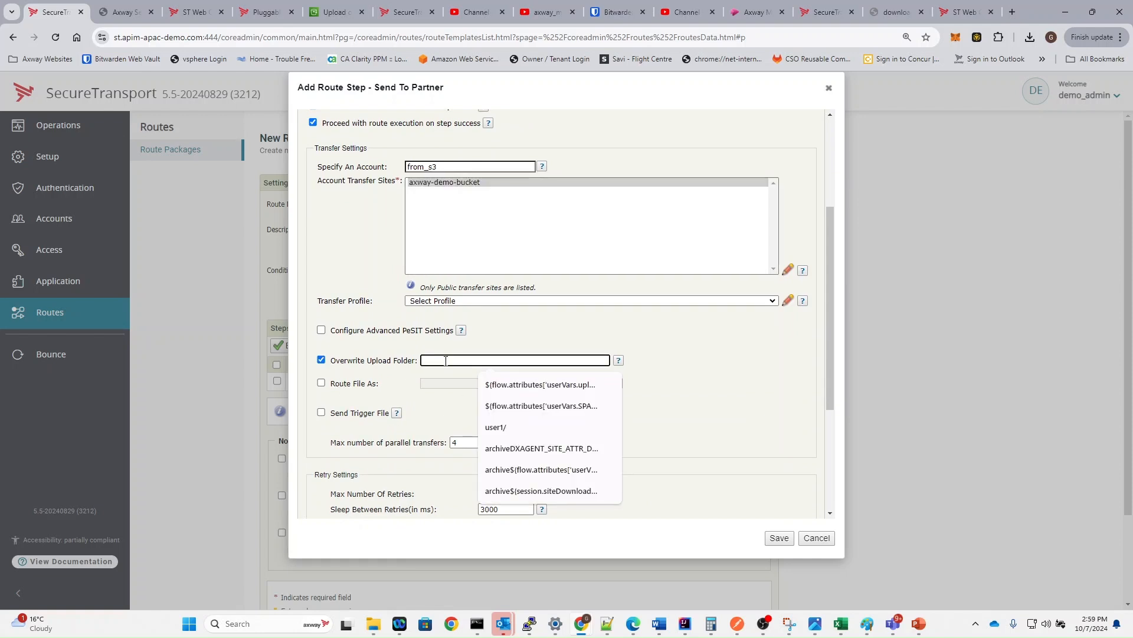
pyautogui.write('inbound')
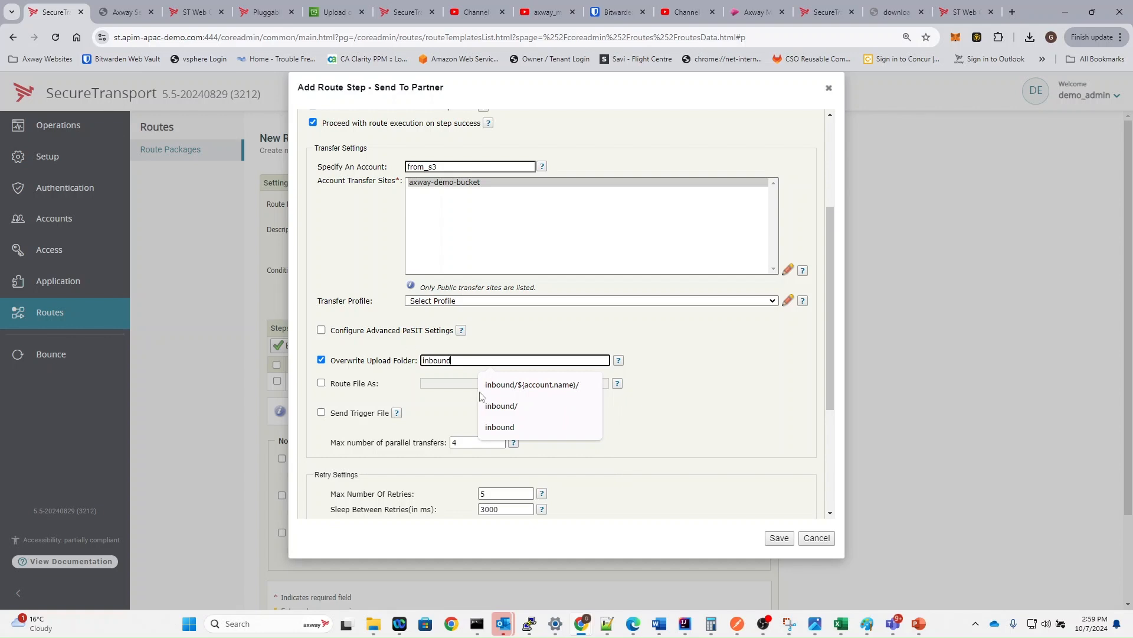
pyautogui.click(516, 392)
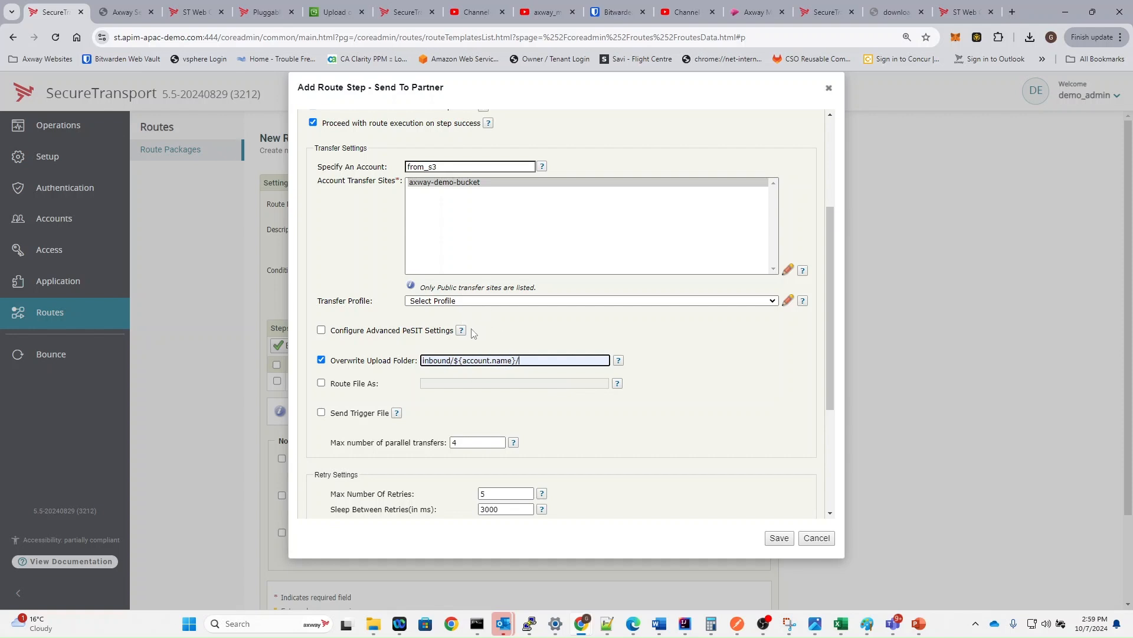
pyautogui.scroll(-3, 473, 333)
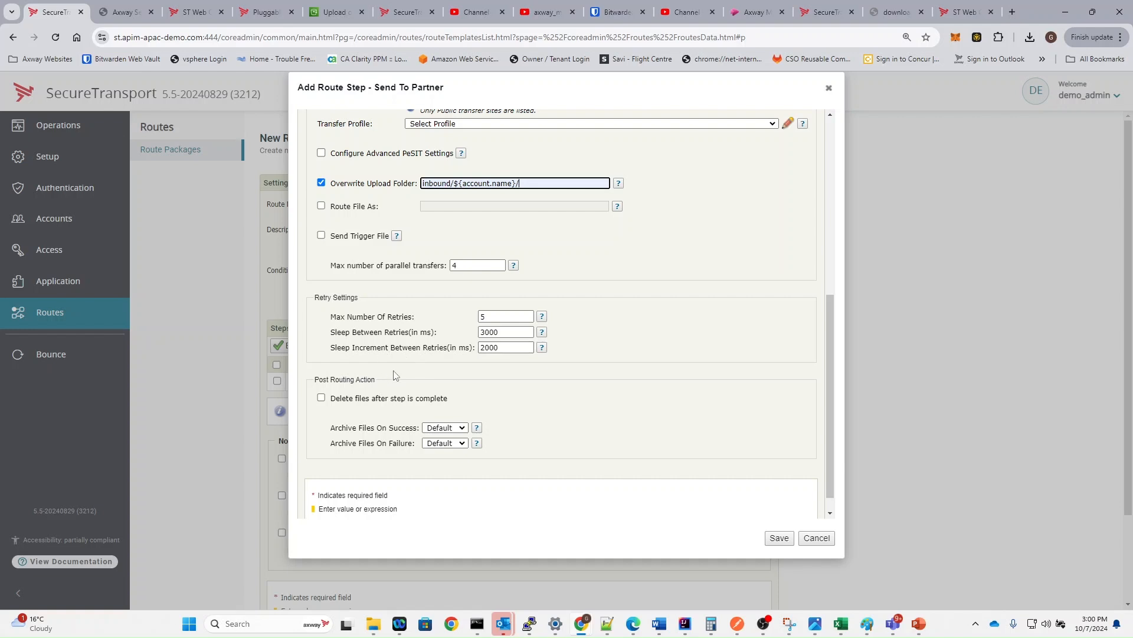
pyautogui.click(776, 538)
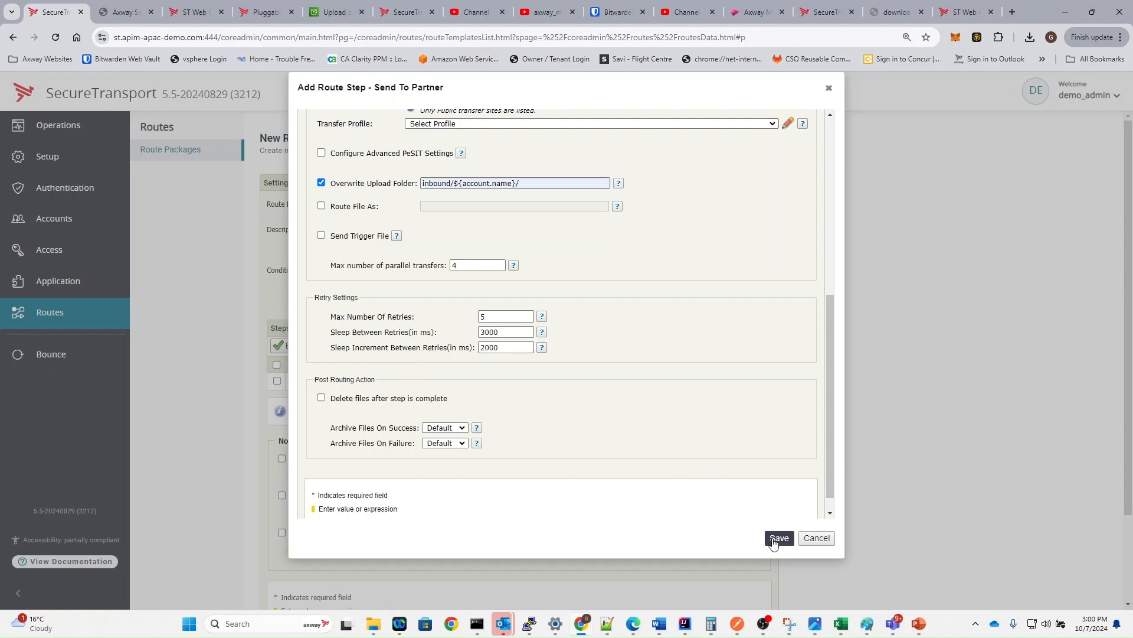
pyautogui.scroll(-3, 630, 449)
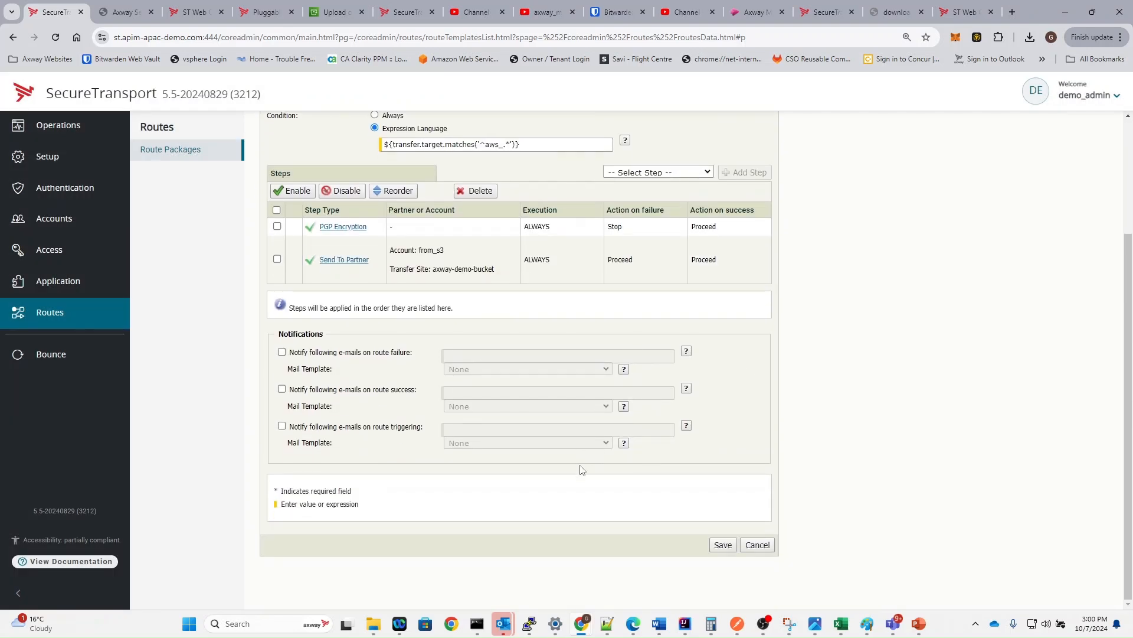
# - Save rule1 and create a new route named rule2
pyautogui.click(723, 545)
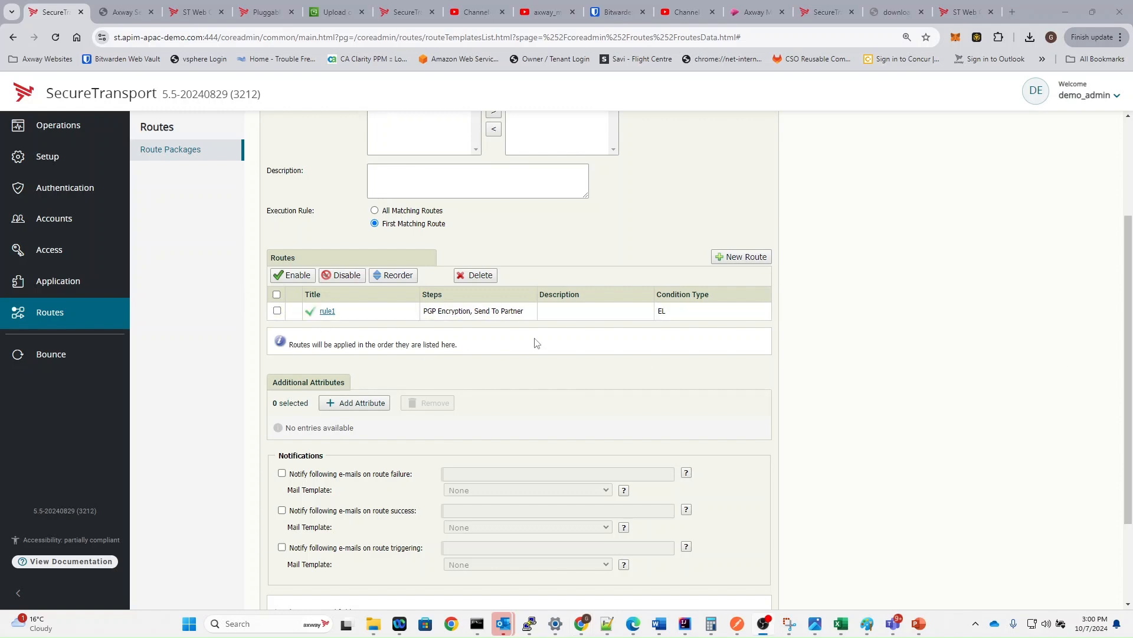
pyautogui.click(715, 256)
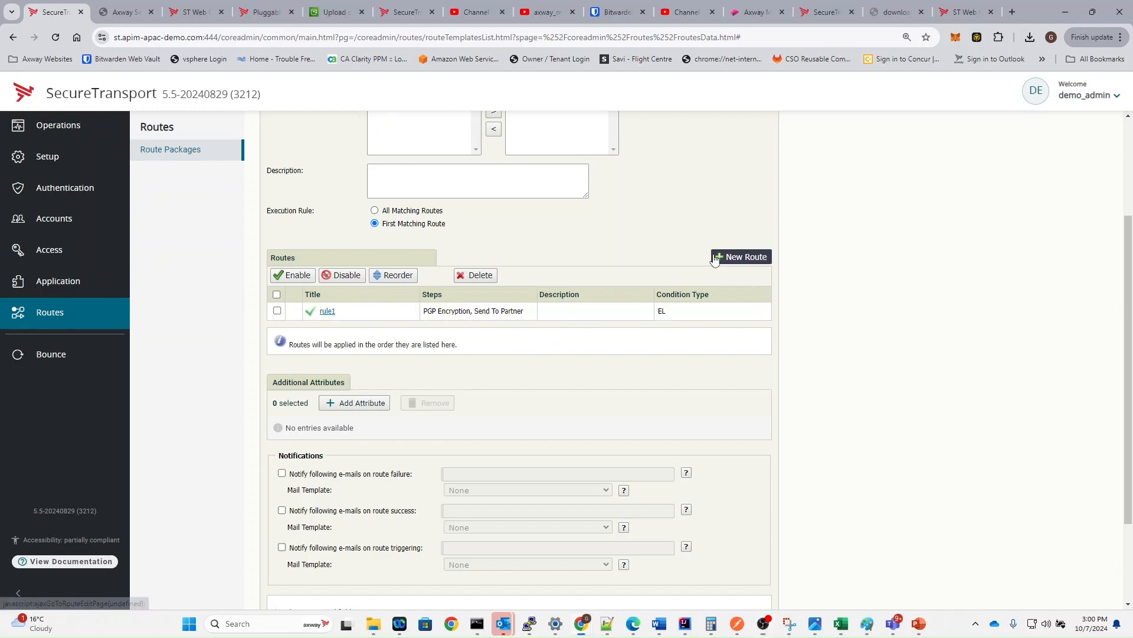
pyautogui.click(440, 202)
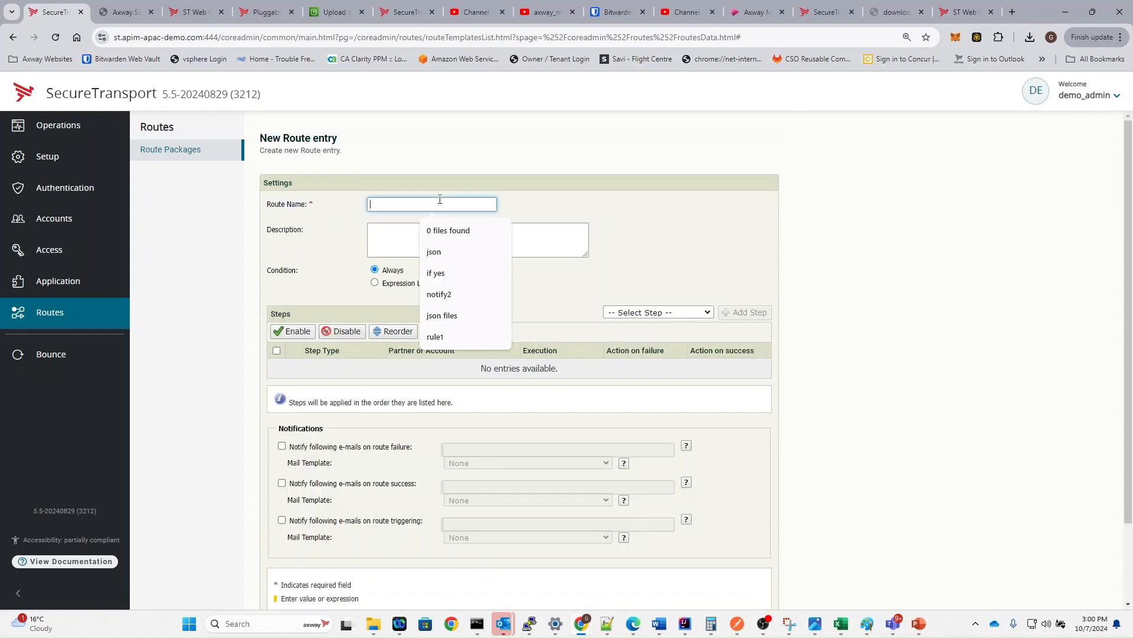
pyautogui.write('rule2')
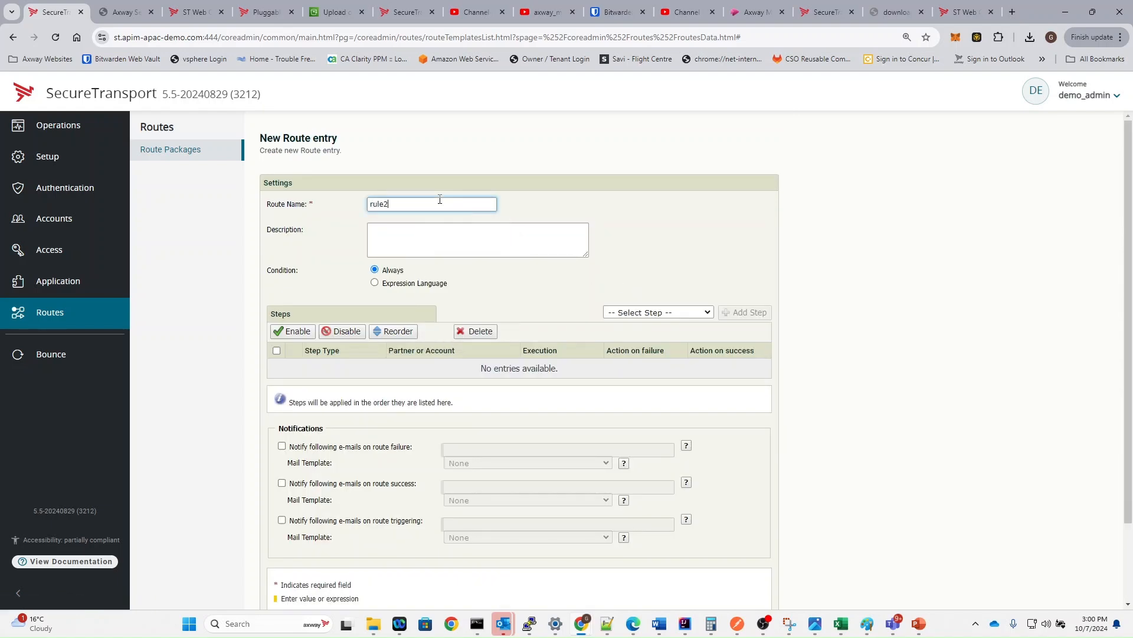
# - Give rule2 the Expression Language condition ${transfer.target.matches('^azure_.*')}
pyautogui.click(375, 284)
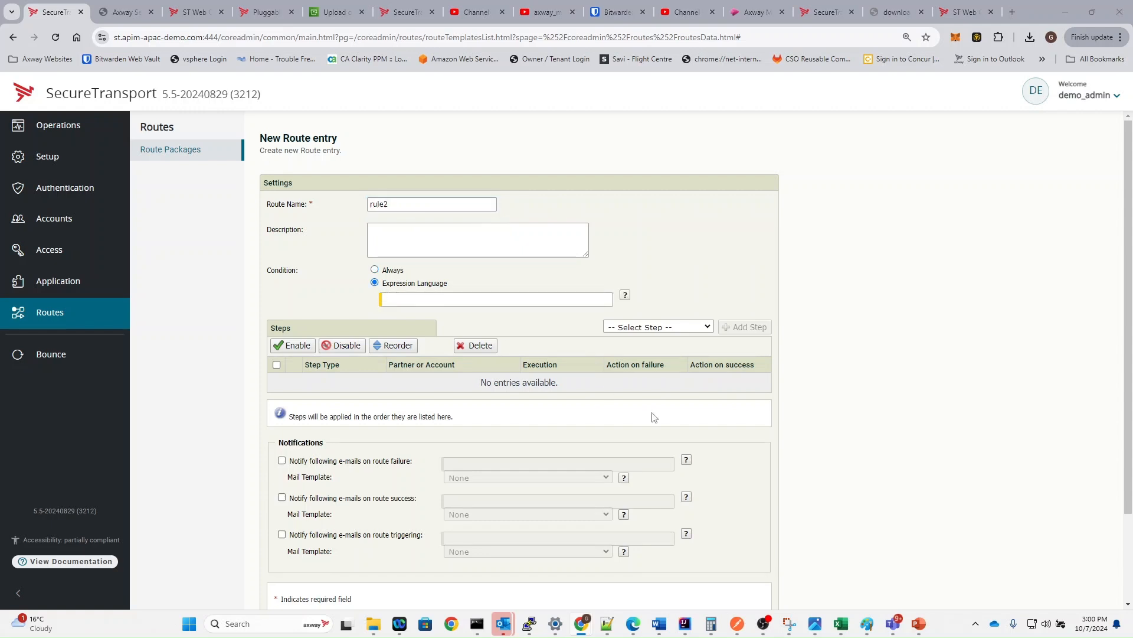
pyautogui.hotkey('alt', 'Tab')
pyautogui.hotkey('alt', 'Tab')
pyautogui.hotkey('alt', 'Tab')
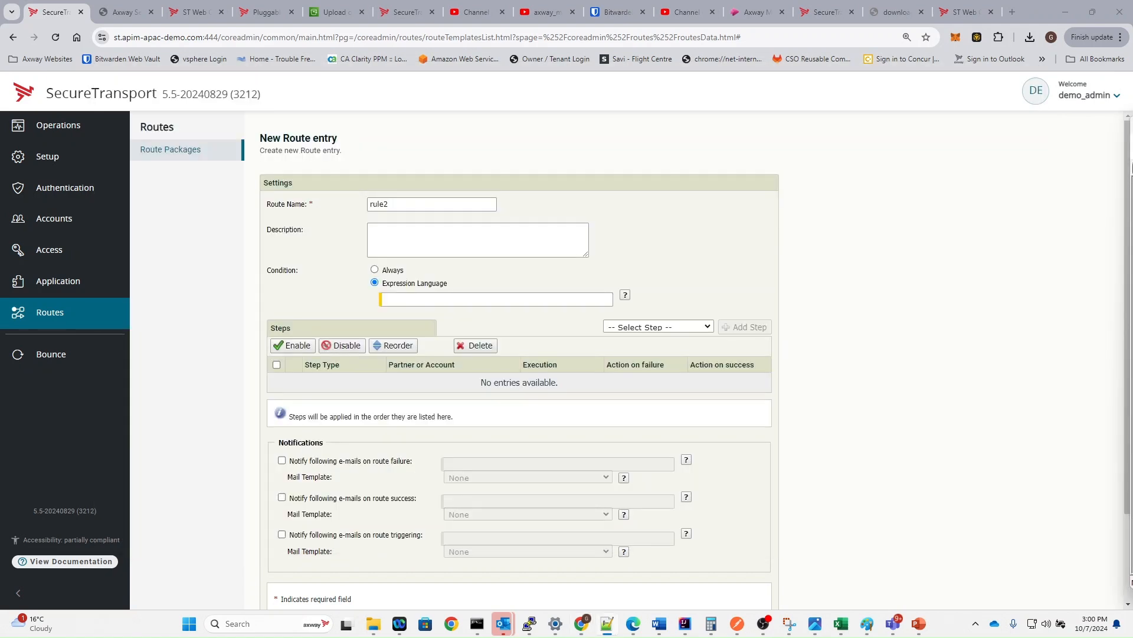
pyautogui.write("${transfer.target.matches('^azure_.*')}")
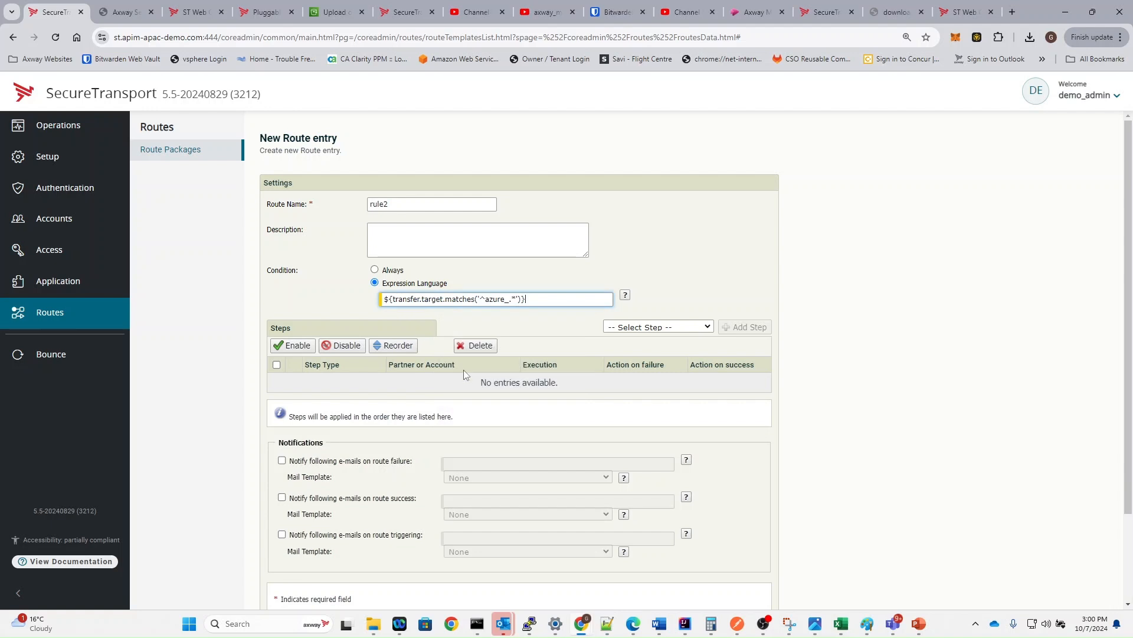
pyautogui.doubleClick(486, 299)
pyautogui.click(643, 328)
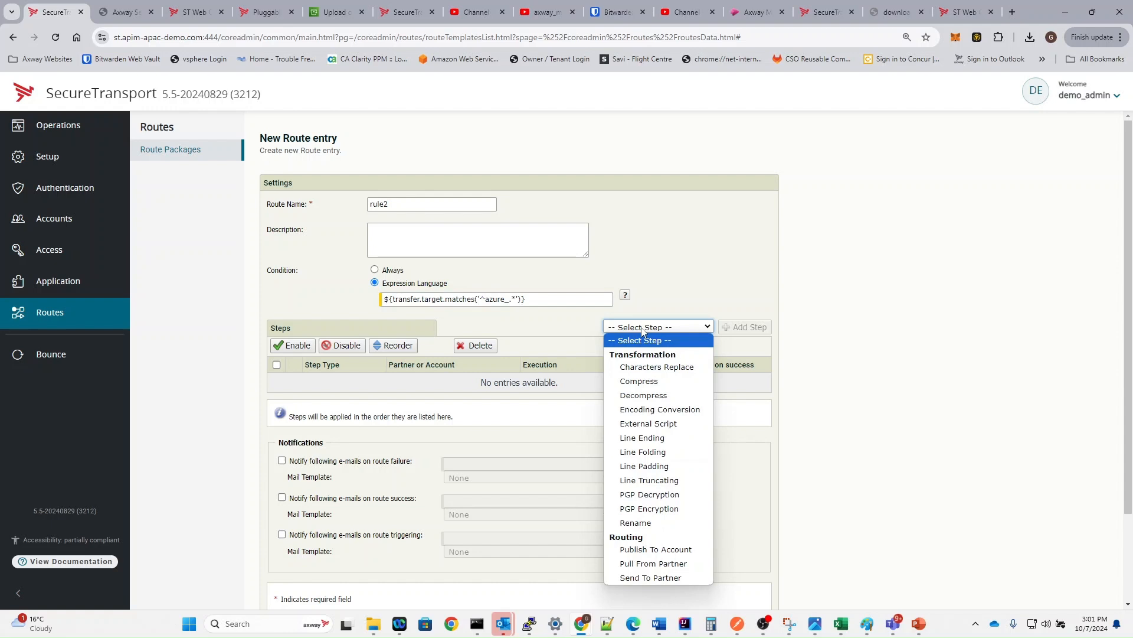
# - Add a Line Ending step to rule2 with Linux (LF) as the source format
pyautogui.click(666, 442)
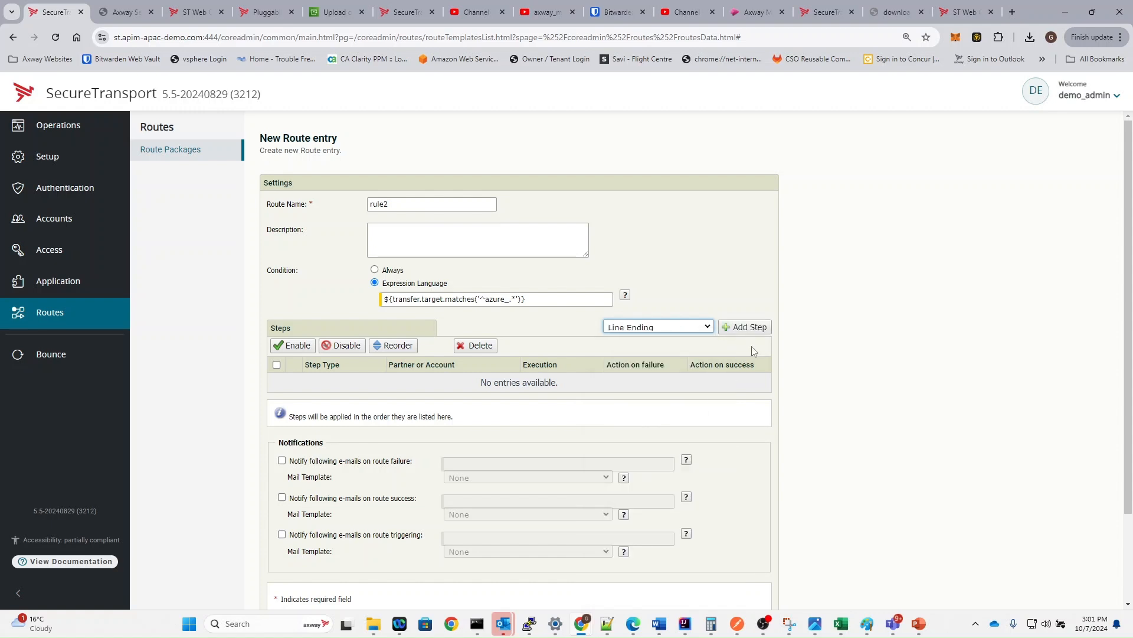
pyautogui.click(761, 334)
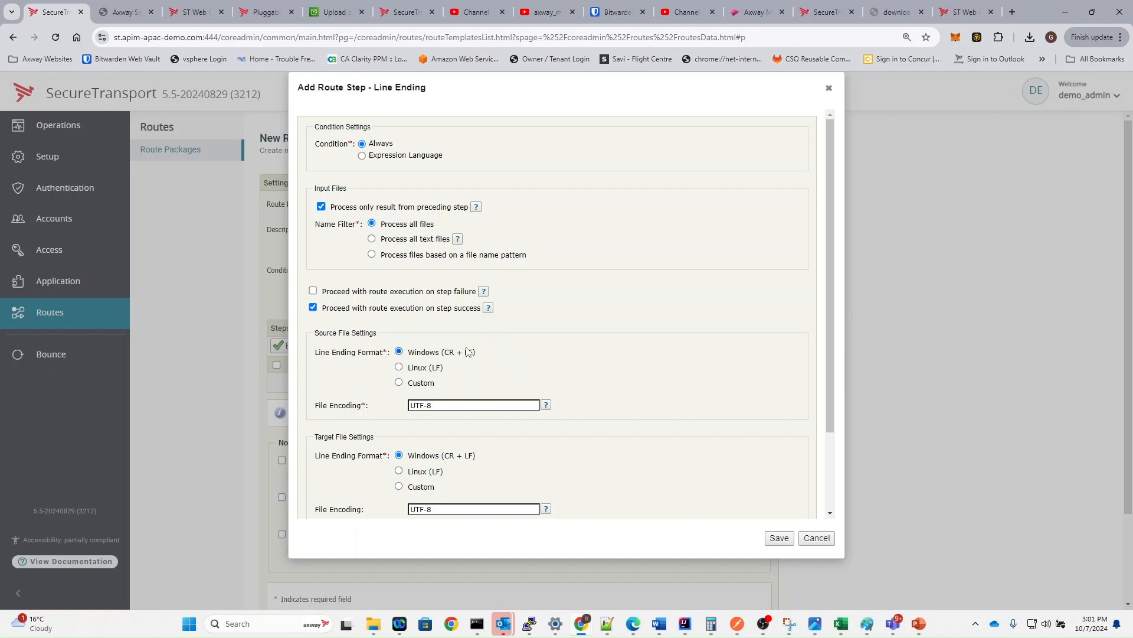
pyautogui.click(403, 371)
pyautogui.scroll(-2, 483, 467)
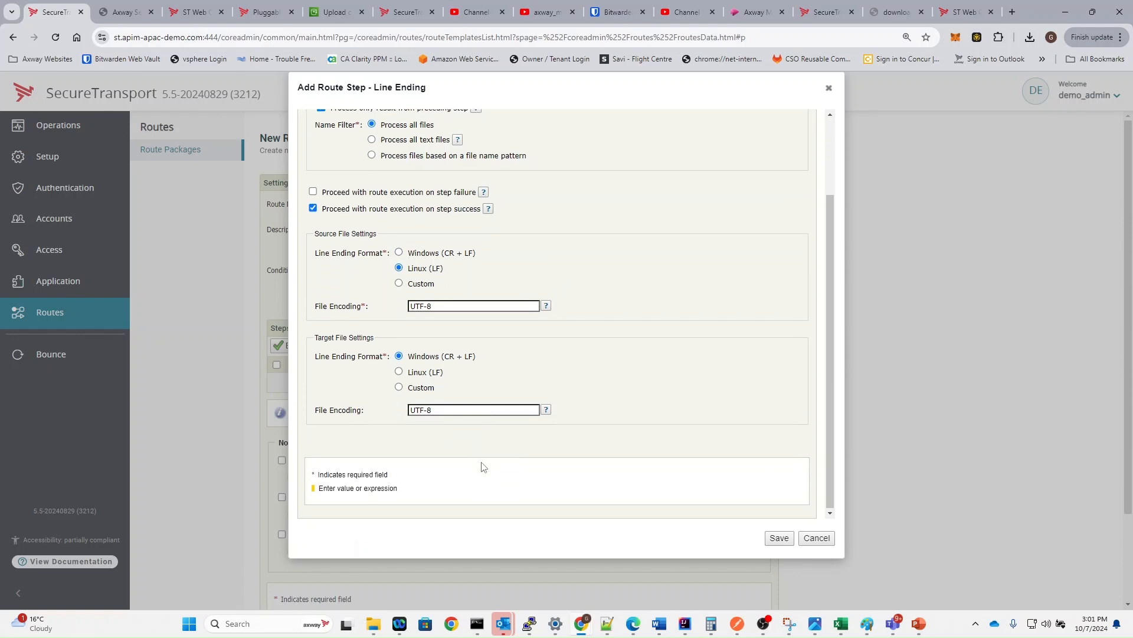
pyautogui.click(778, 537)
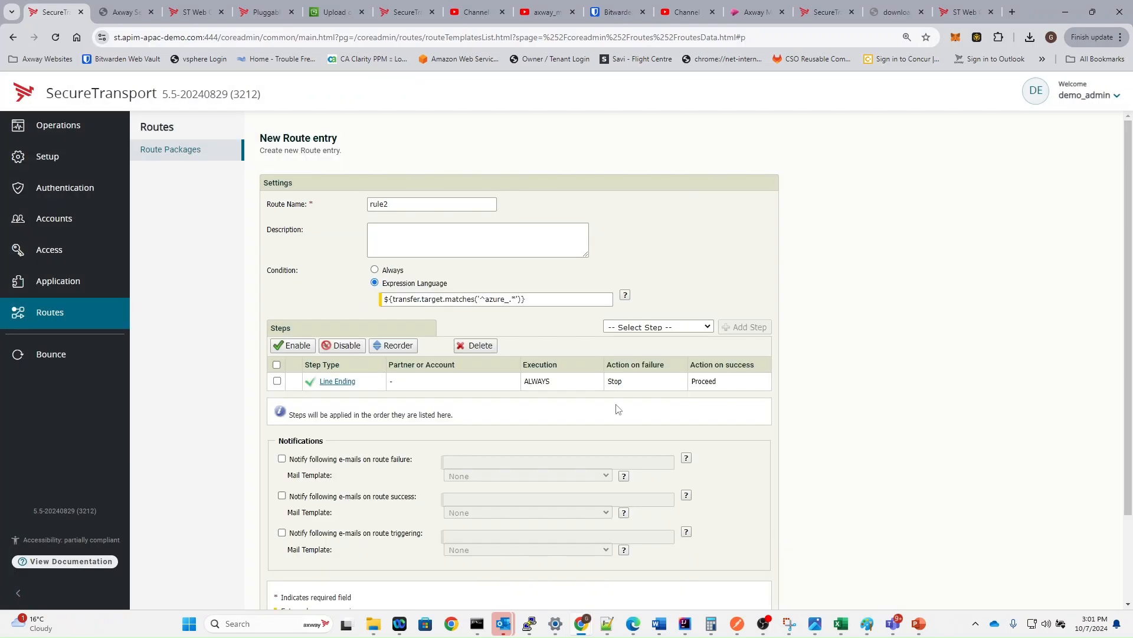
# - Add a Send To Partner step targeting azure_hub's azure-blob transfer site
pyautogui.click(640, 329)
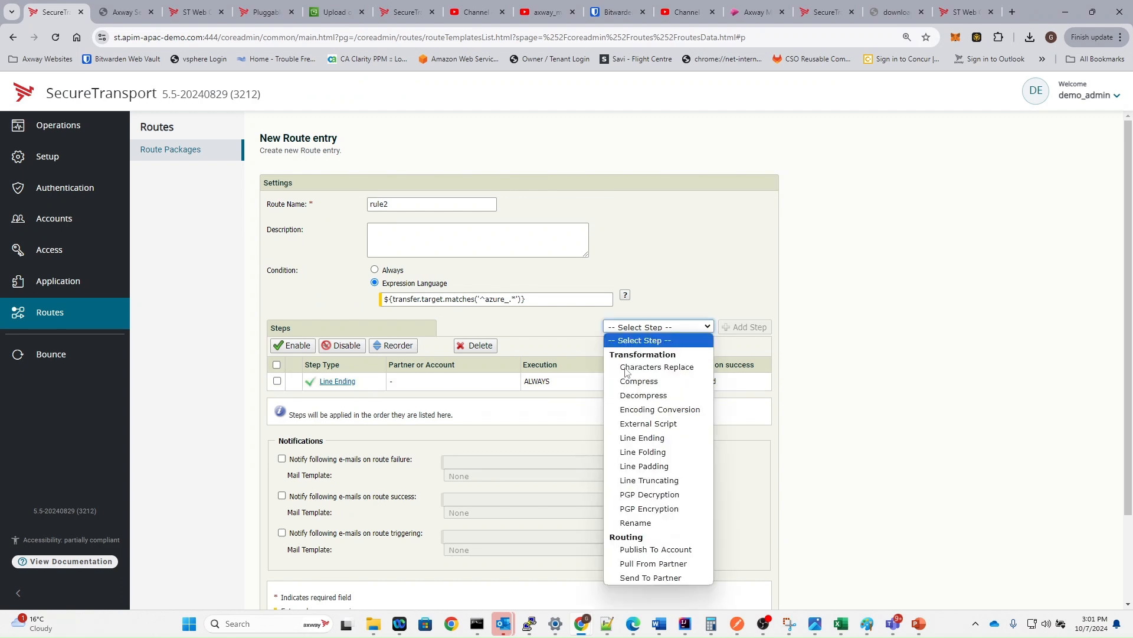
pyautogui.click(686, 579)
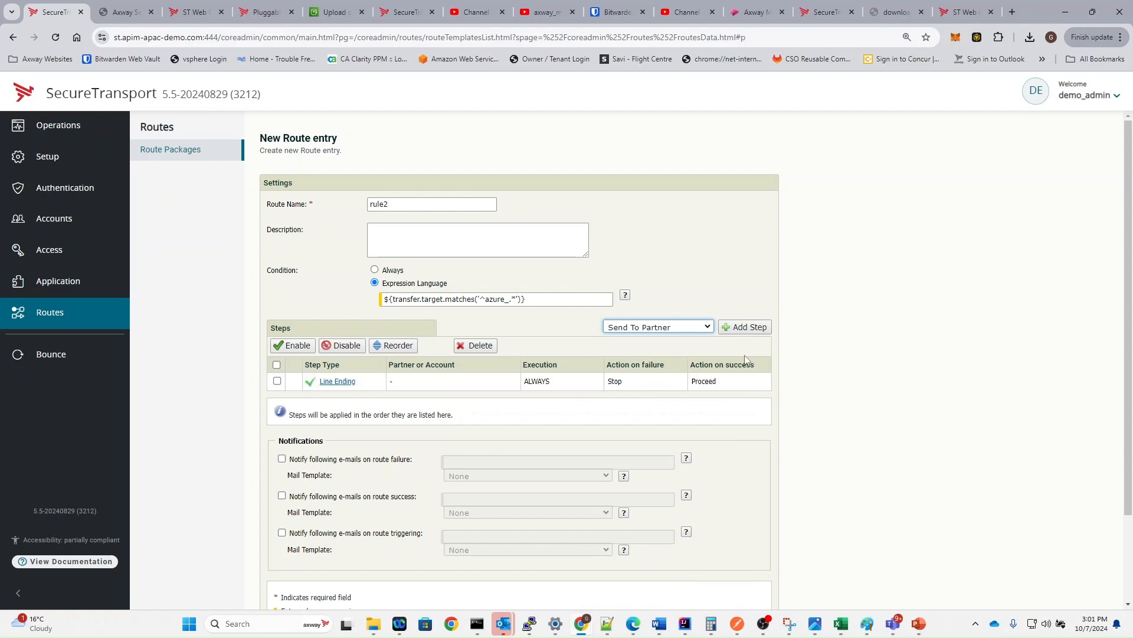
pyautogui.click(752, 327)
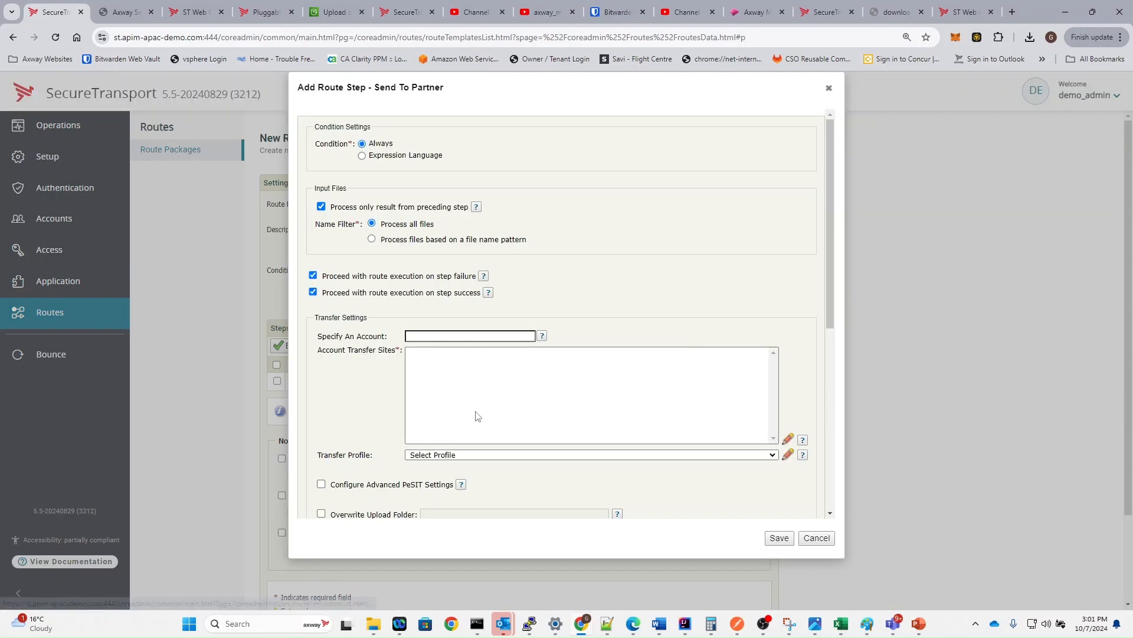
pyautogui.click(455, 335)
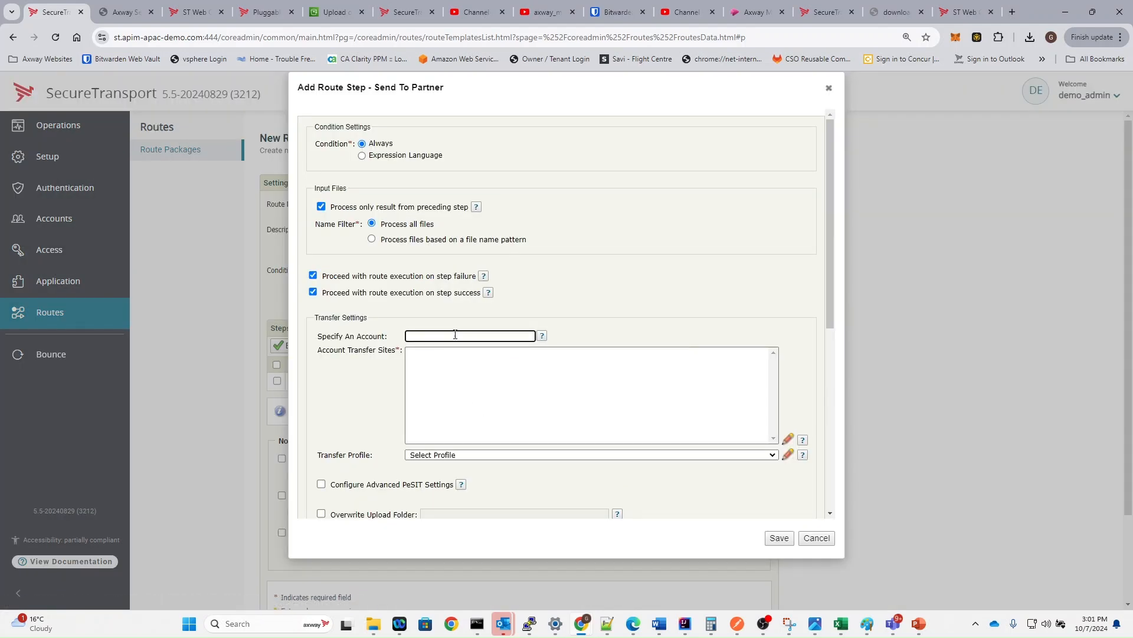
pyautogui.write('az')
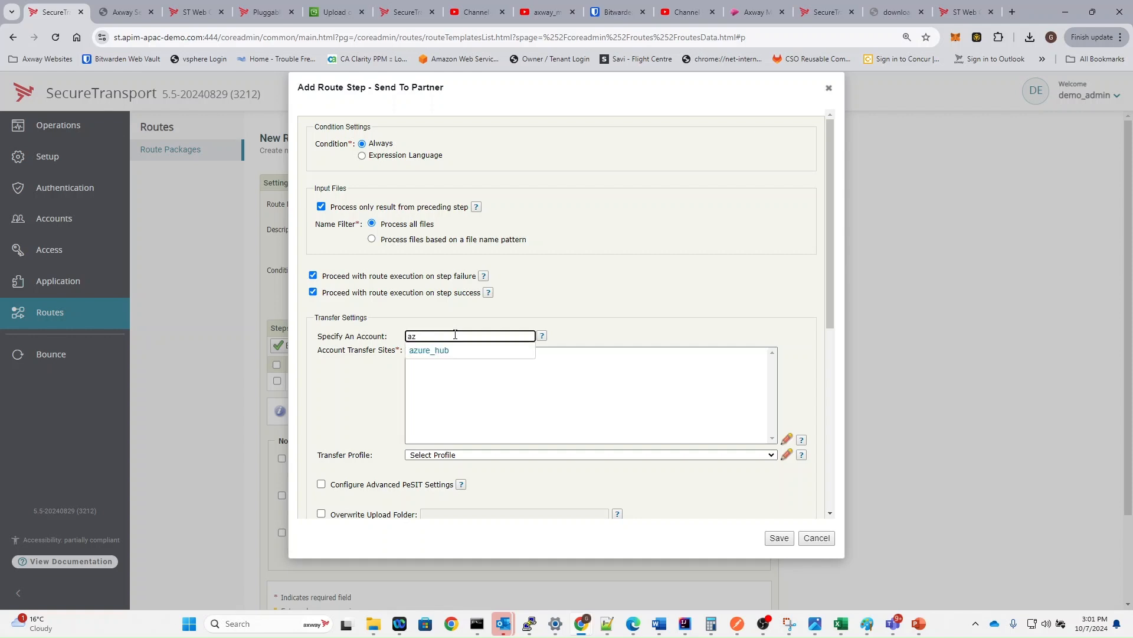
pyautogui.click(443, 350)
pyautogui.click(445, 352)
# - Override the upload folder with inbound/${account.name}/, save the step and the rule2 route
pyautogui.scroll(-2, 446, 350)
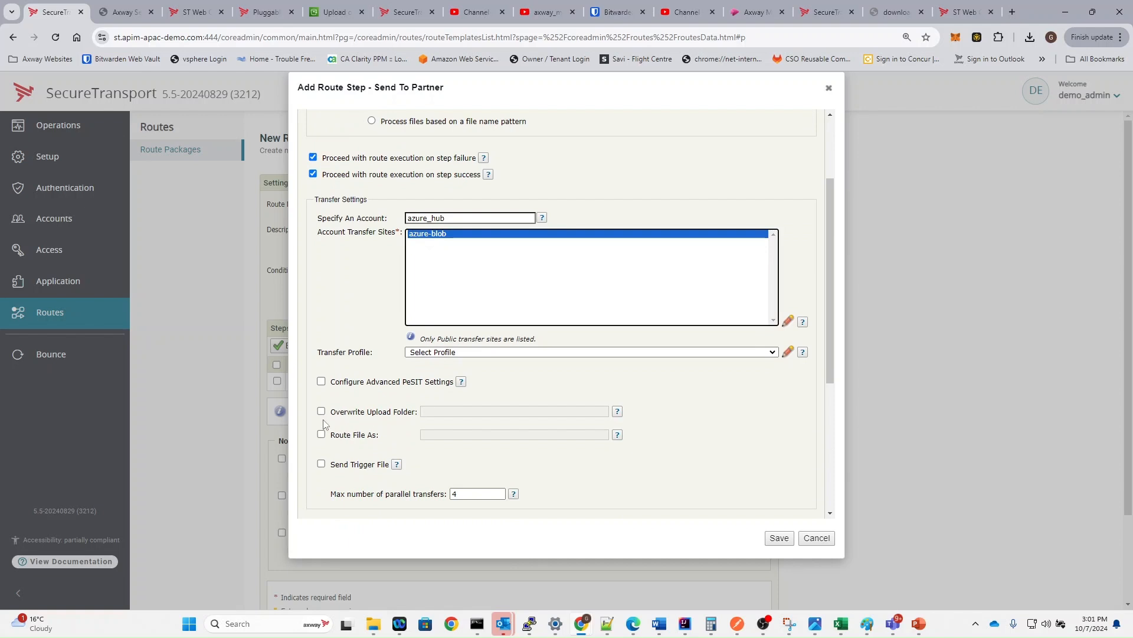
pyautogui.click(322, 417)
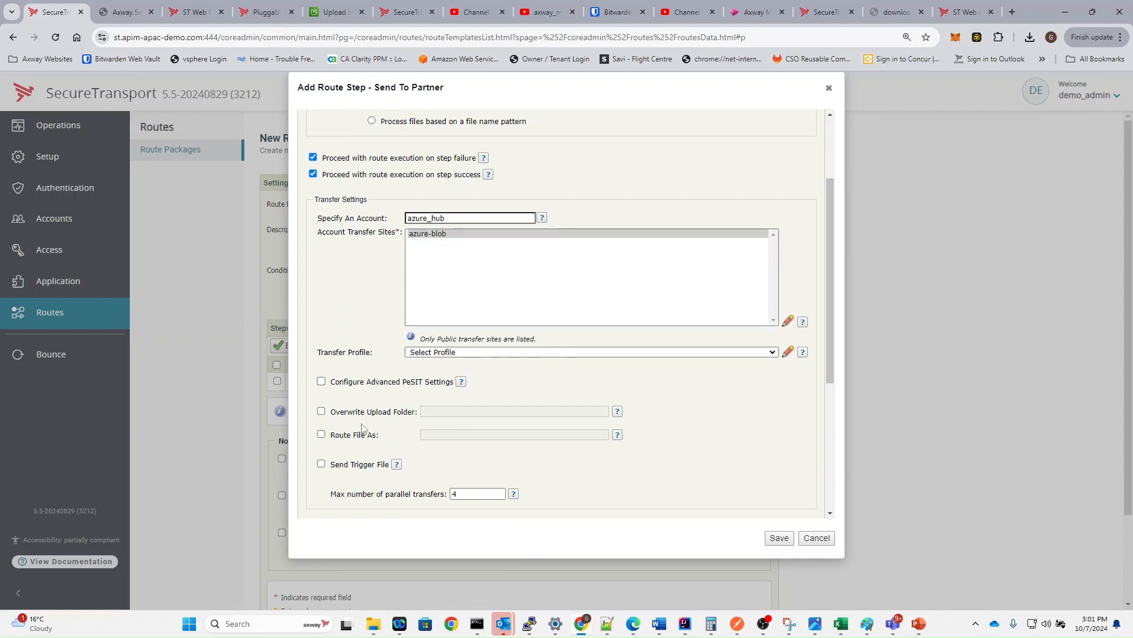
pyautogui.click(321, 411)
pyautogui.click(442, 409)
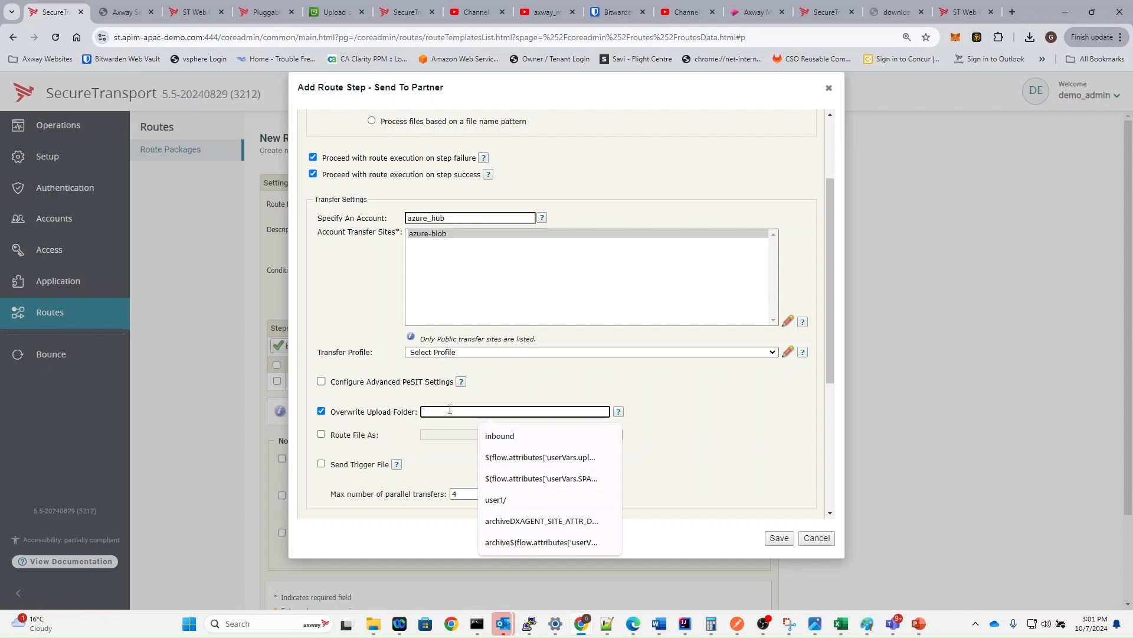
pyautogui.write('inbound/${account.name}/')
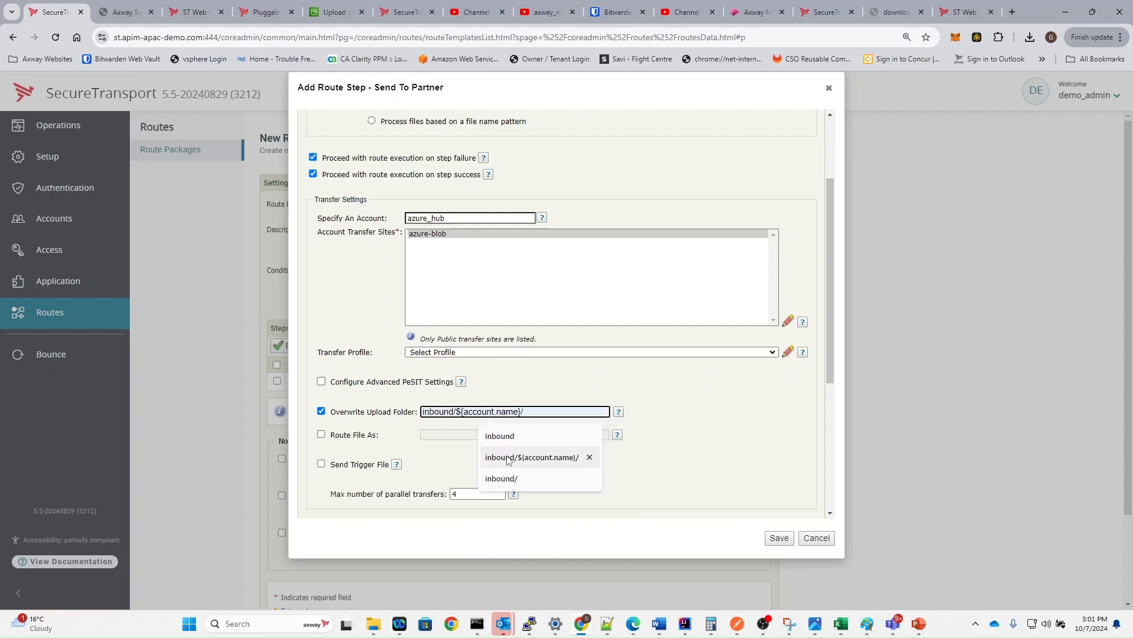
pyautogui.click(508, 457)
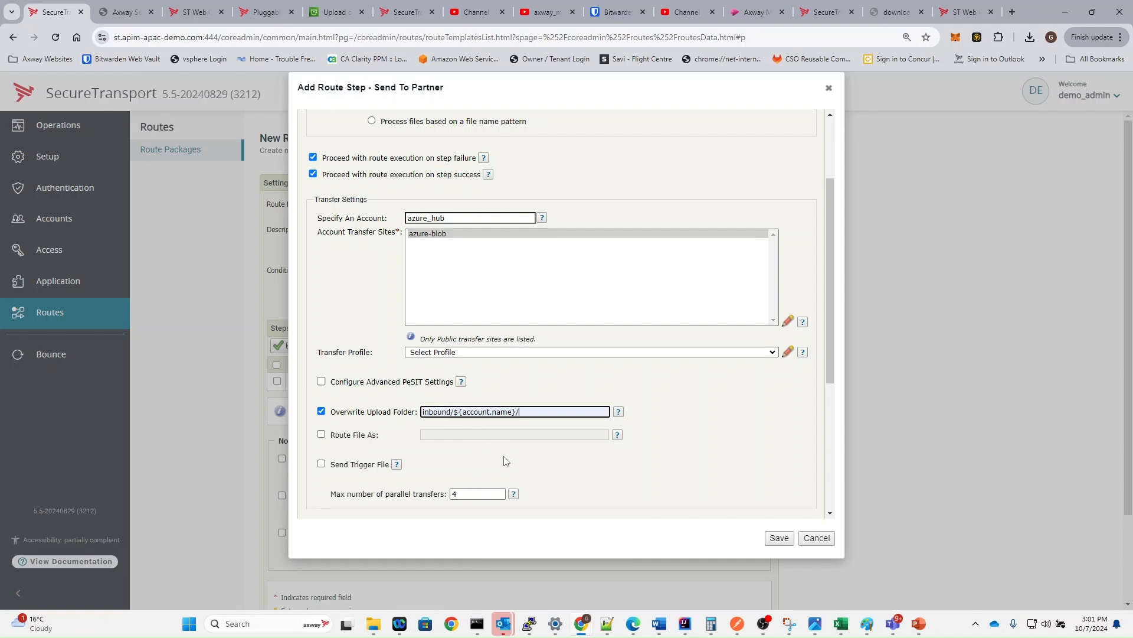
pyautogui.scroll(-4, 506, 460)
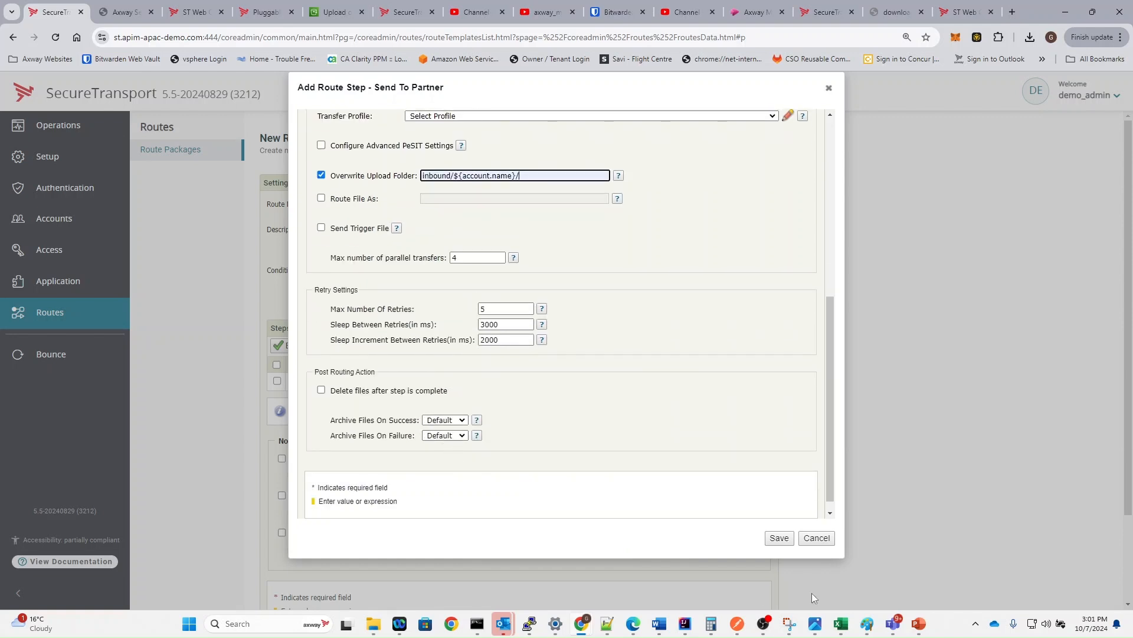
pyautogui.click(779, 537)
pyautogui.scroll(-3, 593, 419)
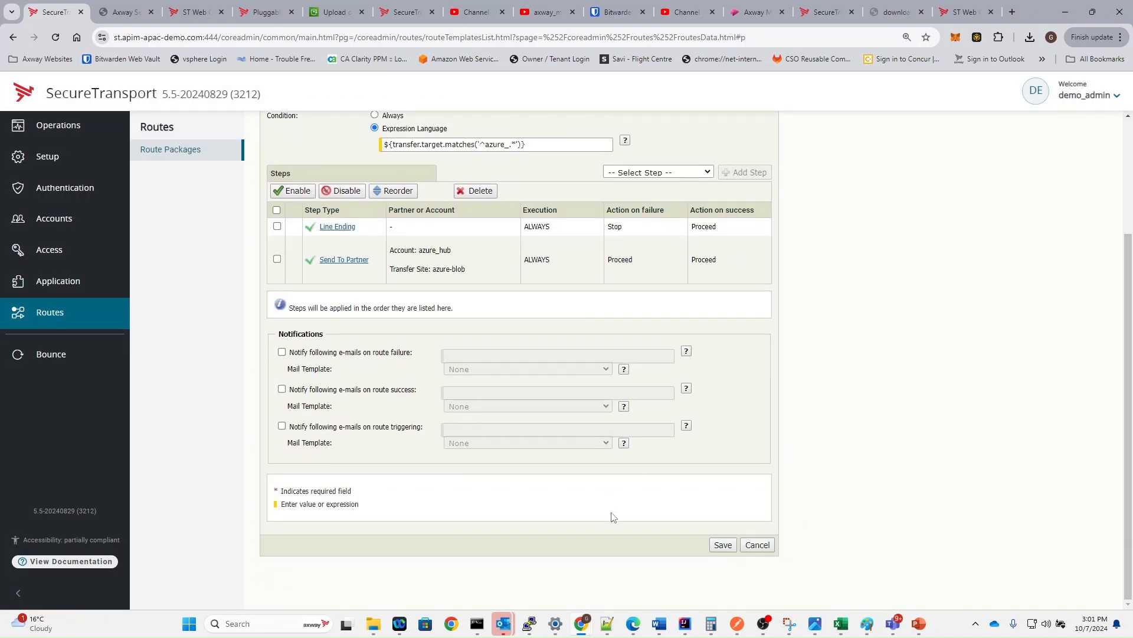
pyautogui.click(723, 545)
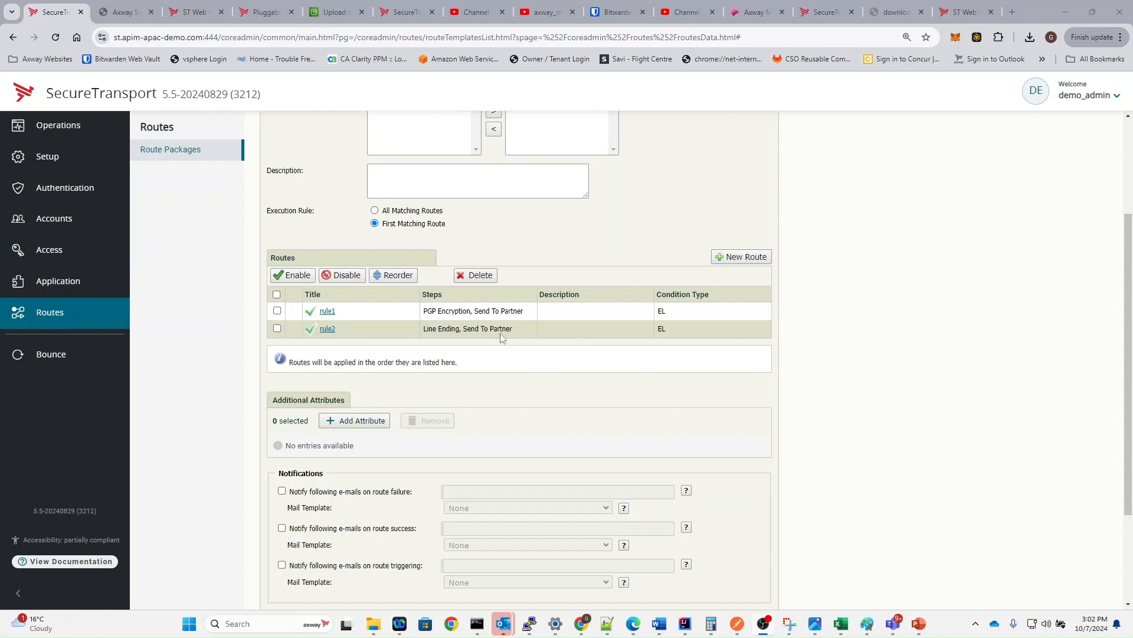
# - Review rule2's Line Ending and Send To Partner steps, then start another route
pyautogui.moveTo(413, 331); pyautogui.dragTo(485, 330)
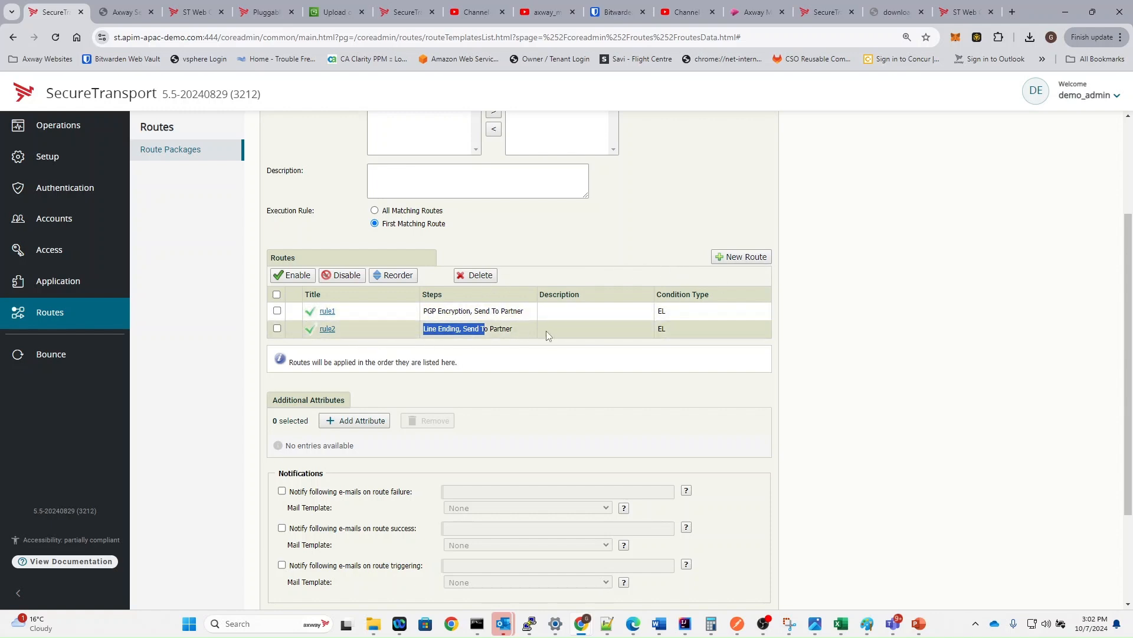
pyautogui.click(731, 258)
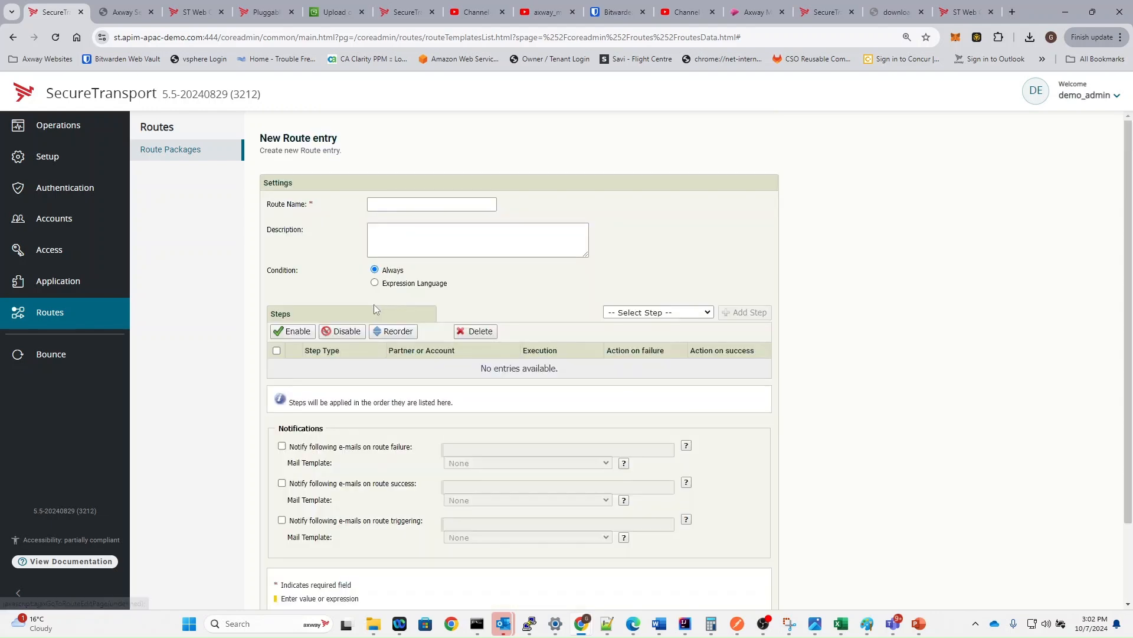
# - Name the third route error and add a Publish To Account step
pyautogui.click(402, 204)
pyautogui.write('error')
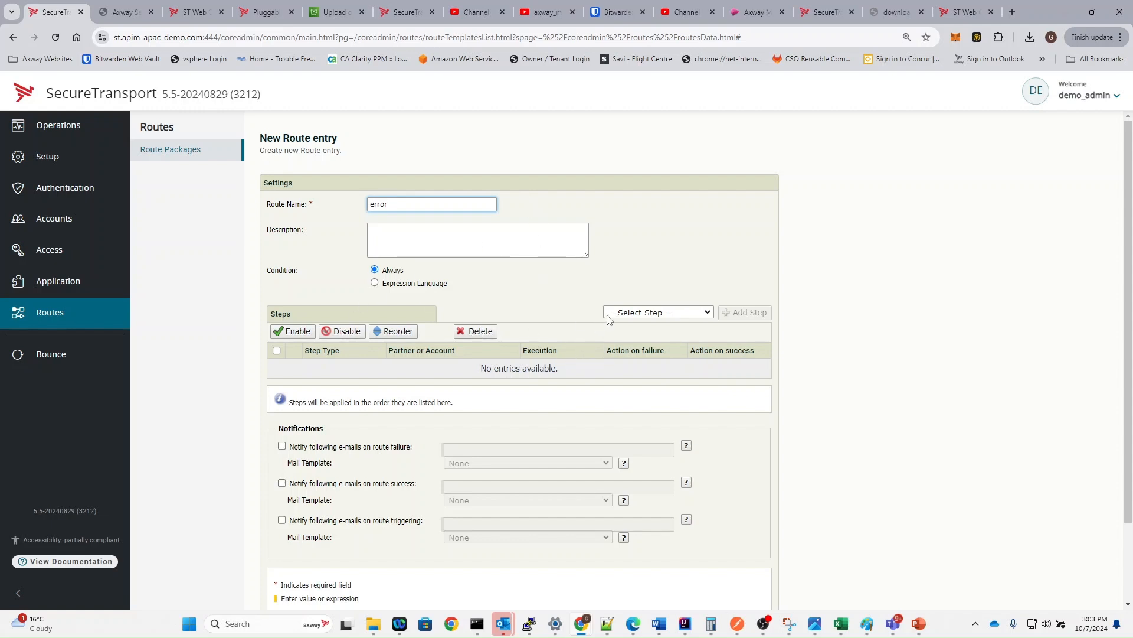
pyautogui.click(635, 316)
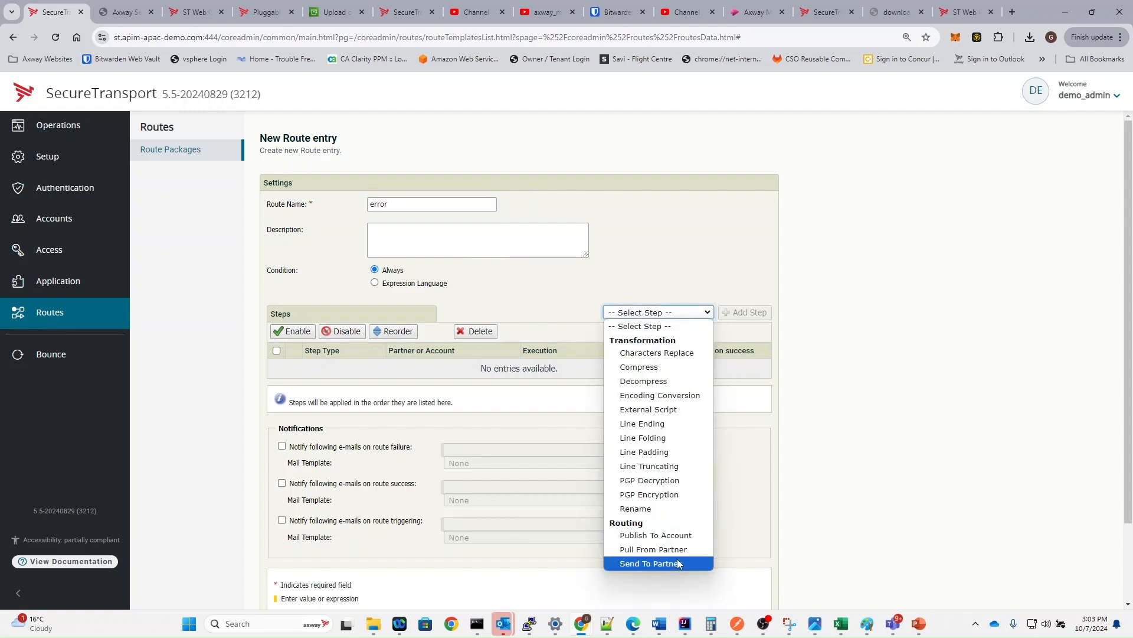
pyautogui.click(655, 535)
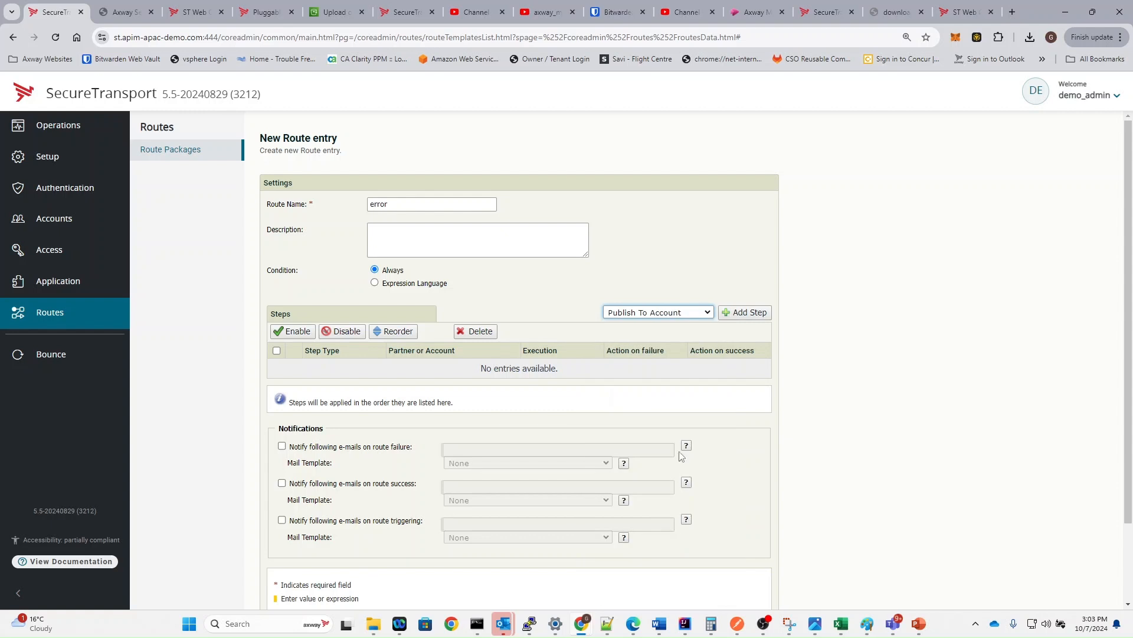
pyautogui.click(736, 317)
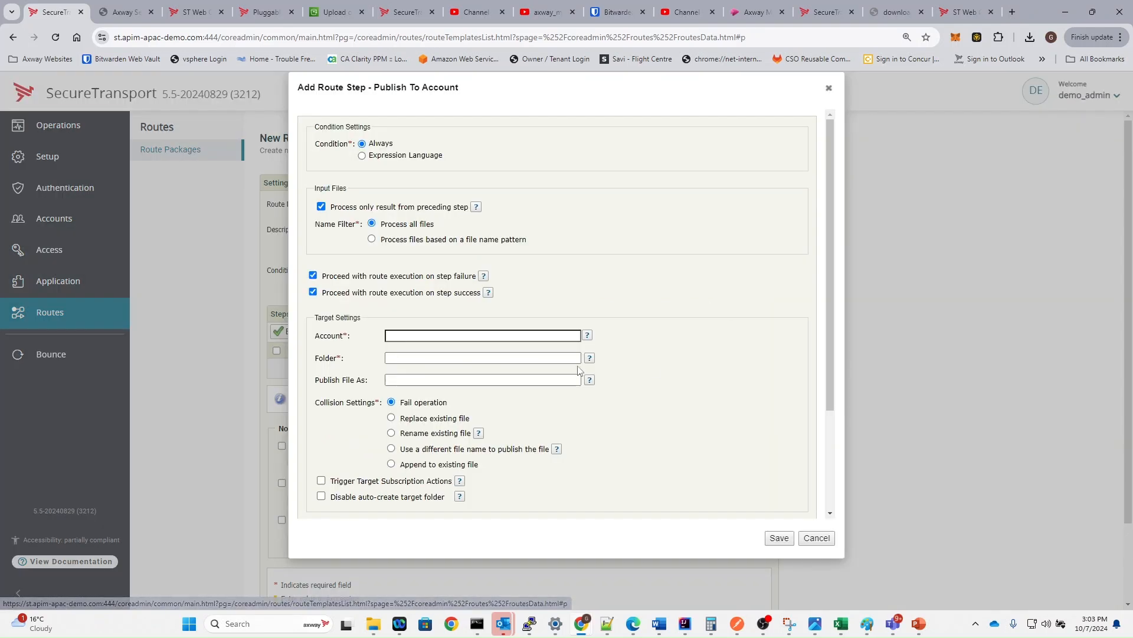
# - Publish to account error, folder /, as ${transfer.target}_${account.name}, replacing existing files
pyautogui.click(458, 340)
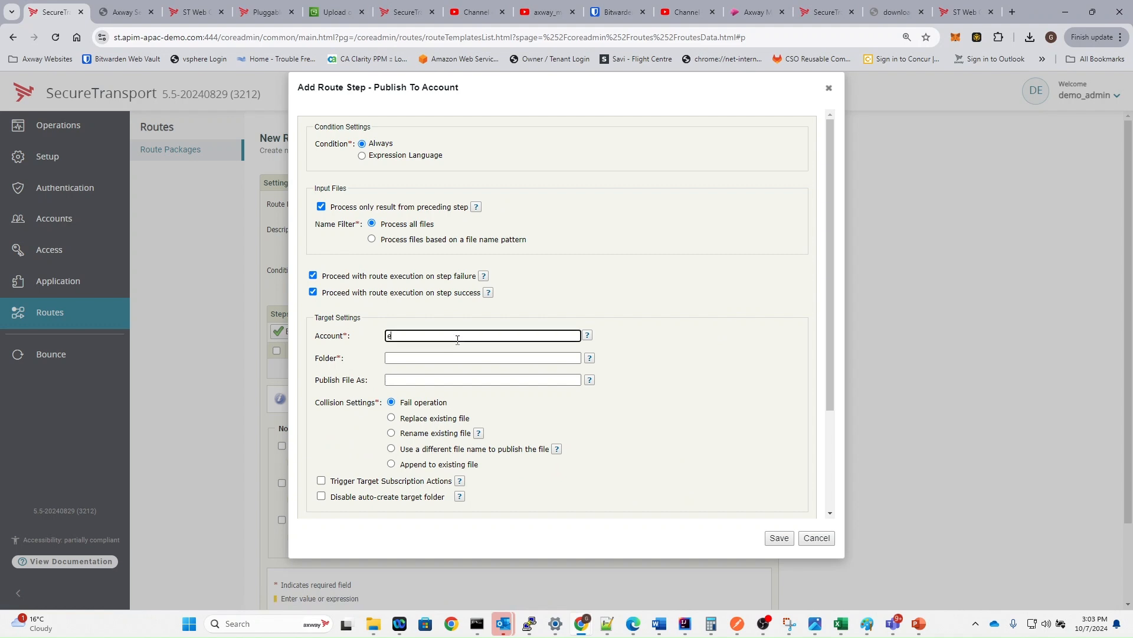
pyautogui.write('erro')
pyautogui.click(451, 347)
pyautogui.click(437, 356)
pyautogui.write('/')
pyautogui.click(484, 381)
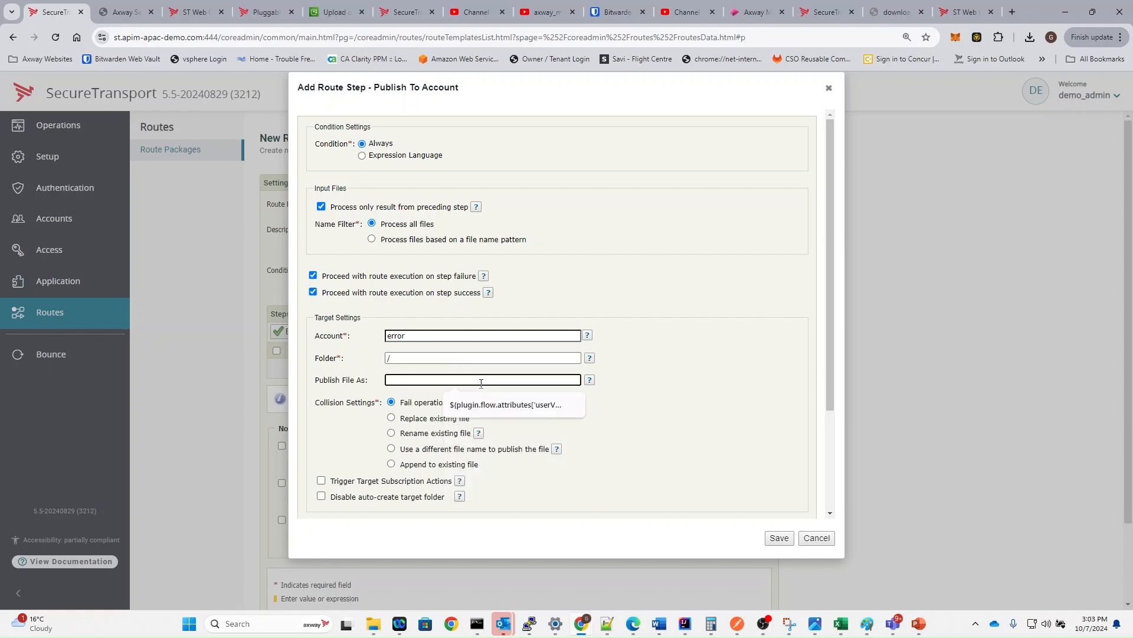
pyautogui.write('${transfer.target}_${account.name')
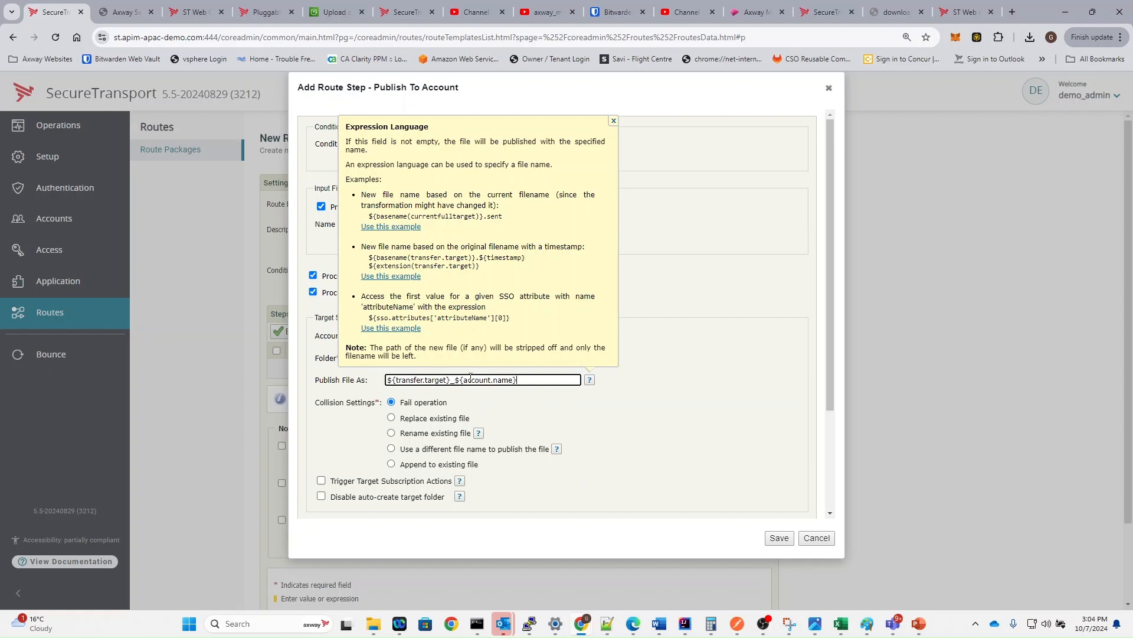
pyautogui.click(392, 418)
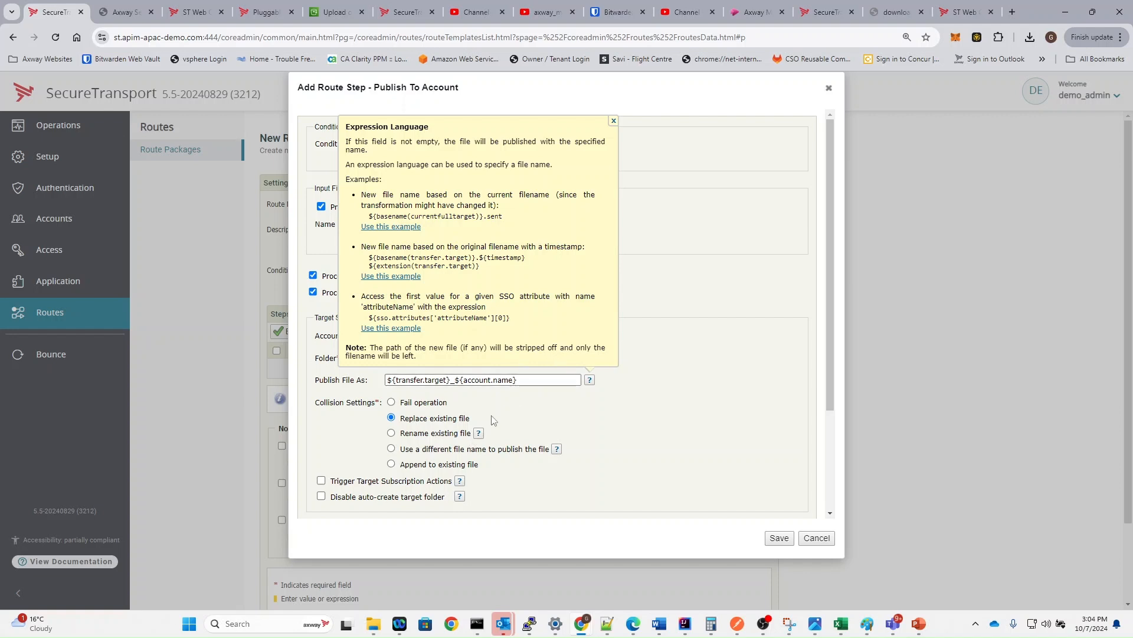
pyautogui.scroll(-1, 435, 477)
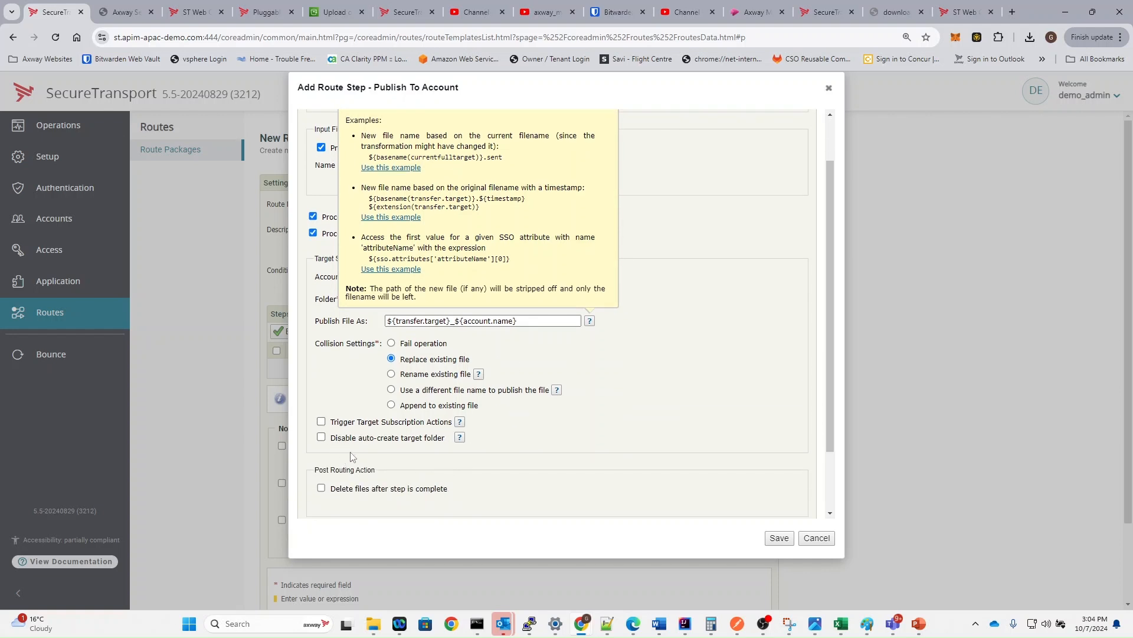
pyautogui.click(775, 537)
# - Notify the contact's e-mail on triggering via RoutingTriggeredNotification.xhtml and save the error route
pyautogui.scroll(-2, 601, 421)
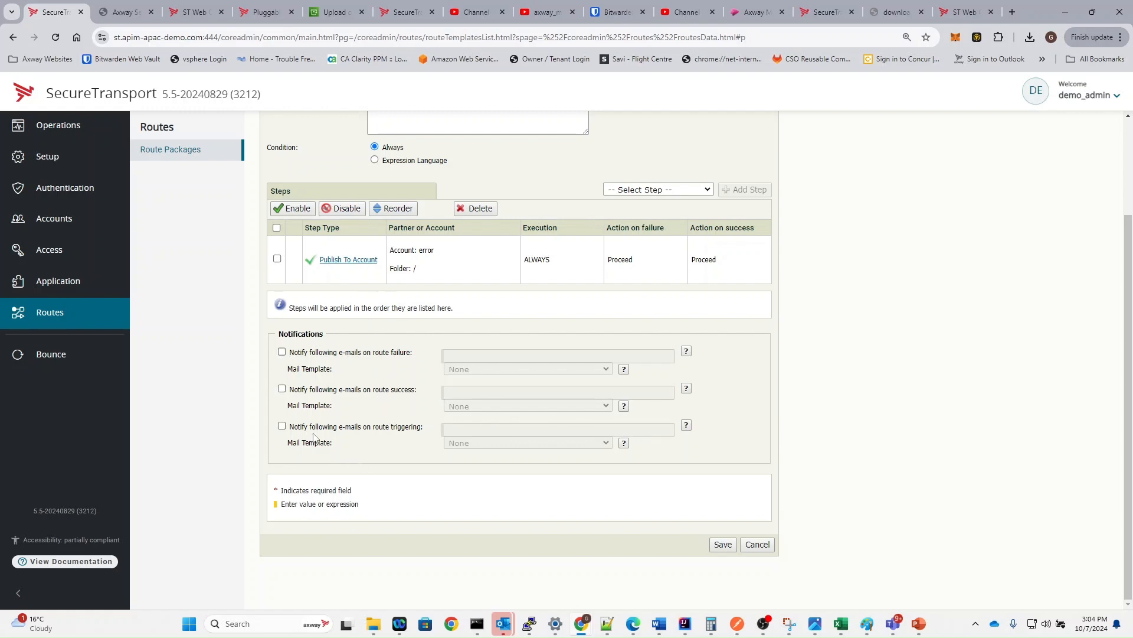
pyautogui.click(281, 426)
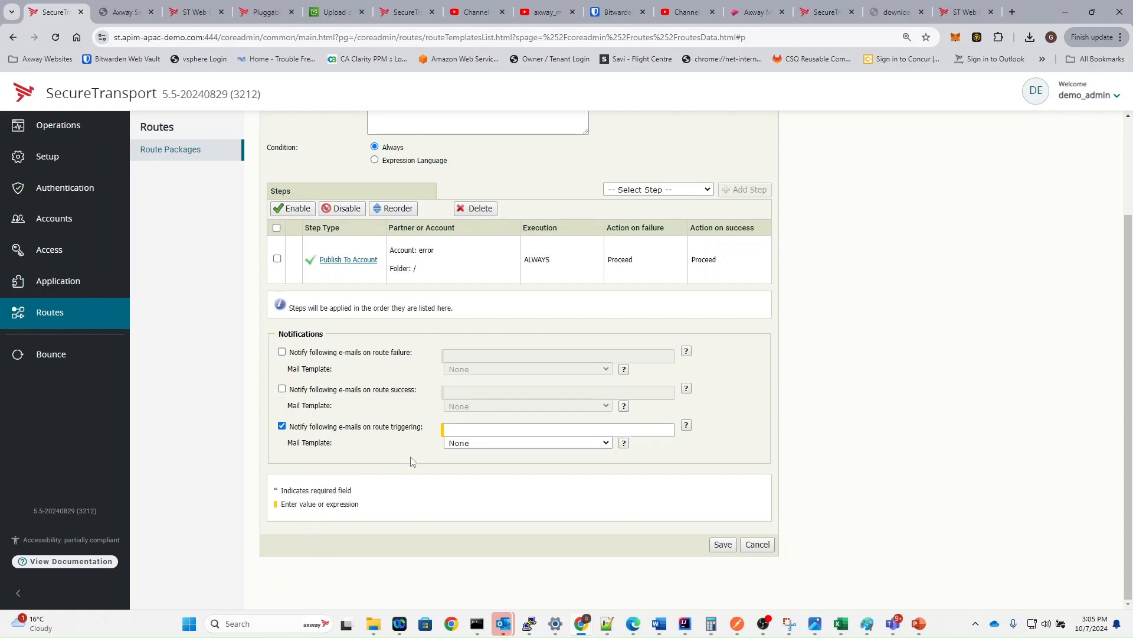
pyautogui.click(473, 428)
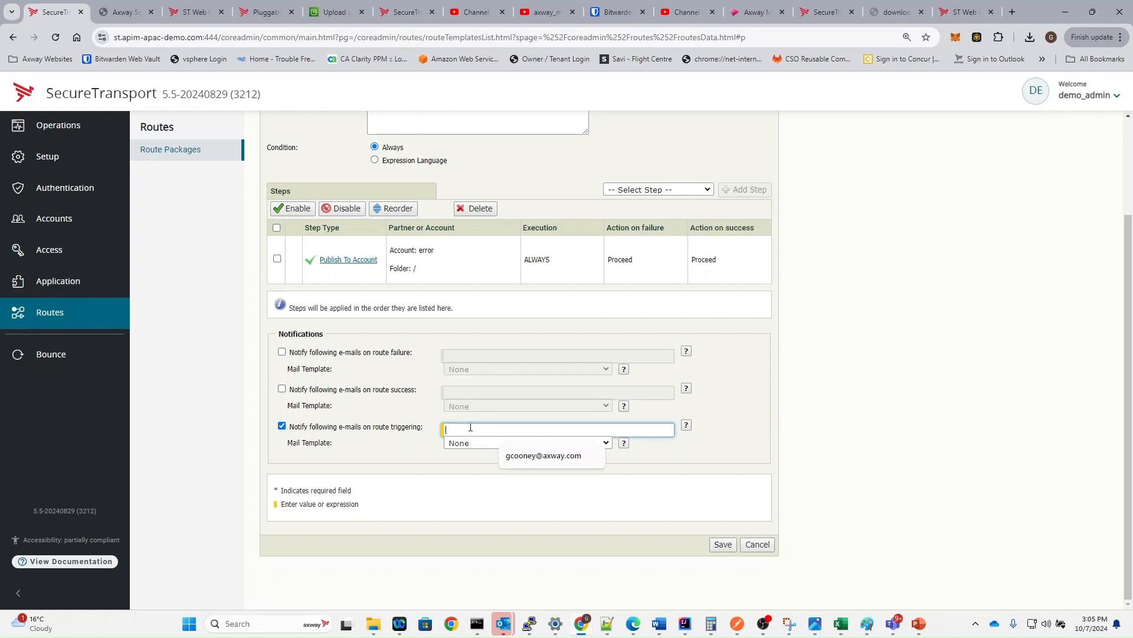
pyautogui.click(686, 425)
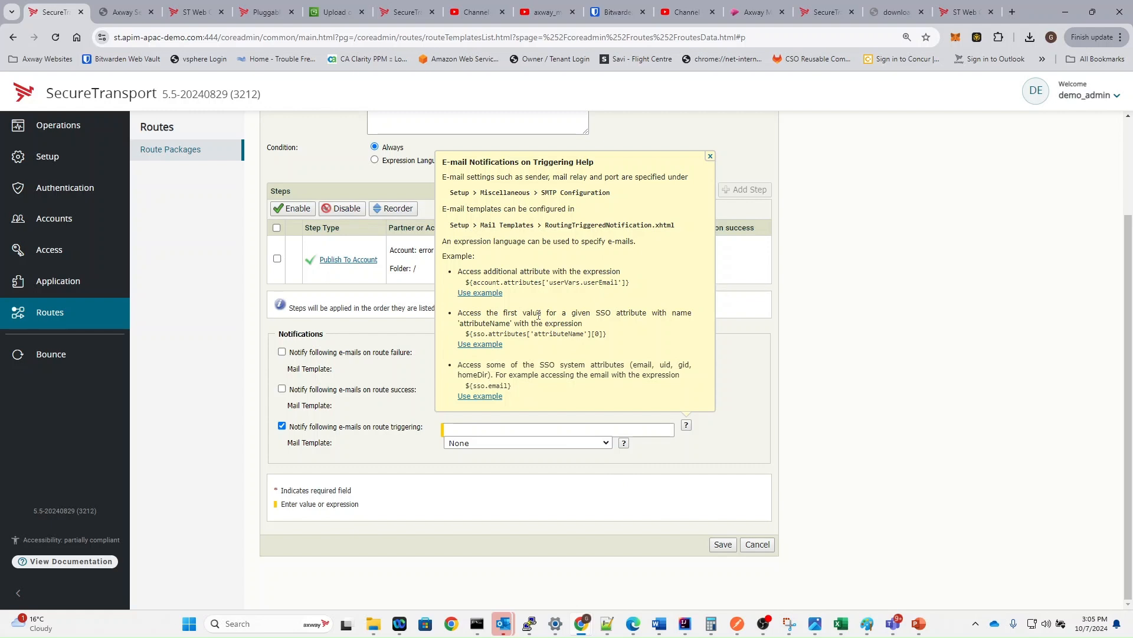
pyautogui.click(538, 432)
pyautogui.click(531, 455)
pyautogui.click(498, 444)
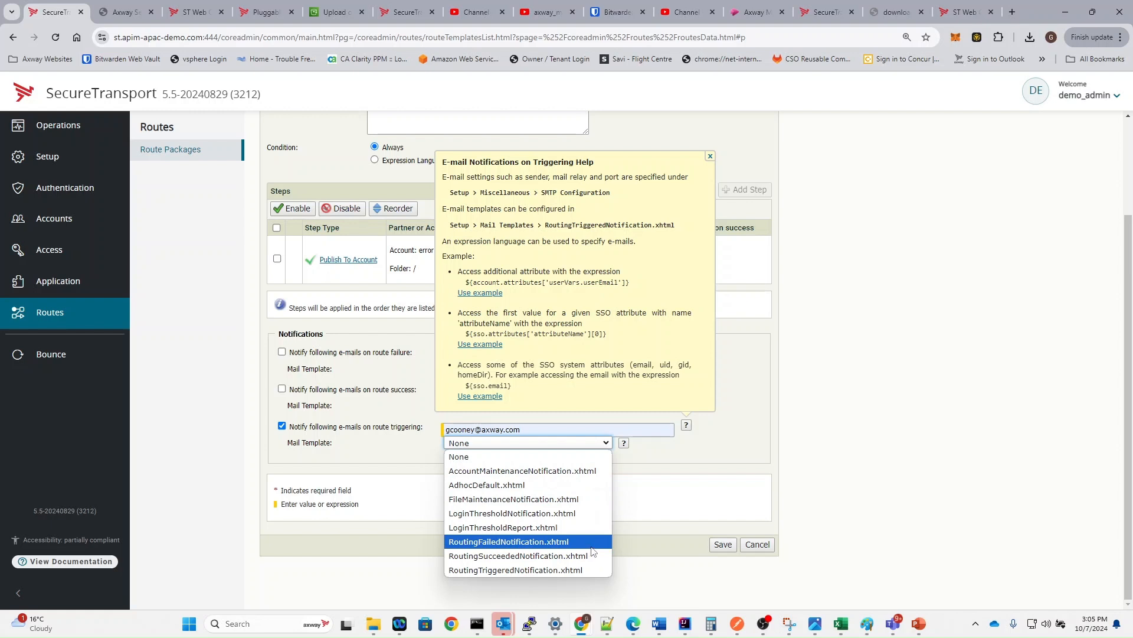
pyautogui.click(579, 570)
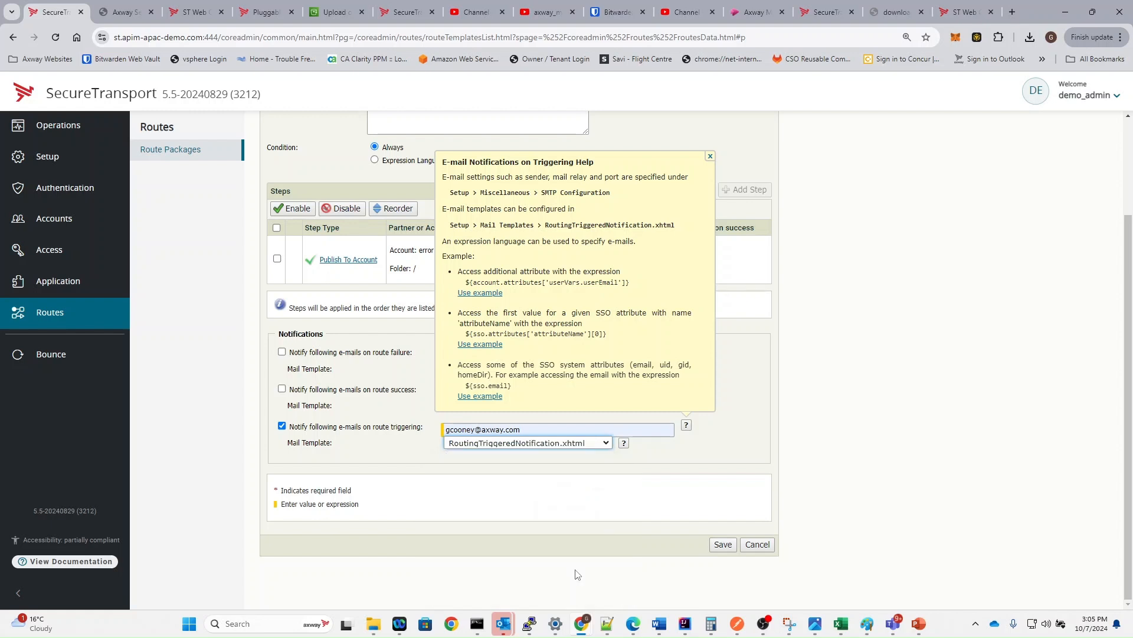
pyautogui.click(723, 546)
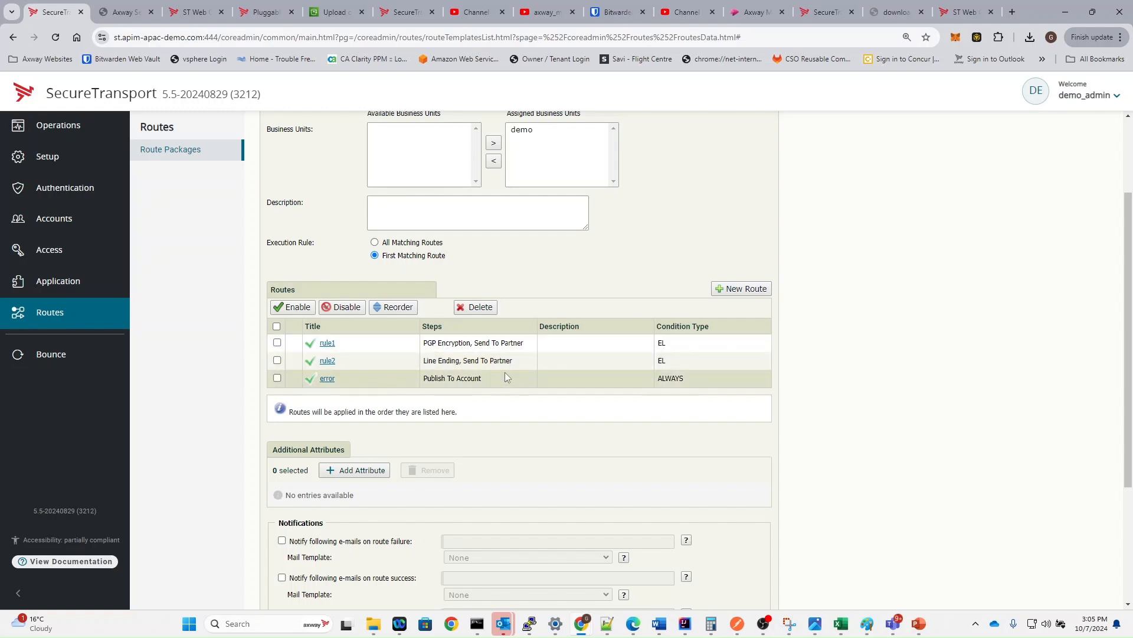
# - Save the conditional_route package with rule1, rule2 and error routes, then return to User Accounts
pyautogui.scroll(-3, 508, 380)
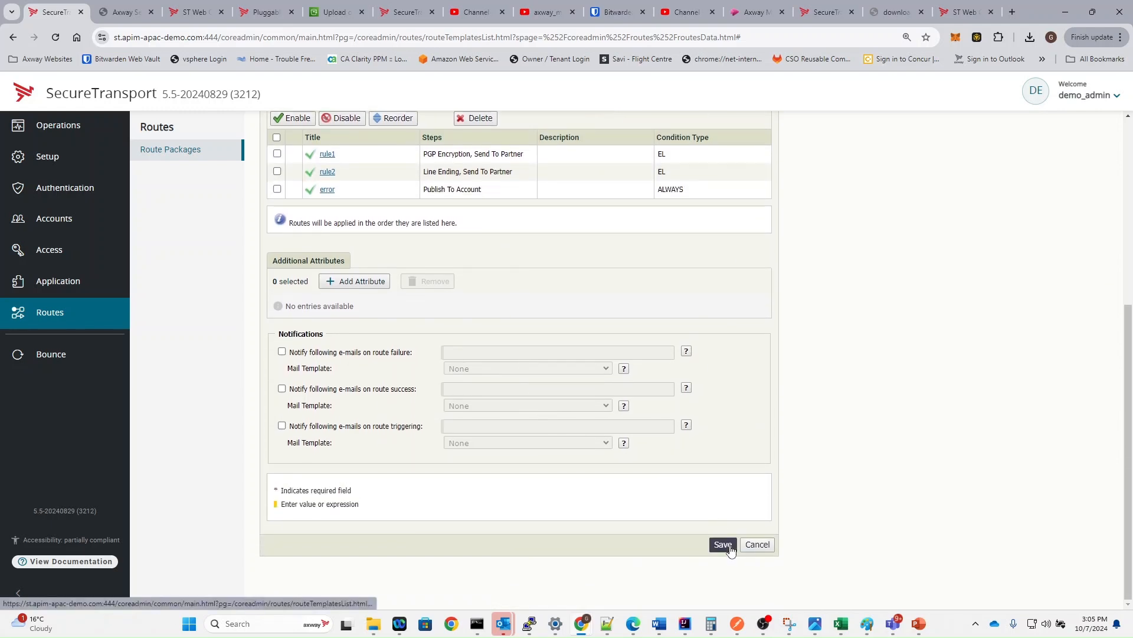
pyautogui.click(730, 548)
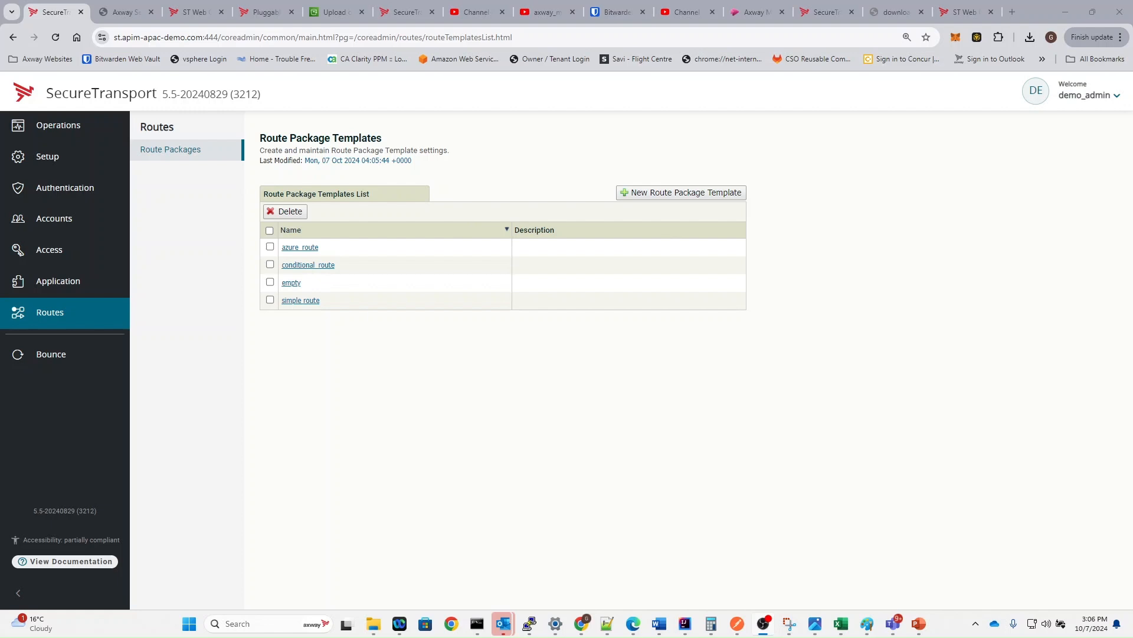
pyautogui.click(77, 220)
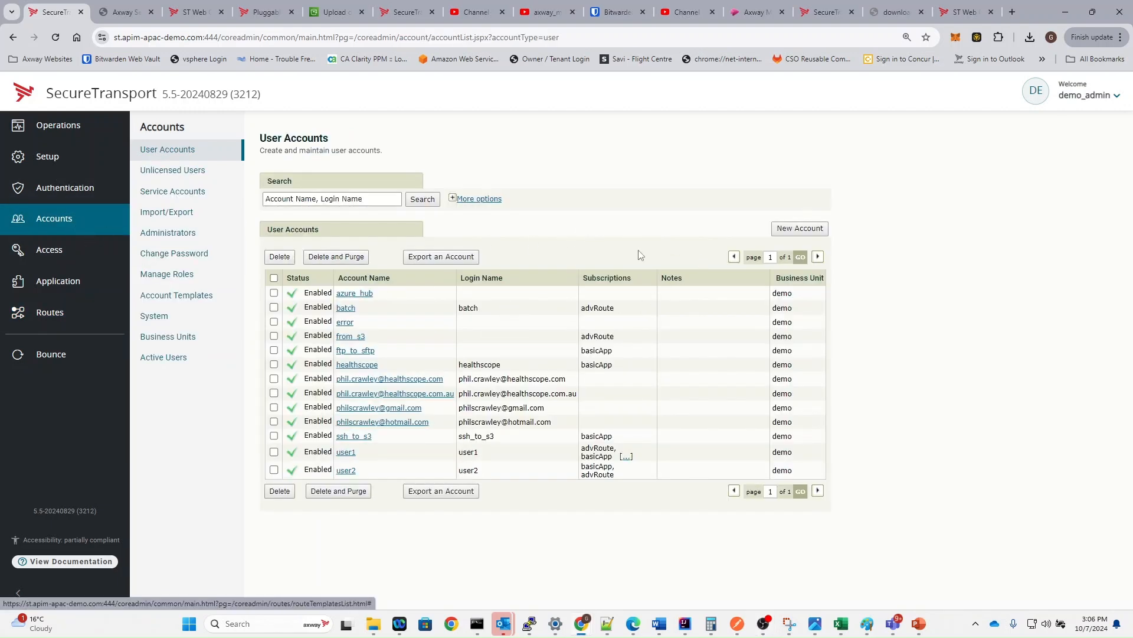
# - Start a new user account named conditional with UID 6000 and GID 6000
pyautogui.click(800, 229)
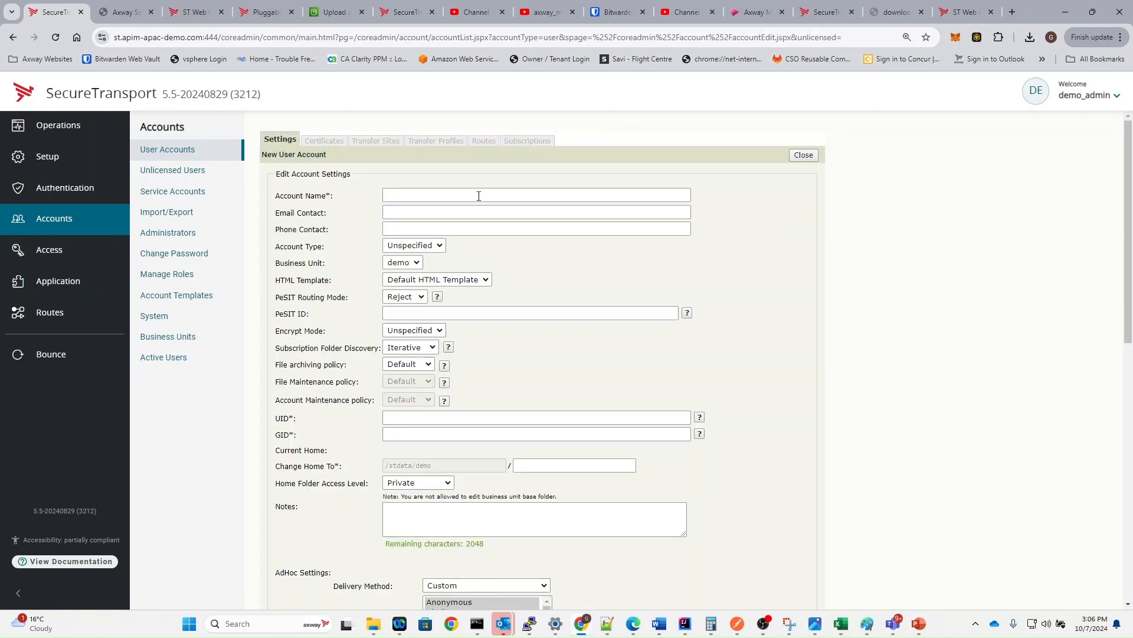
pyautogui.click(475, 195)
pyautogui.write('co')
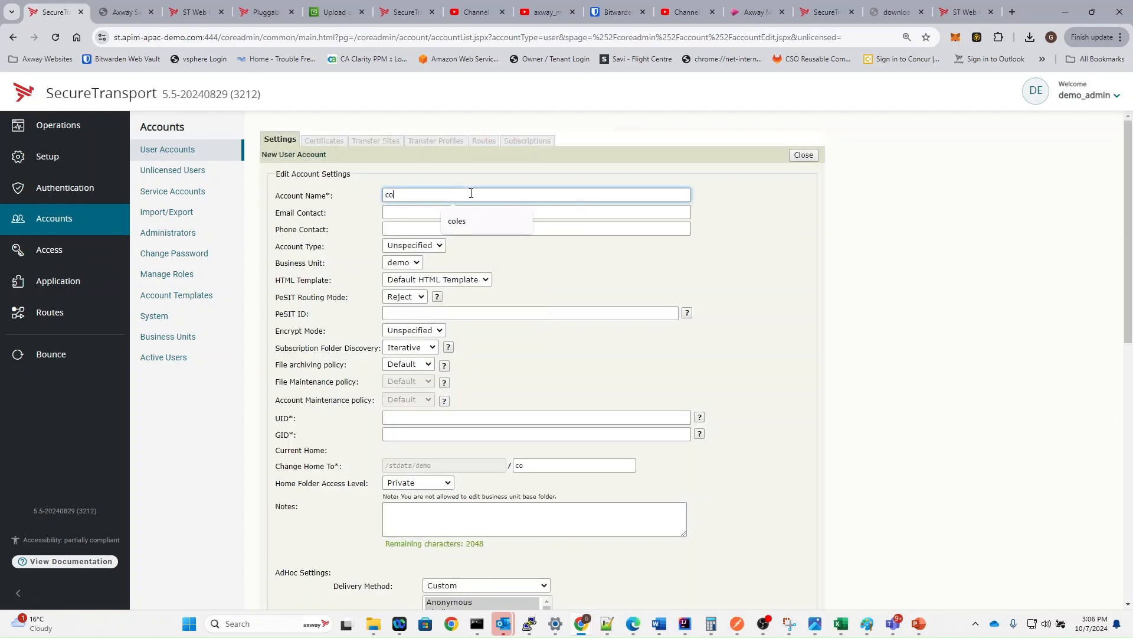
pyautogui.write('nditional')
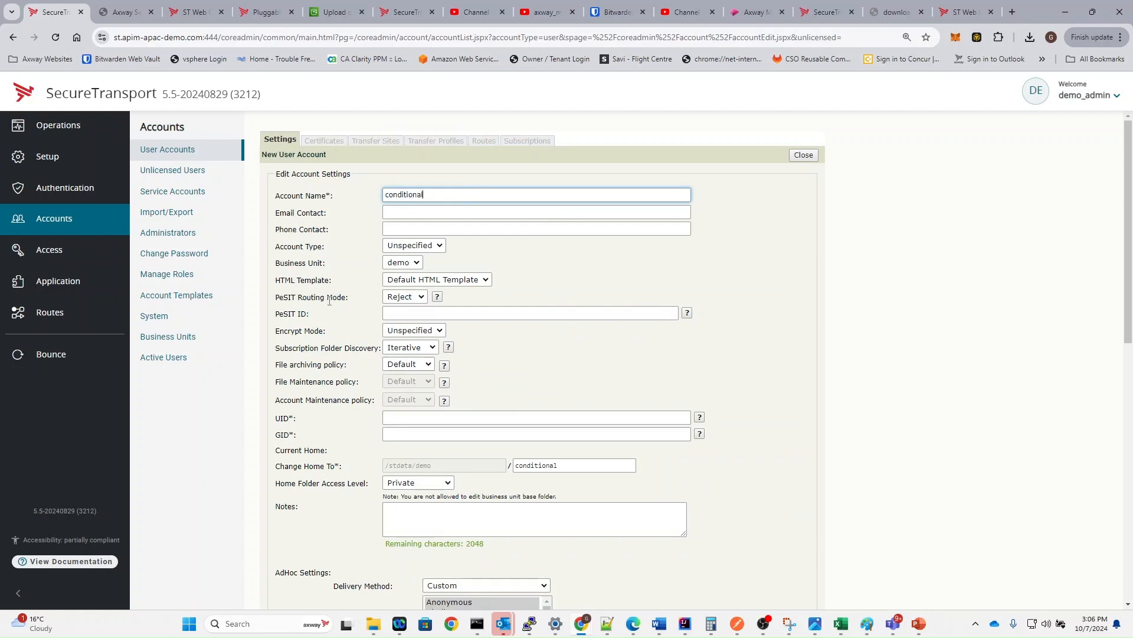
pyautogui.click(413, 417)
pyautogui.click(456, 464)
pyautogui.click(443, 435)
pyautogui.click(464, 483)
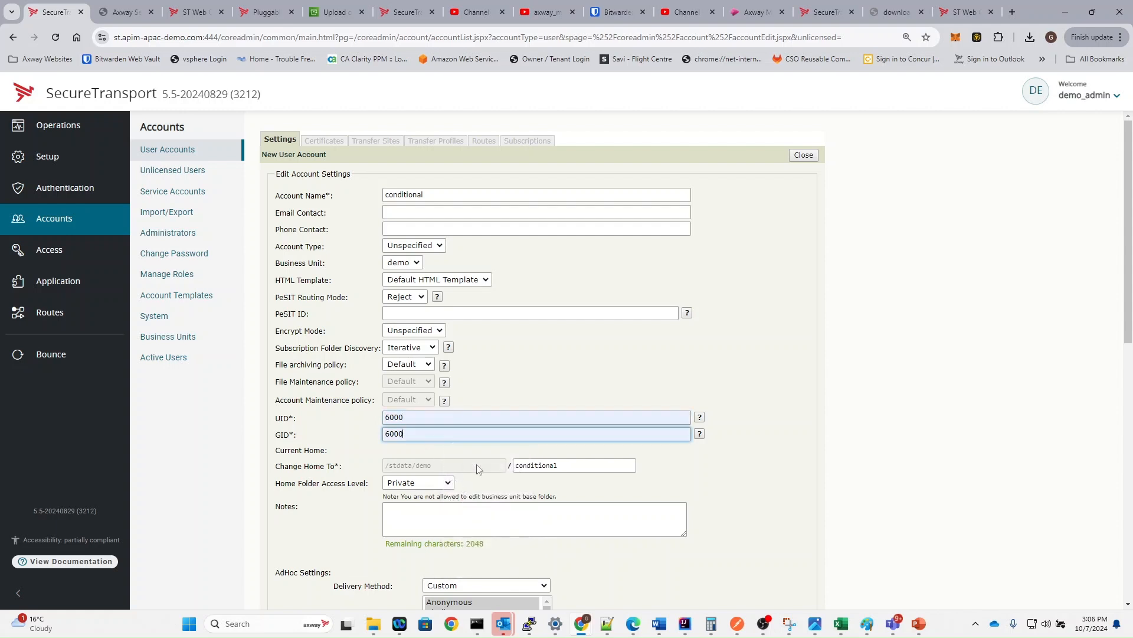
# - Enter the account password twice and save the conditional account
pyautogui.scroll(-7, 466, 481)
pyautogui.click(458, 503)
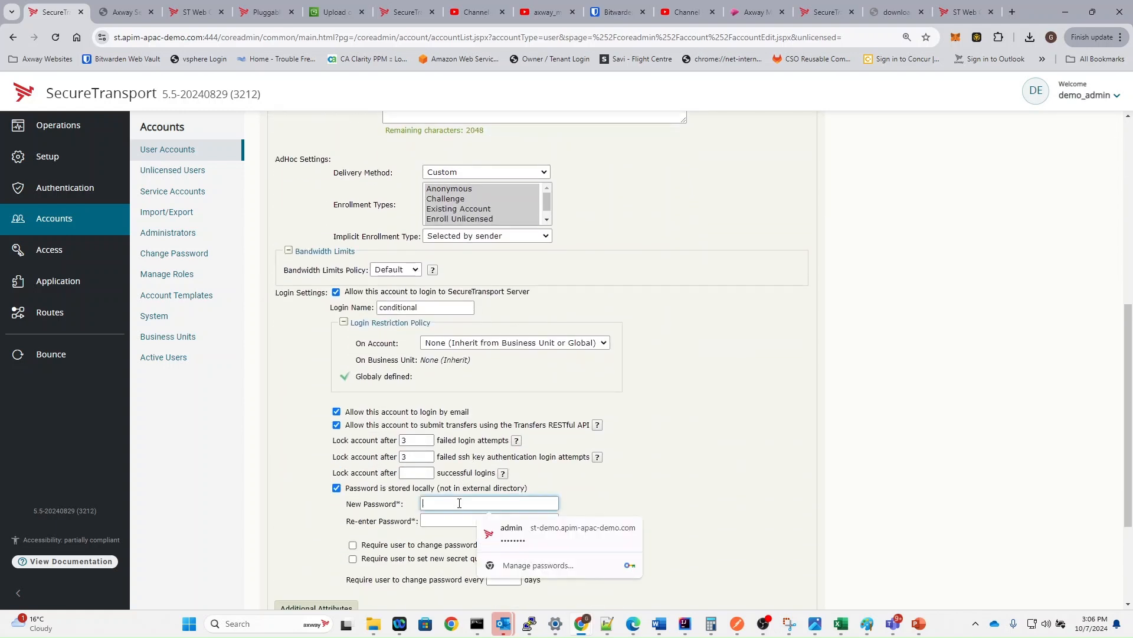
pyautogui.write('•••')
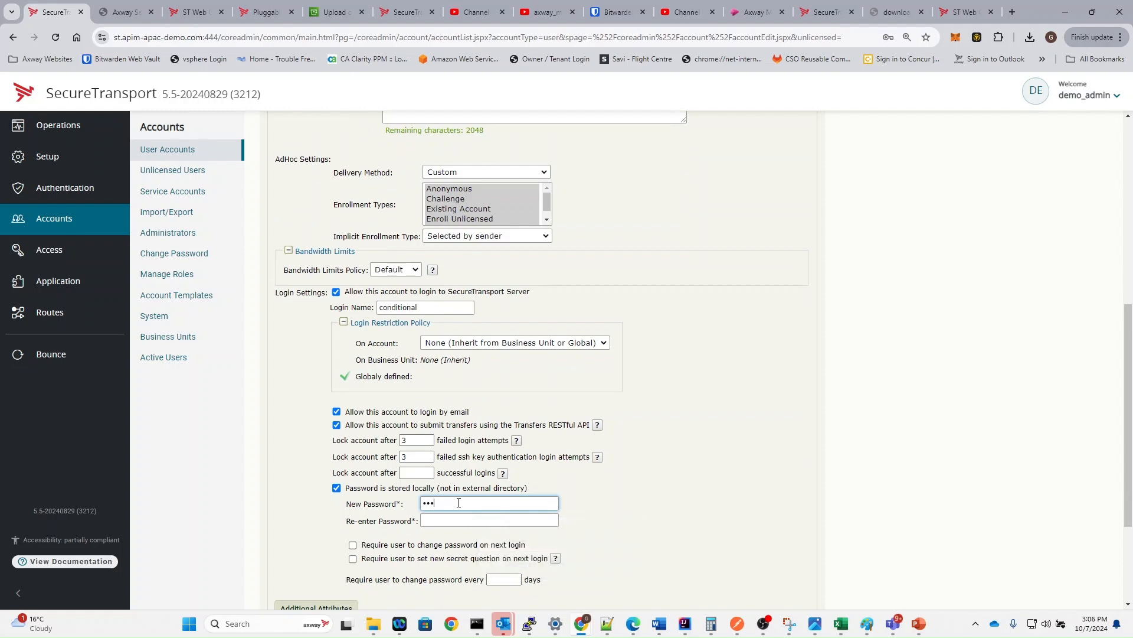
pyautogui.write('•')
pyautogui.press('Tab')
pyautogui.write('•••')
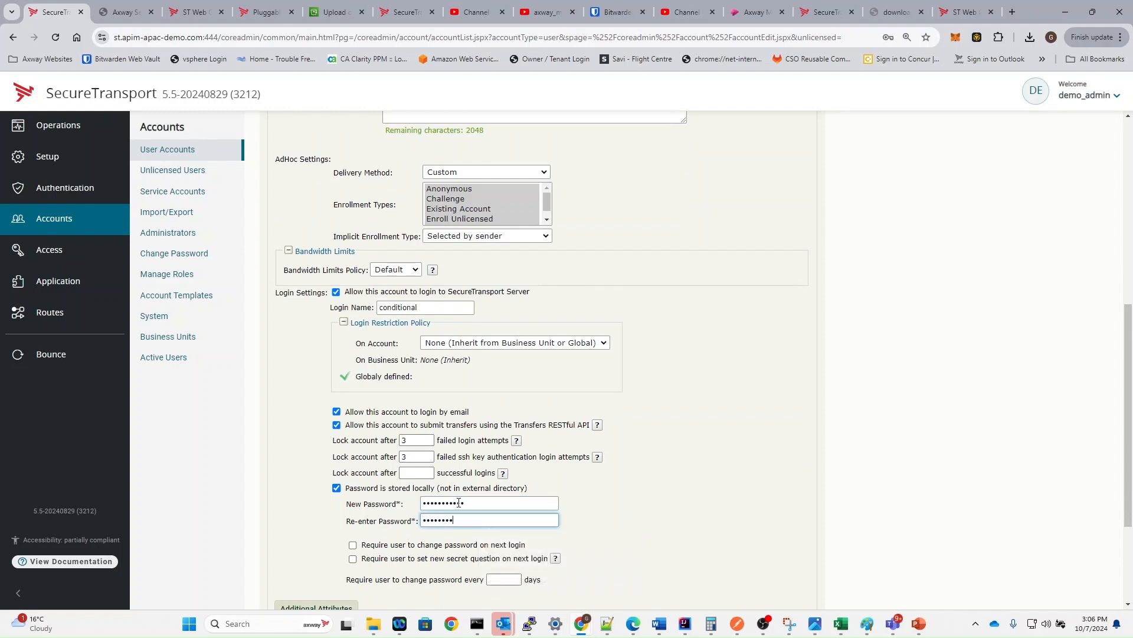
pyautogui.scroll(-3, 460, 519)
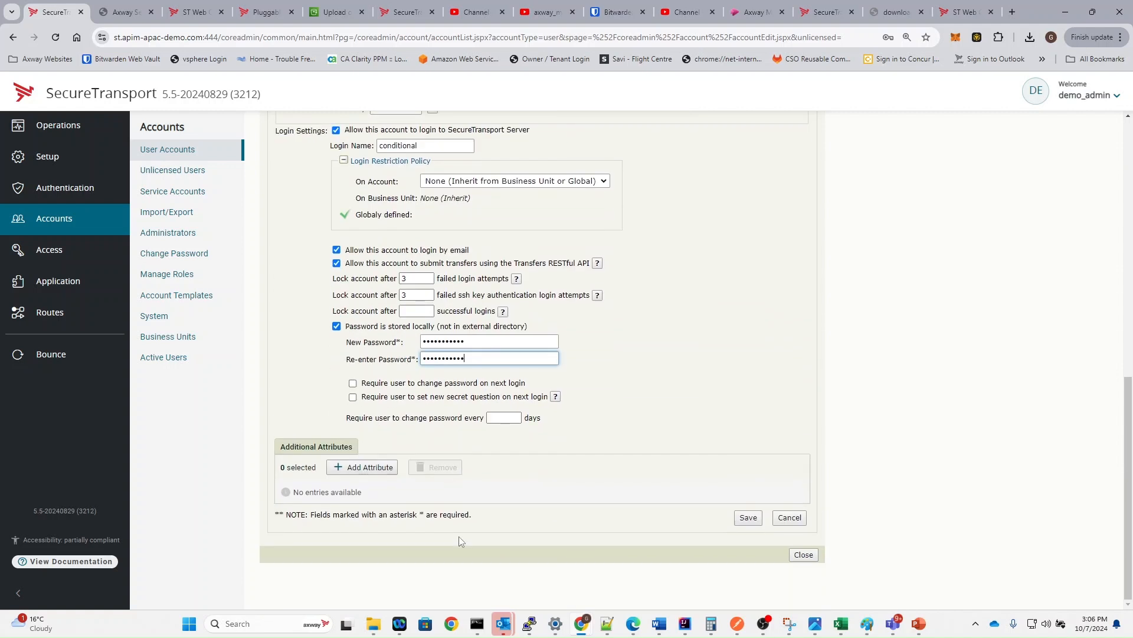
pyautogui.scroll(2, 455, 528)
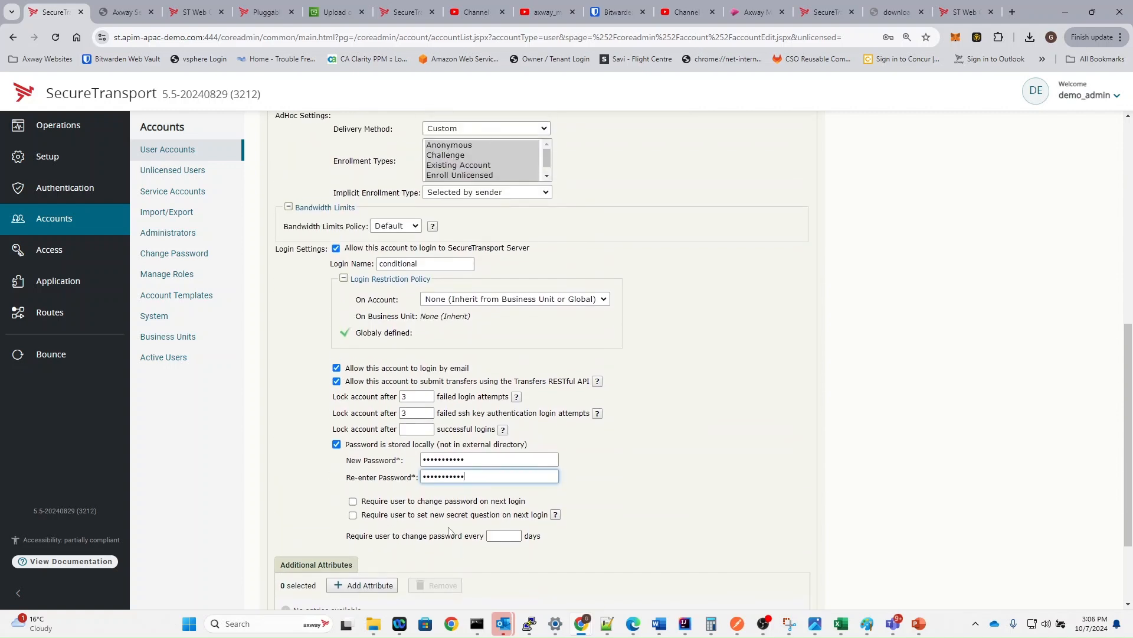
pyautogui.scroll(1, 458, 530)
pyautogui.scroll(-3, 582, 532)
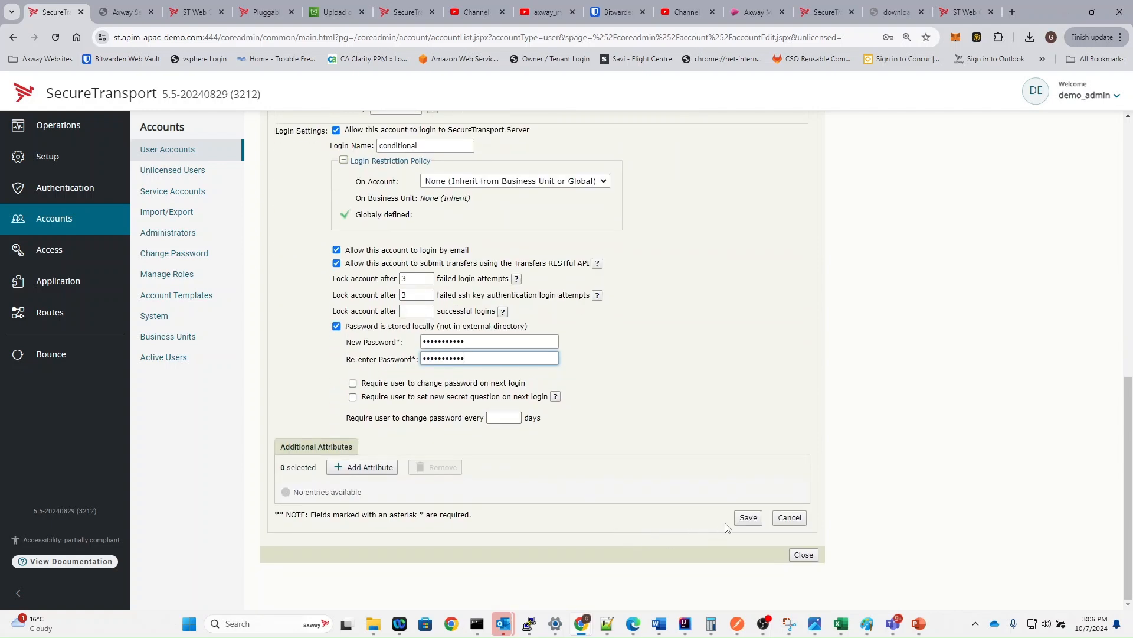
pyautogui.click(747, 518)
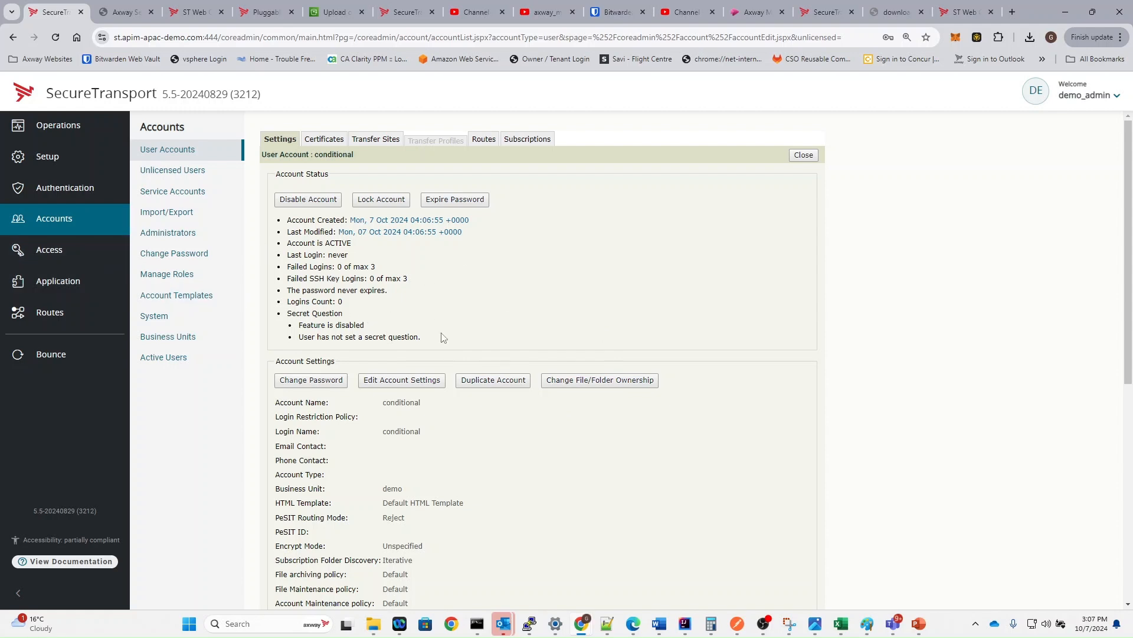
# - Assign the conditional_route template to the account's route packages
pyautogui.click(484, 139)
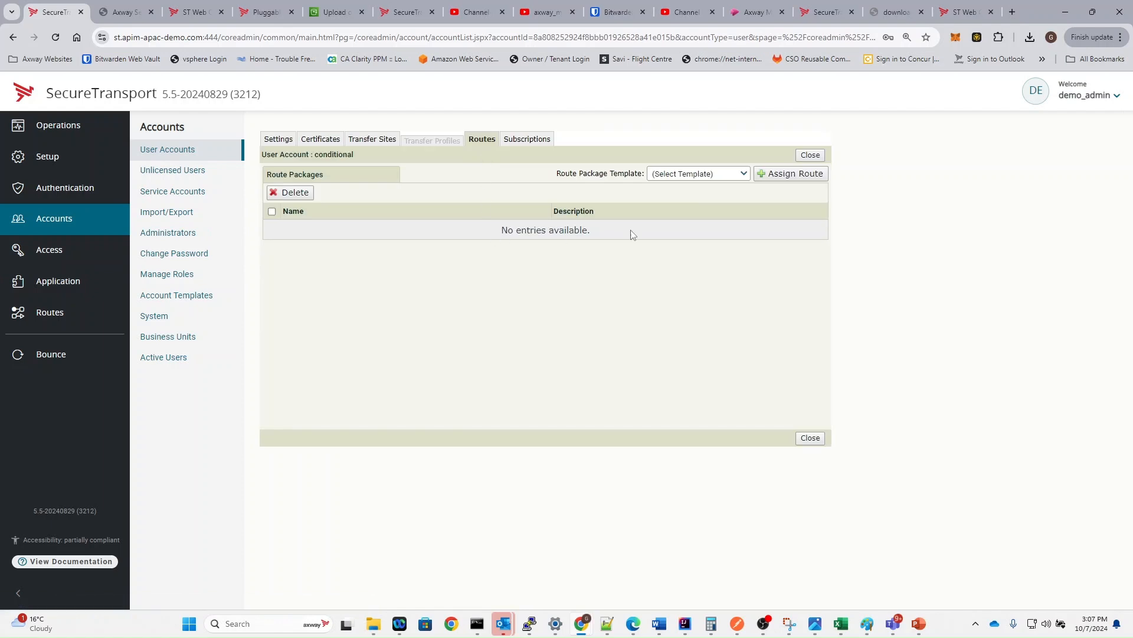
pyautogui.click(688, 174)
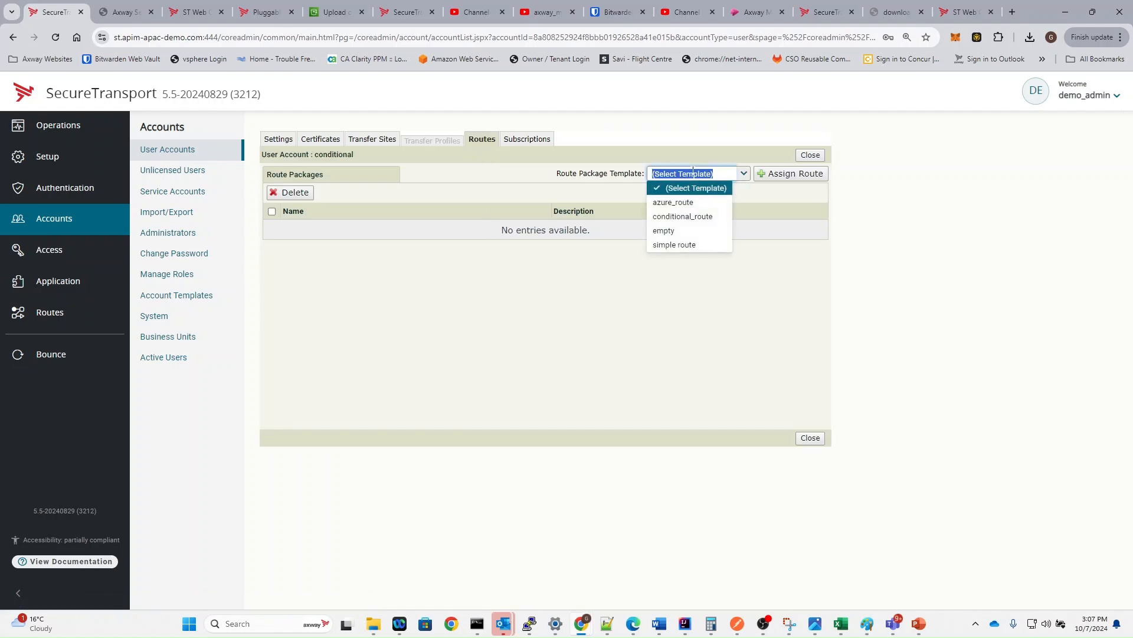
pyautogui.click(684, 216)
pyautogui.click(786, 174)
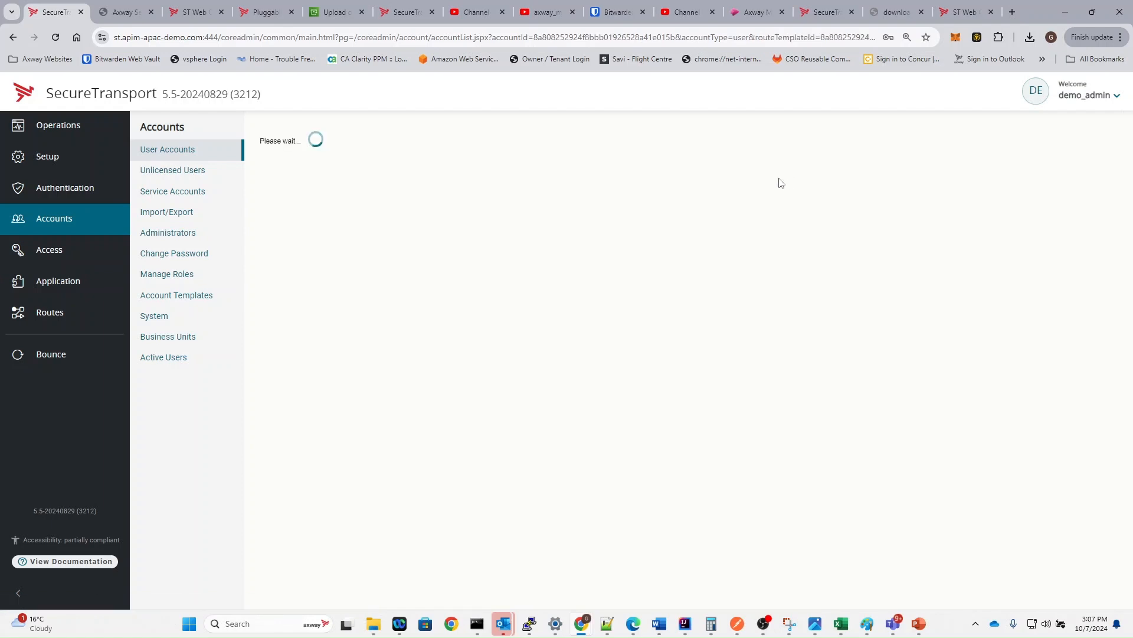
# - Name the new route package 'conditional' and save it
pyautogui.moveTo(390, 472); pyautogui.dragTo(517, 523)
pyautogui.scroll(-9, 526, 352)
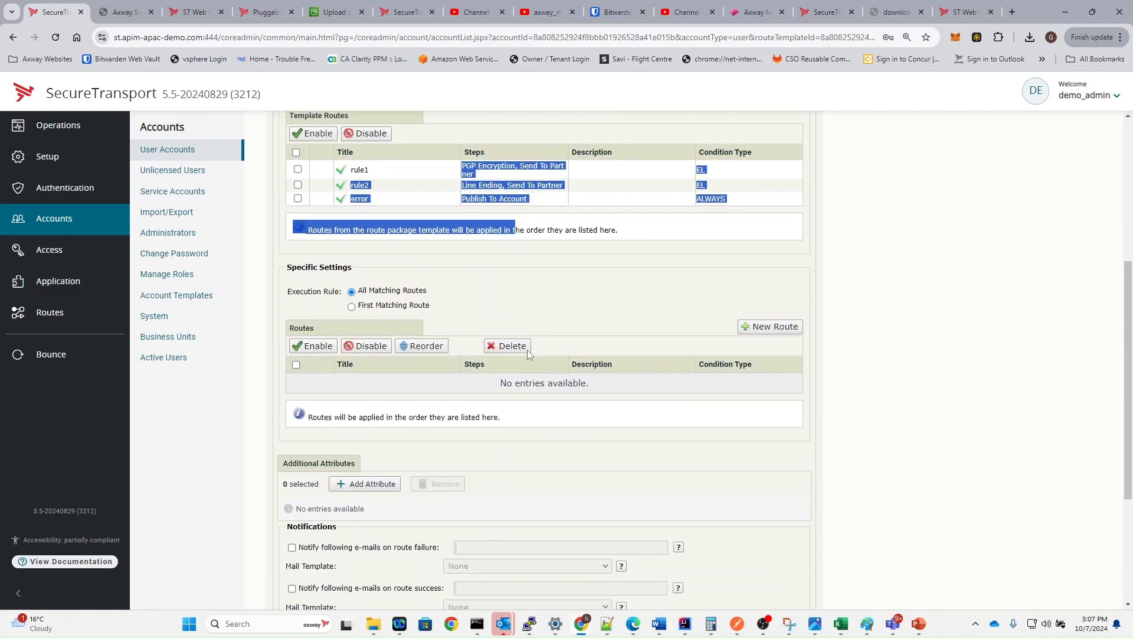
pyautogui.click(753, 541)
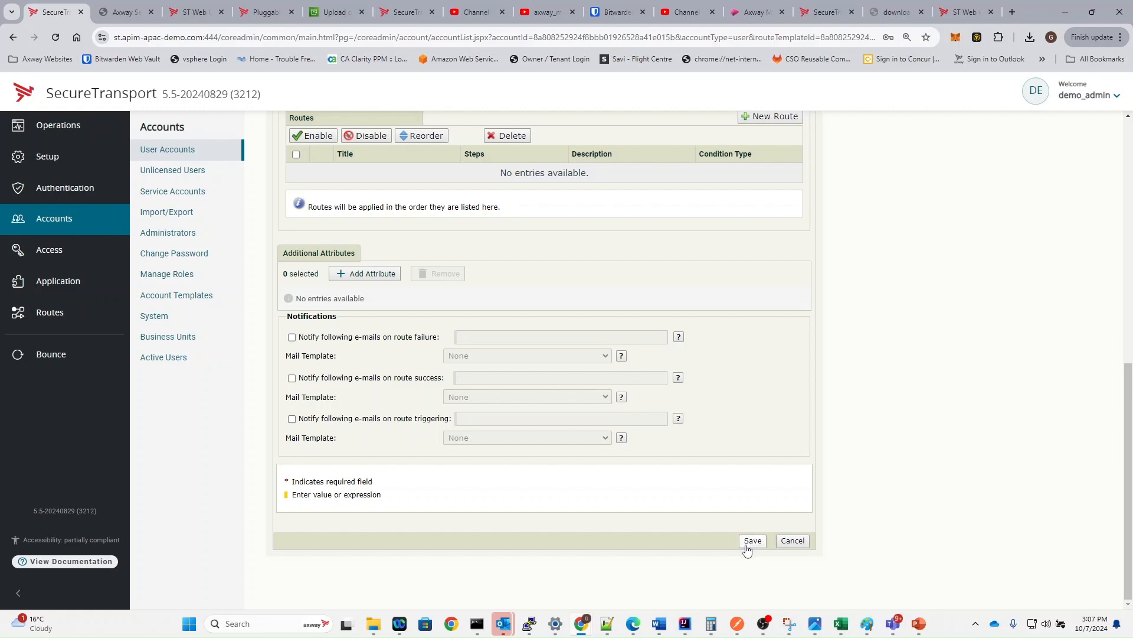
pyautogui.click(752, 541)
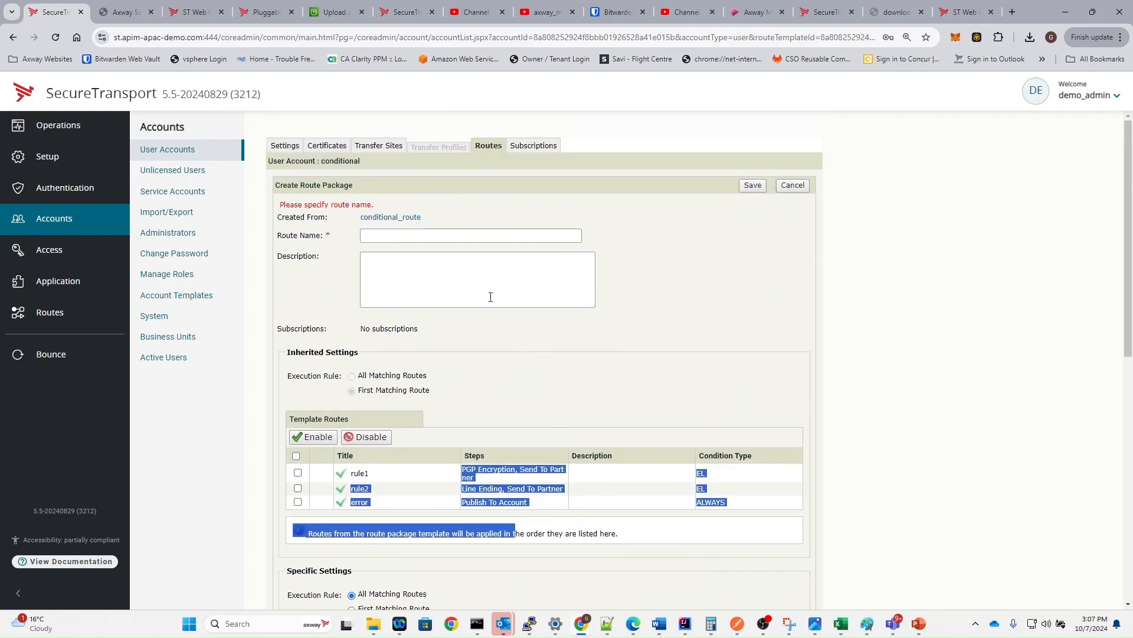
pyautogui.click(405, 237)
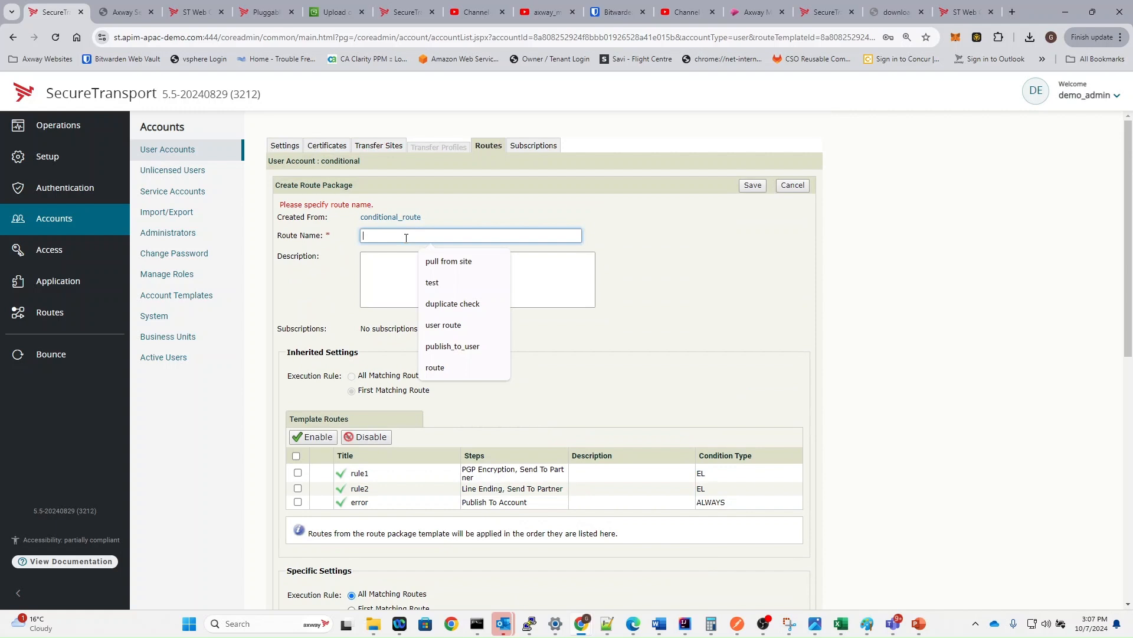
pyautogui.write('conditio')
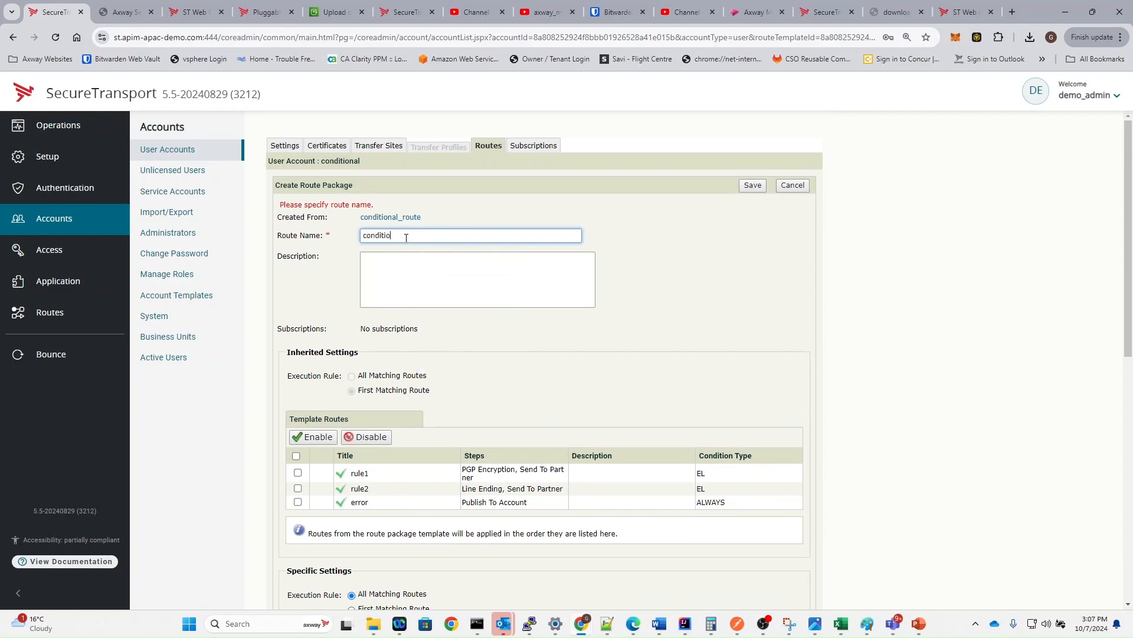
pyautogui.click(752, 185)
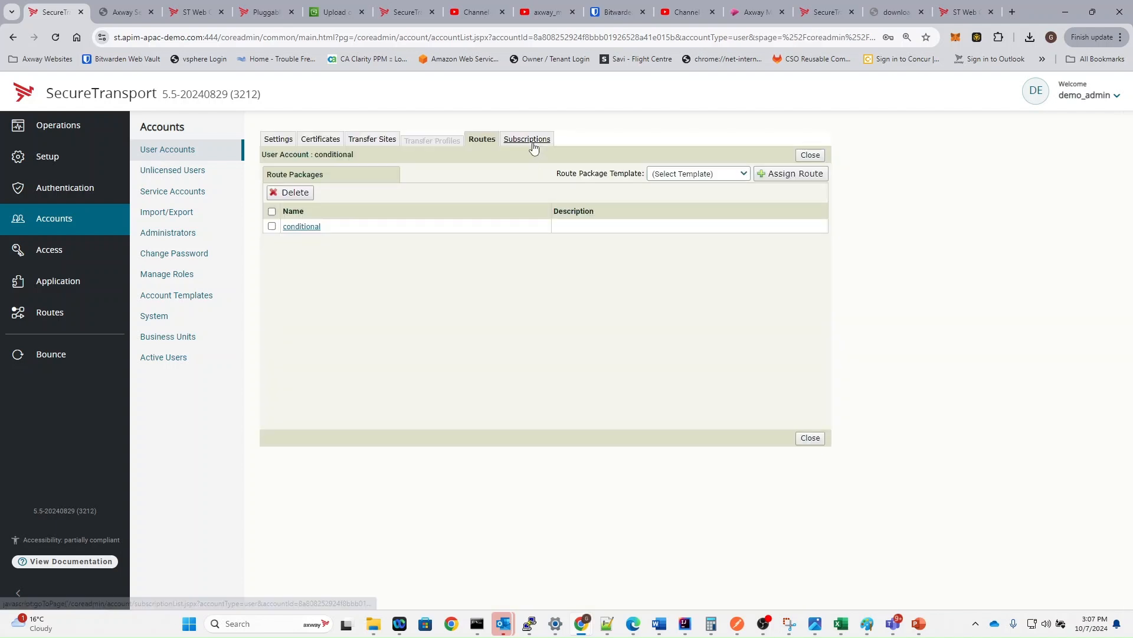
# - Start an advRoute subscription for the account with folder 'conditional'
pyautogui.click(531, 142)
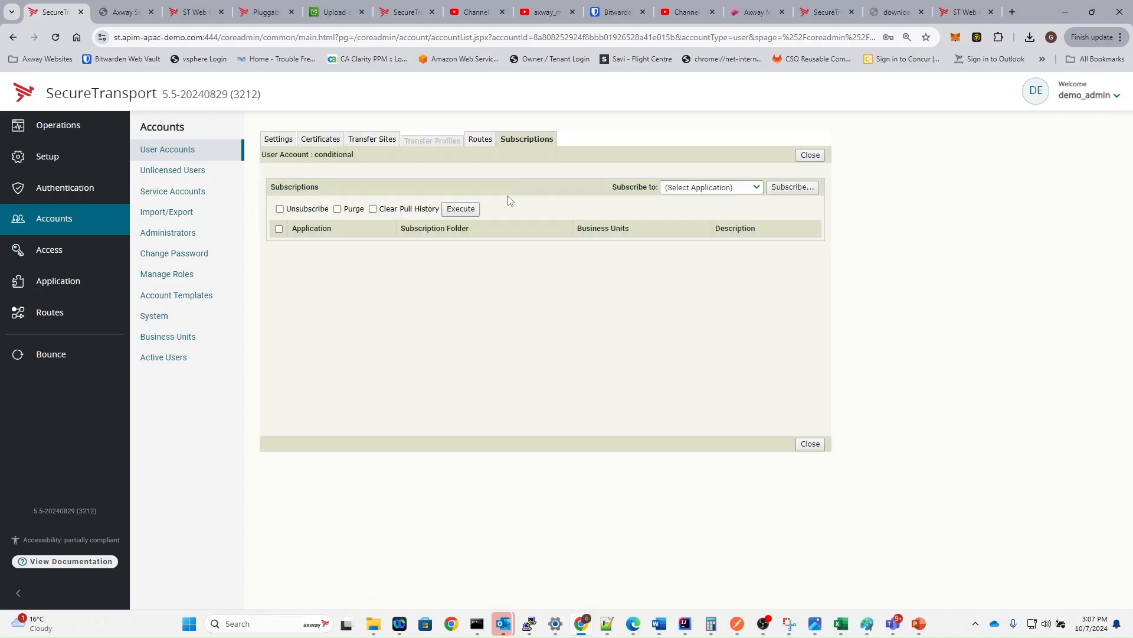
pyautogui.click(722, 185)
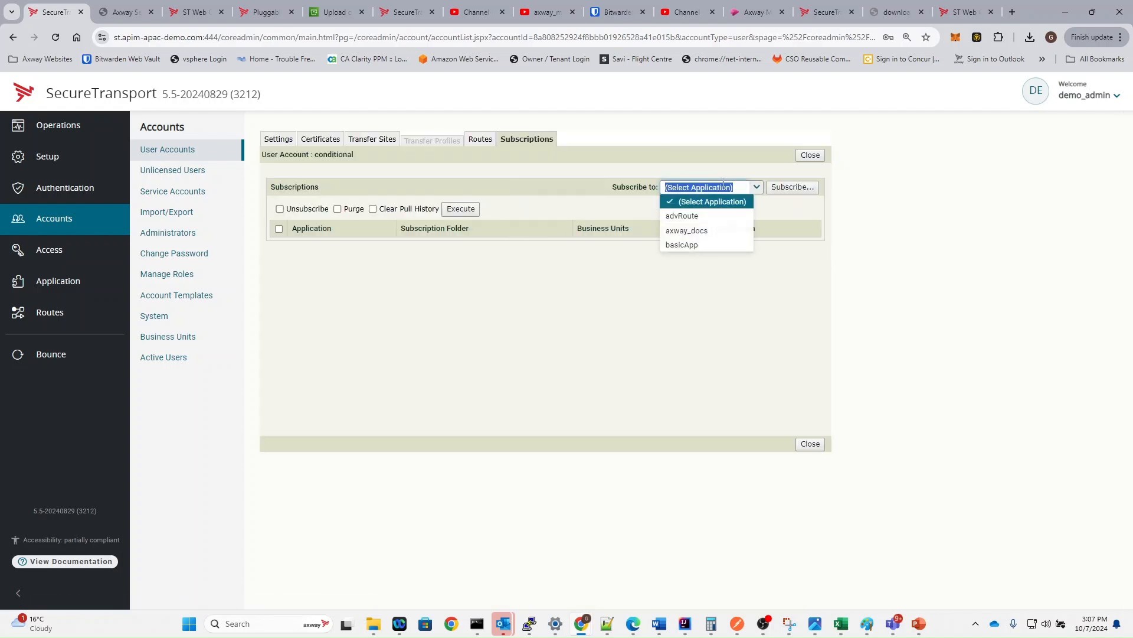
pyautogui.click(706, 217)
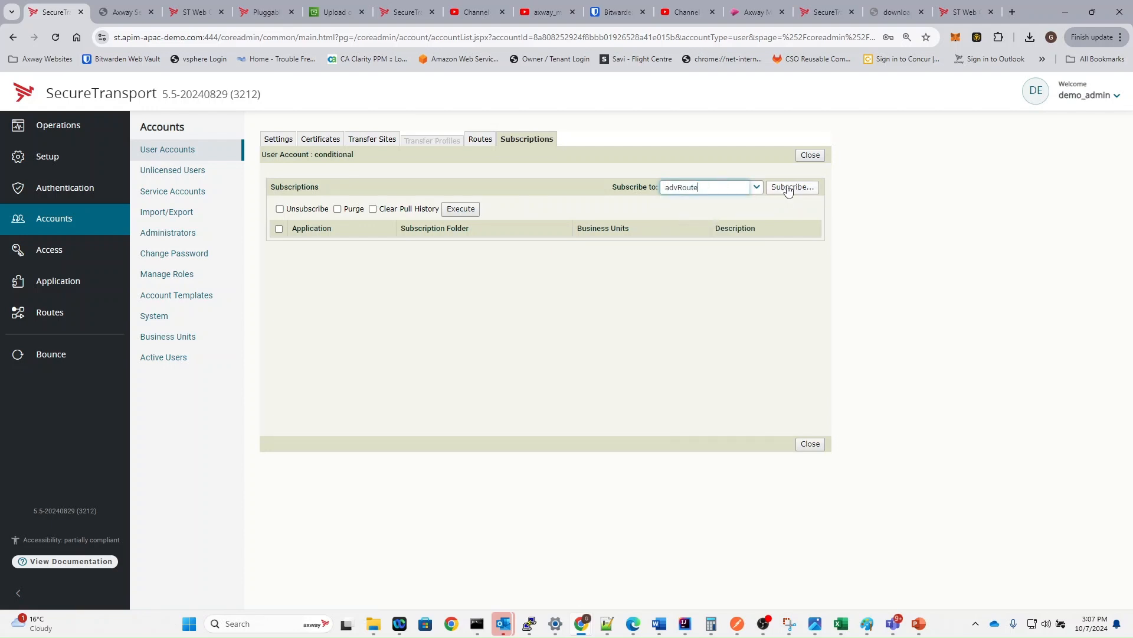
pyautogui.click(788, 188)
pyautogui.doubleClick(437, 230)
pyautogui.write('conditional')
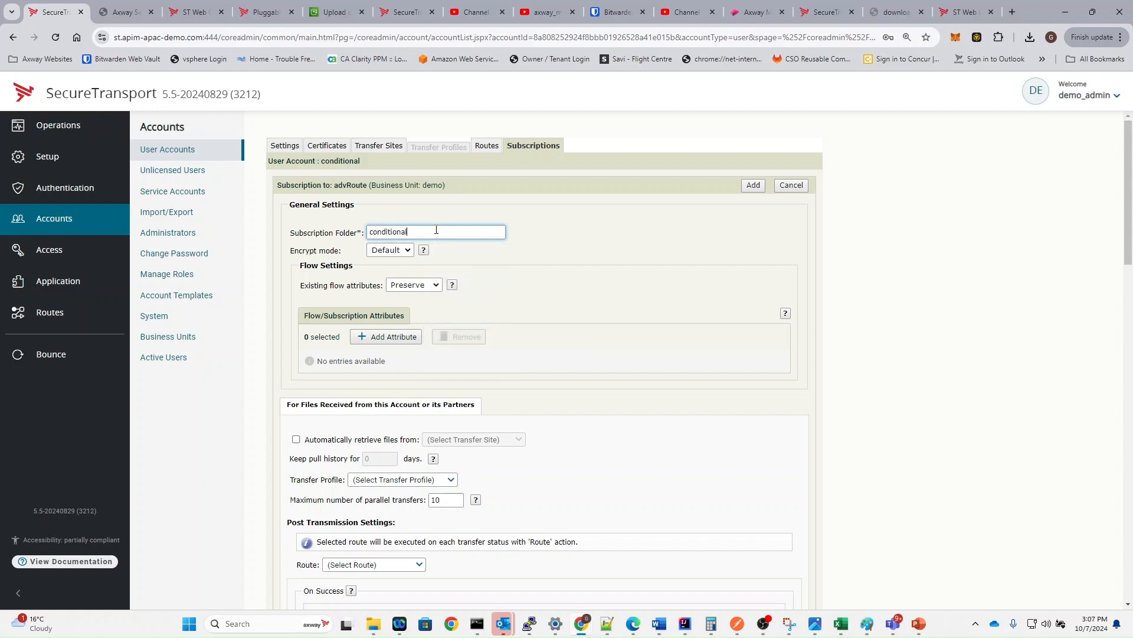
# - Use the conditional route package, delete files after successful routing, and add the subscription
pyautogui.scroll(-1, 285, 450)
pyautogui.click(364, 499)
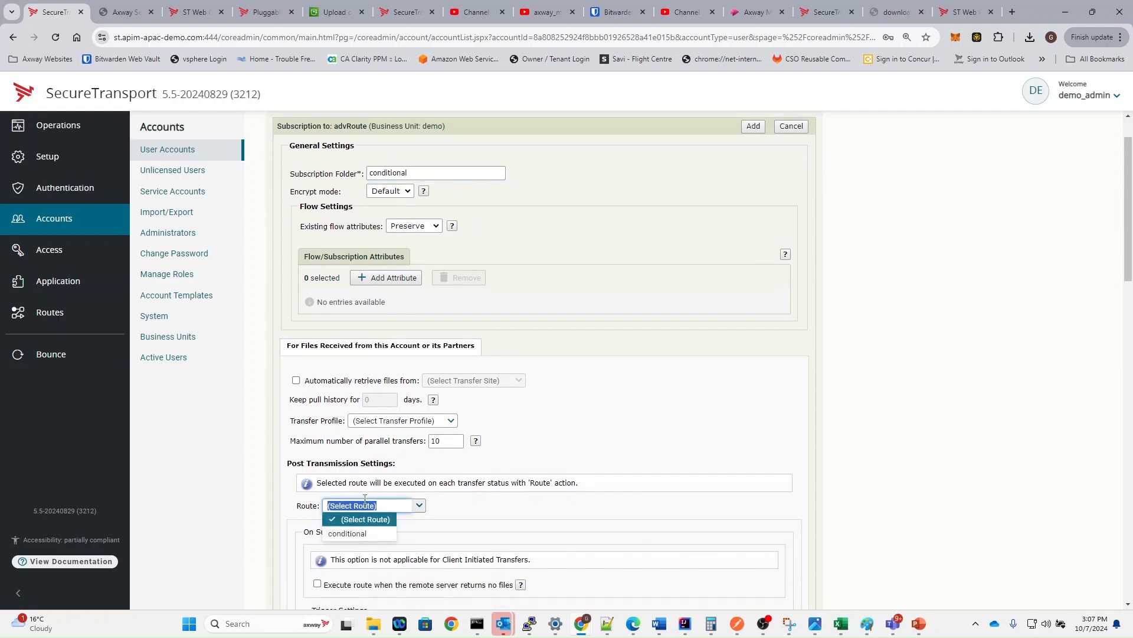
pyautogui.click(357, 534)
pyautogui.scroll(-9, 496, 509)
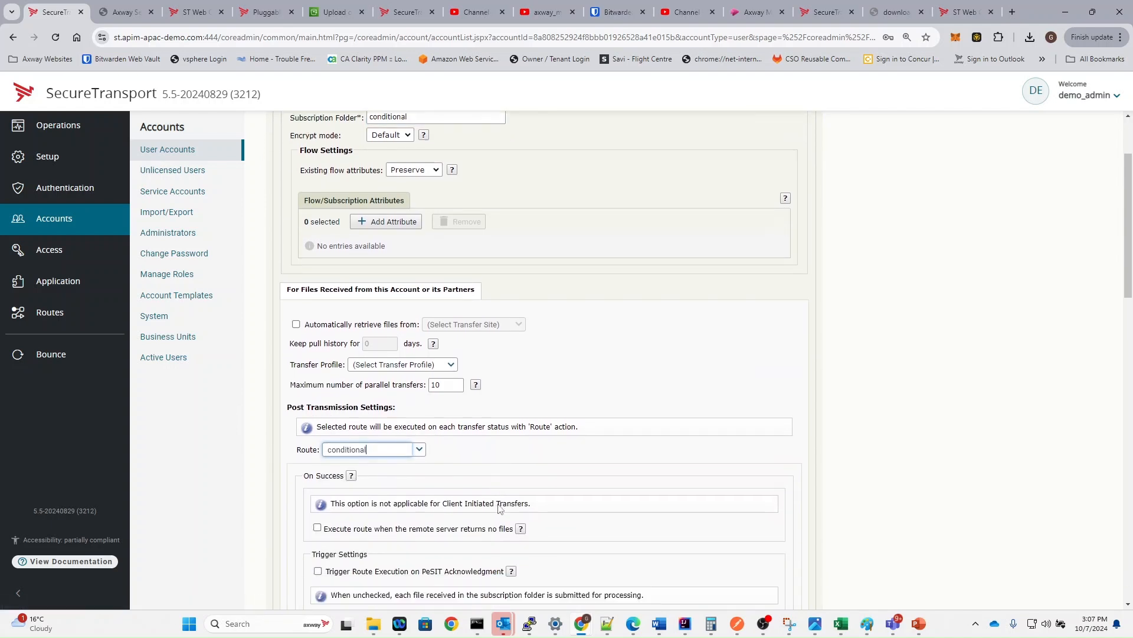
pyautogui.scroll(-10, 498, 509)
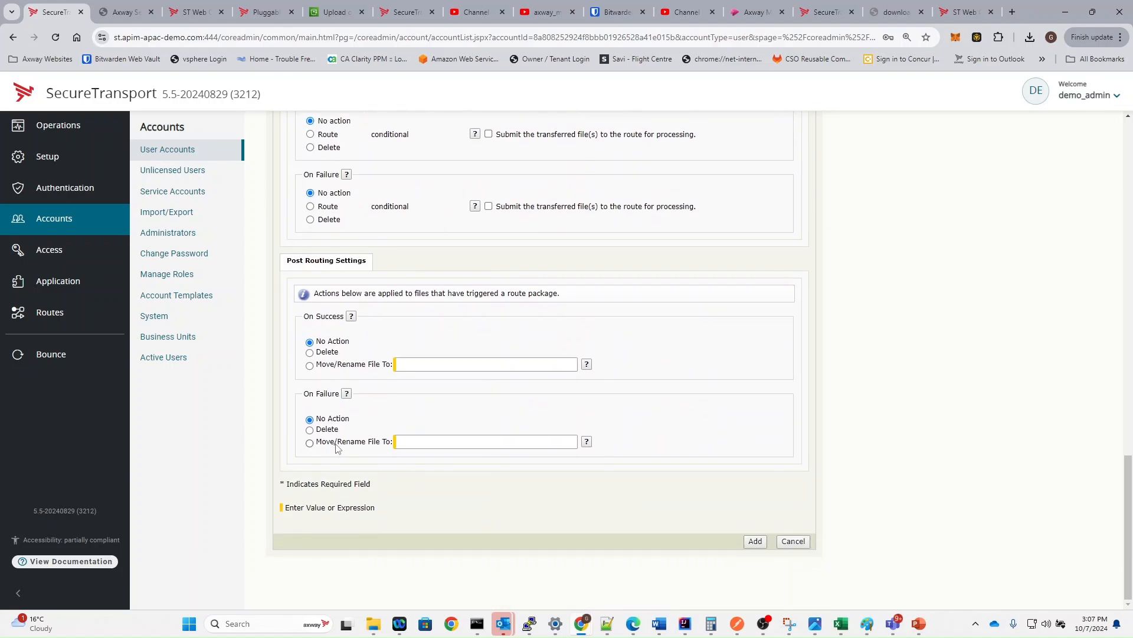
pyautogui.click(316, 352)
pyautogui.scroll(15, 512, 359)
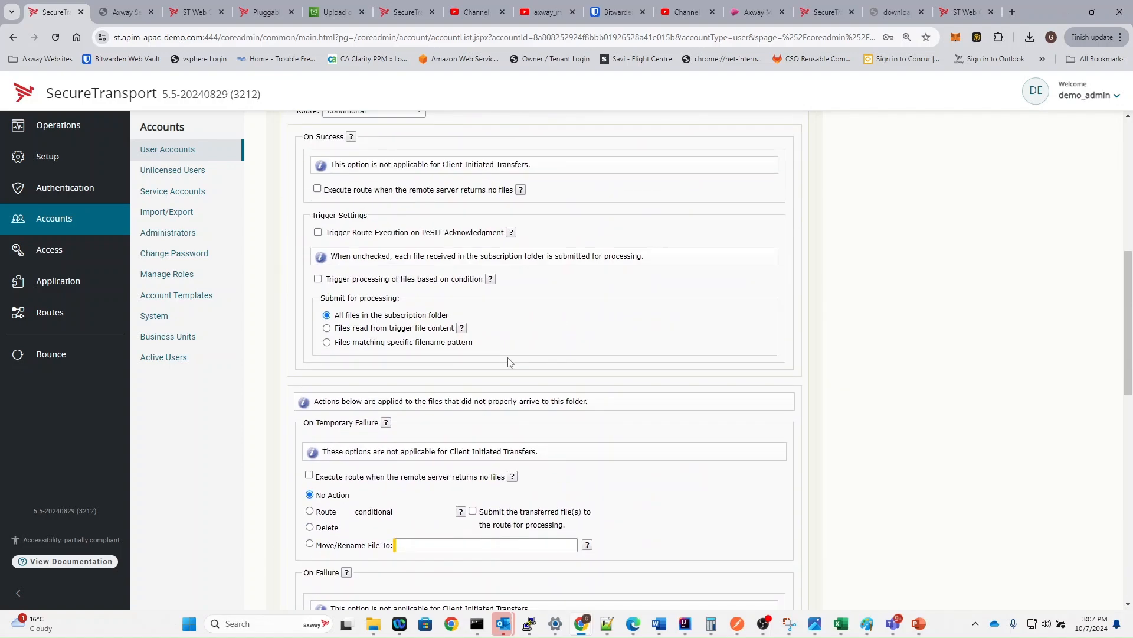
pyautogui.doubleClick(389, 232)
pyautogui.hotkey('ctrl', 'c')
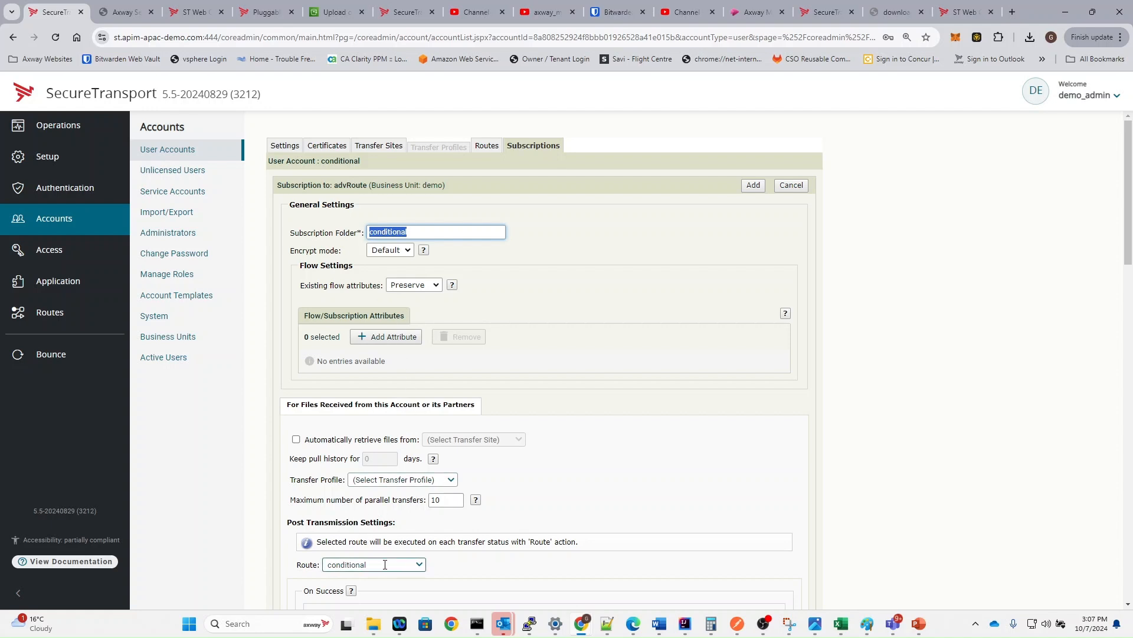
pyautogui.scroll(-1, 384, 558)
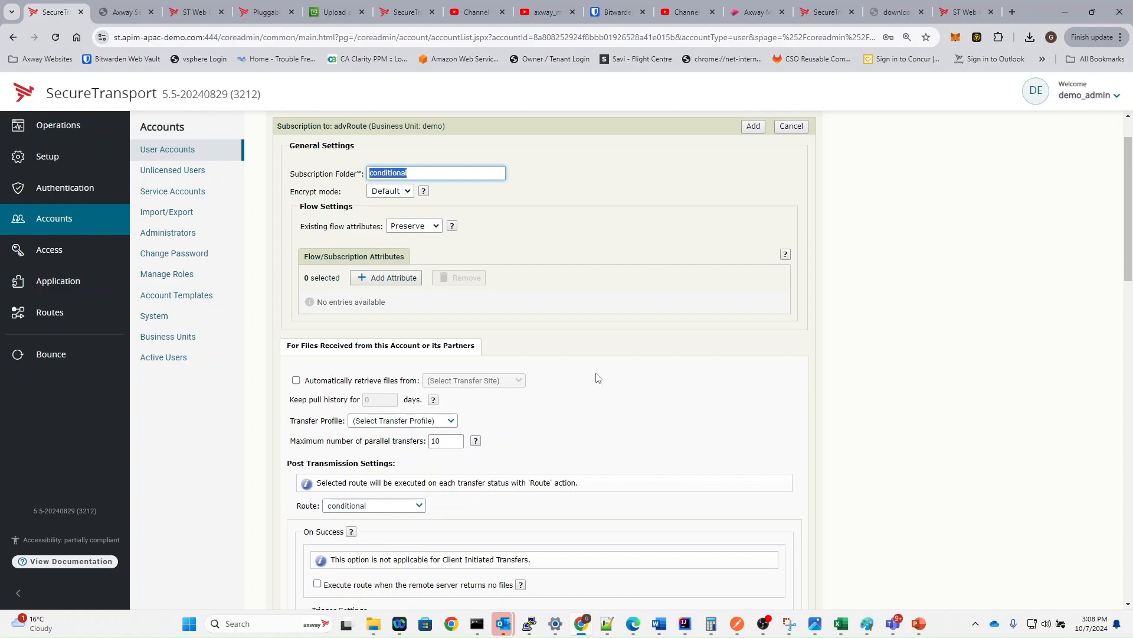
pyautogui.click(753, 127)
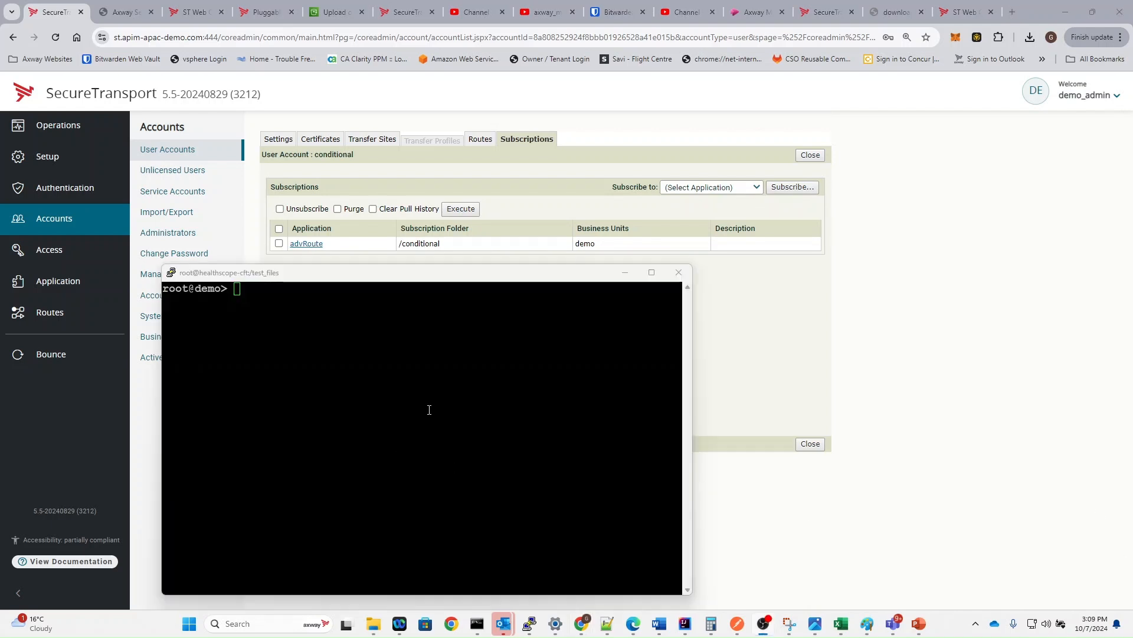
# - Connect via sftp -P 8022 as the conditional account and list the remote folders
pyautogui.click(351, 395)
pyautogui.write('ls')
pyautogui.press('Return')
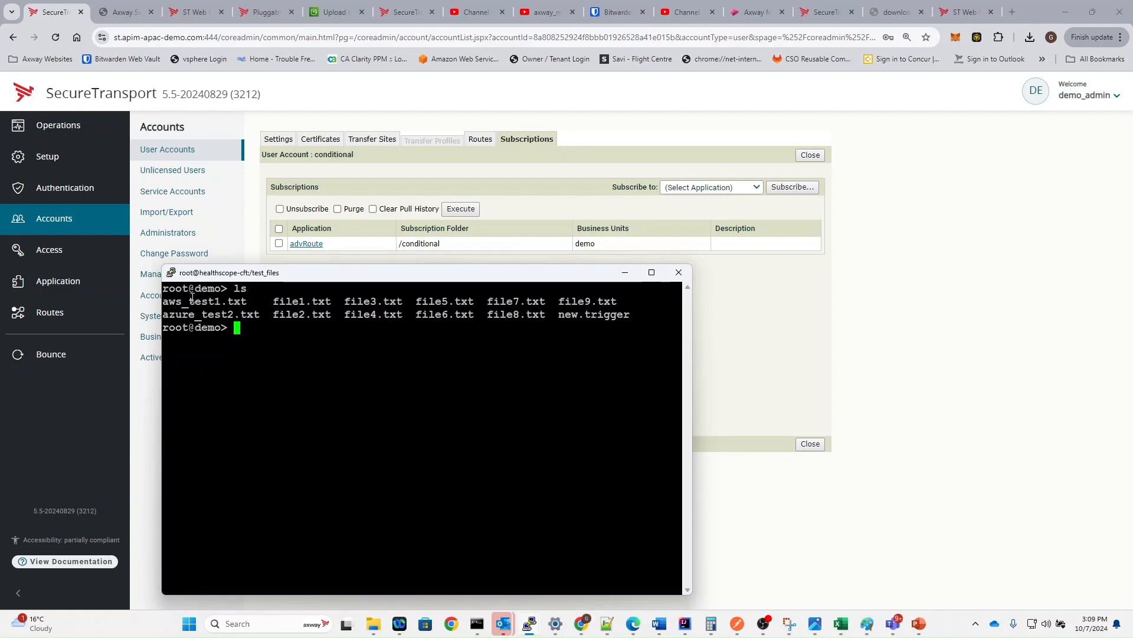
pyautogui.write('sftp ')
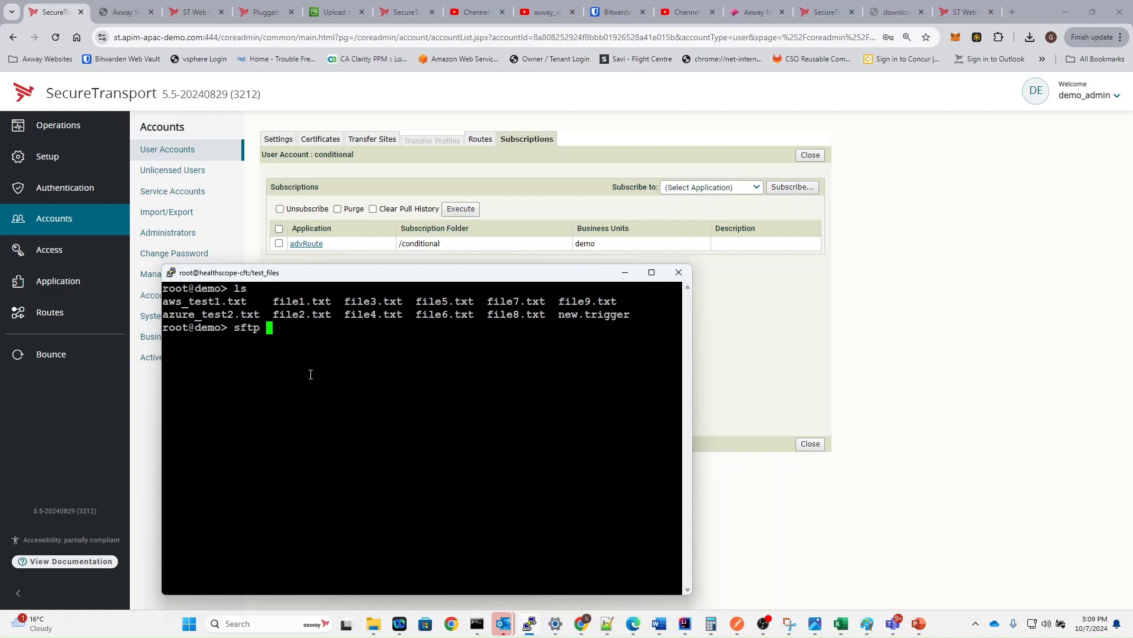
pyautogui.write('-P 8022 conditional@')
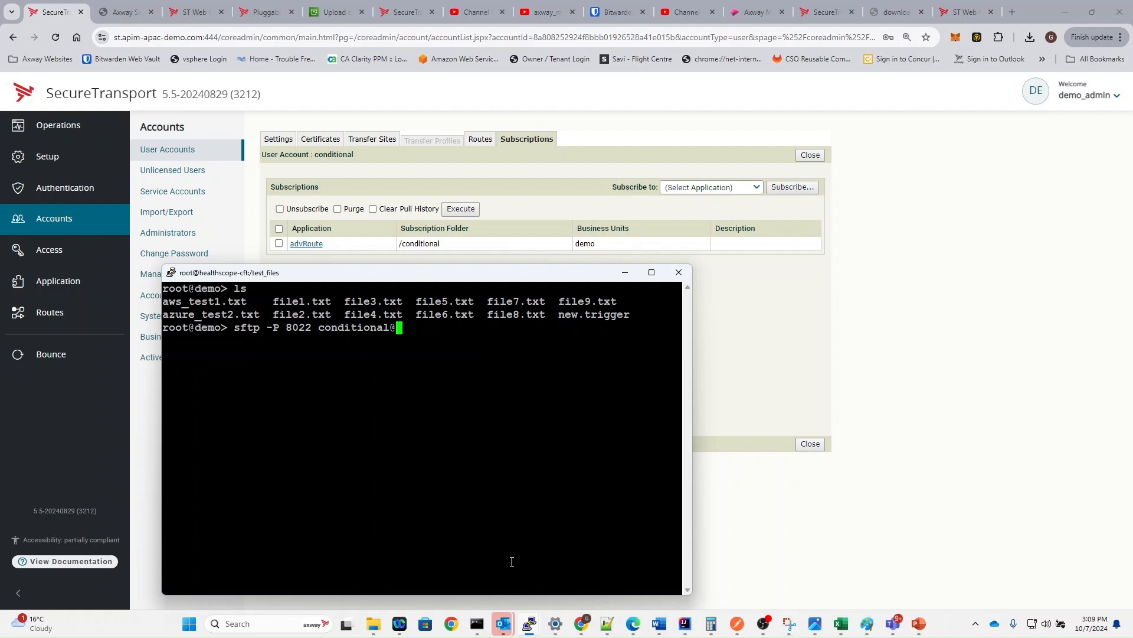
pyautogui.rightClick(472, 504)
pyautogui.press('Return')
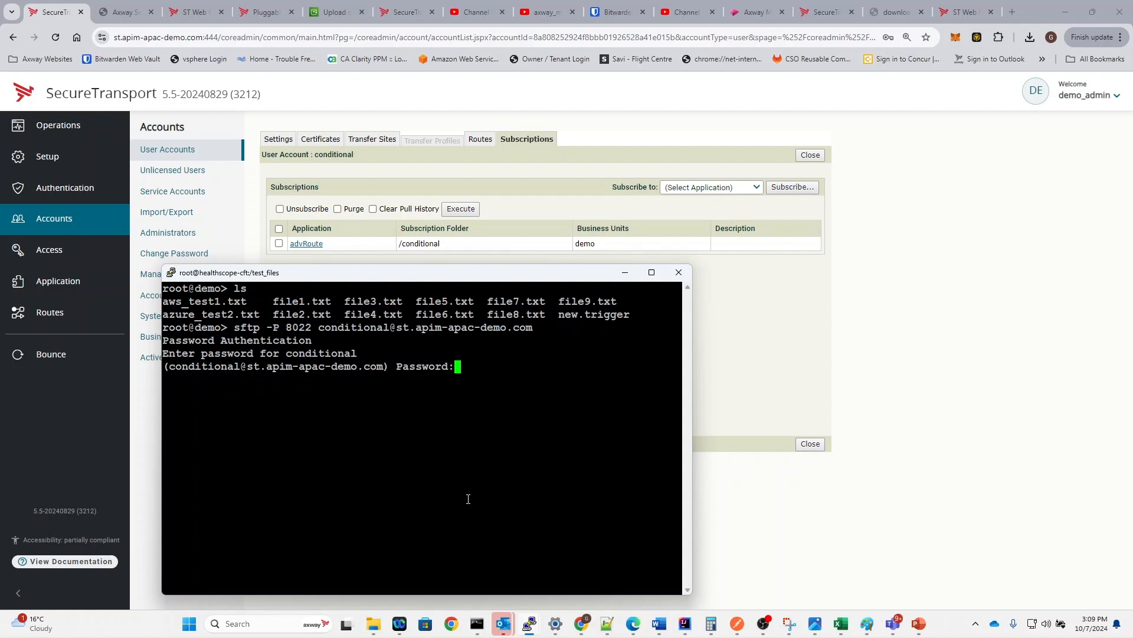
pyautogui.press('Return')
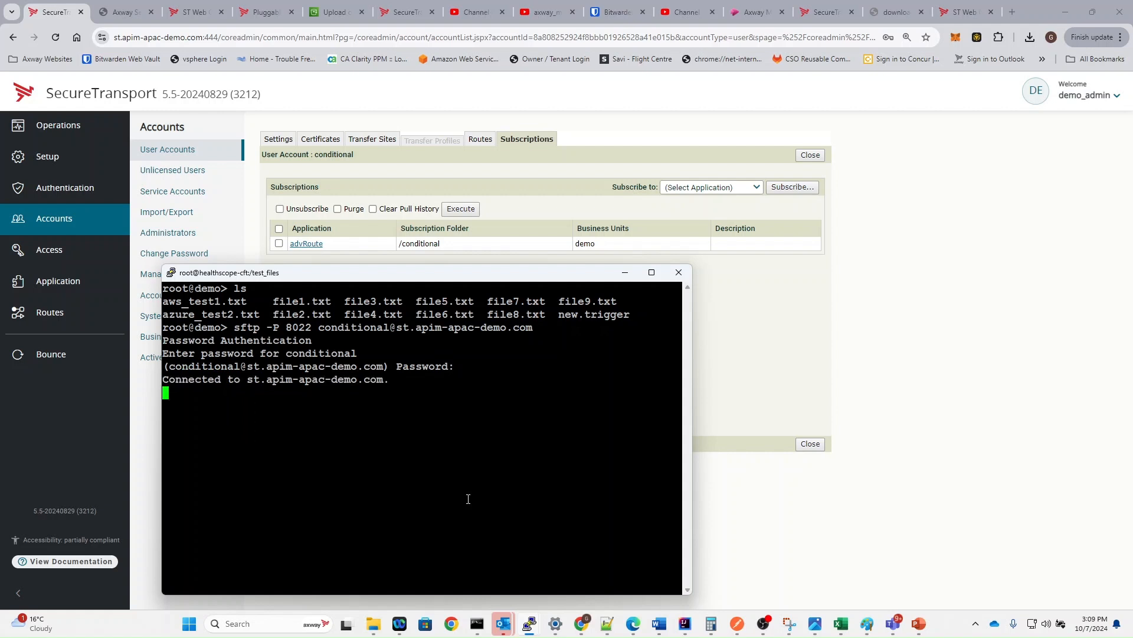
pyautogui.write('ls')
pyautogui.press('Return')
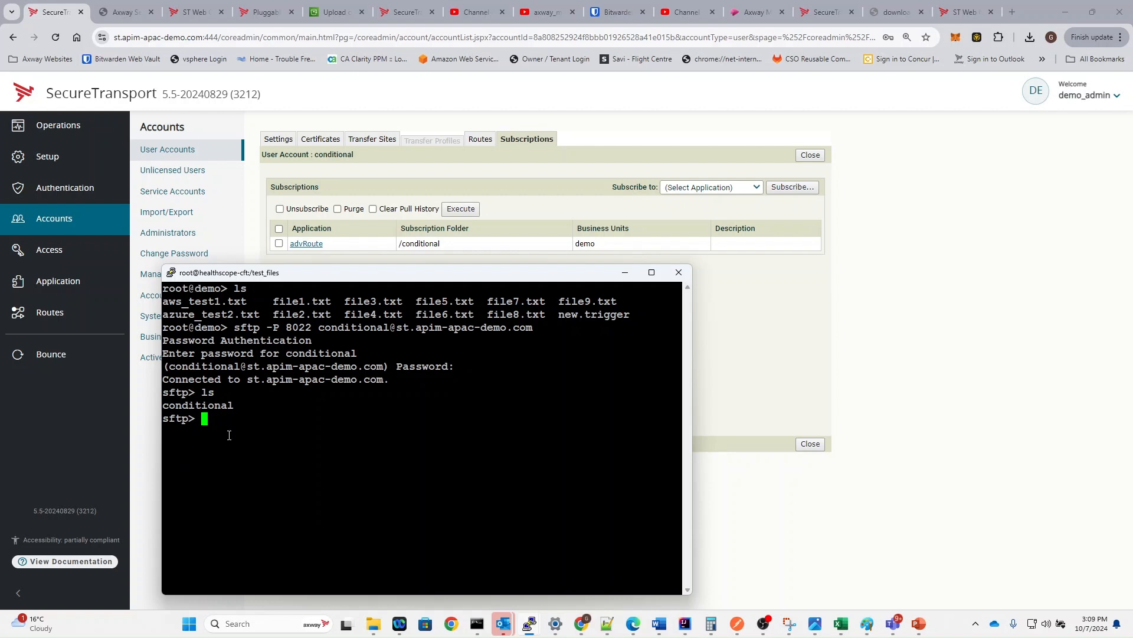
# - Change into the conditional folder and upload aws_test1.txt
pyautogui.write('cd')
pyautogui.doubleClick(198, 405)
pyautogui.rightClick(315, 408)
pyautogui.press('Return')
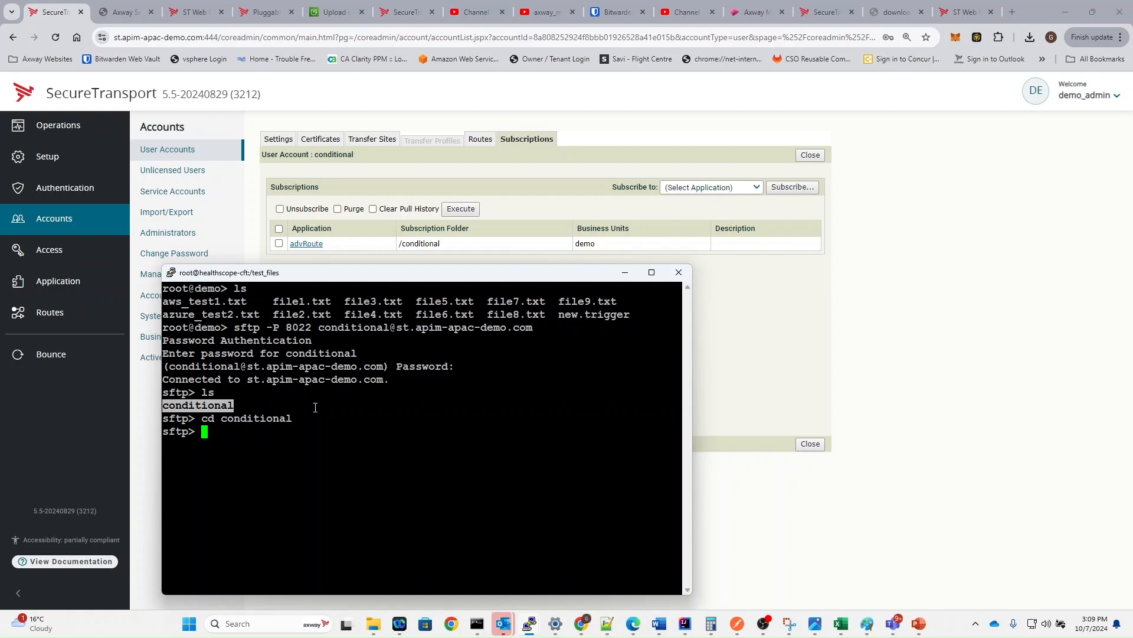
pyautogui.write('put')
pyautogui.doubleClick(223, 301)
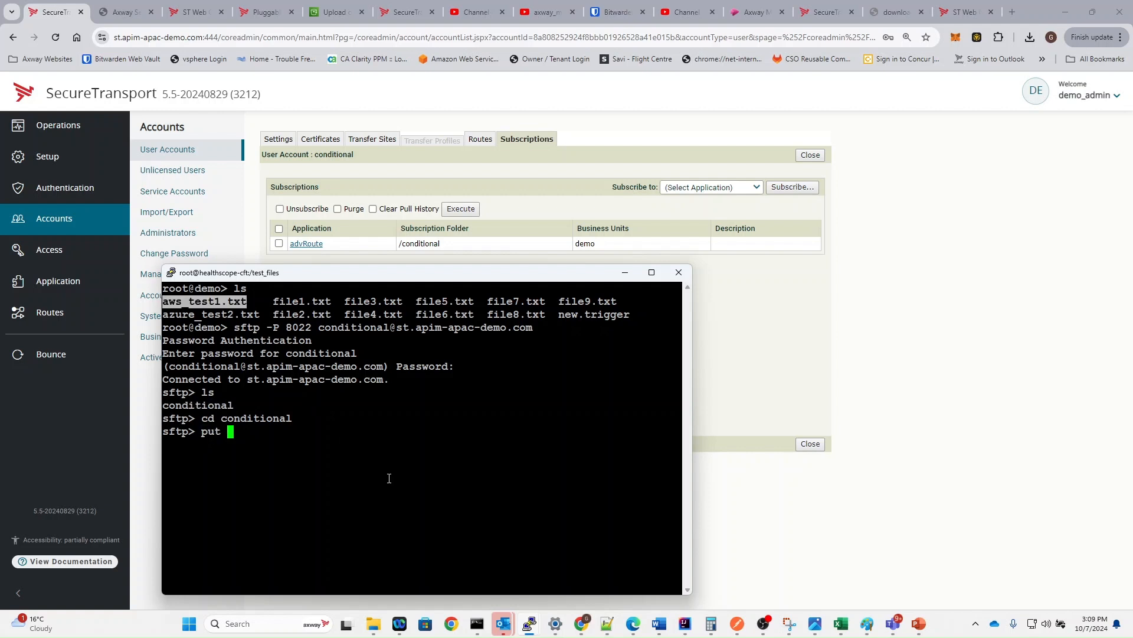
pyautogui.rightClick(394, 447)
pyautogui.press('Return')
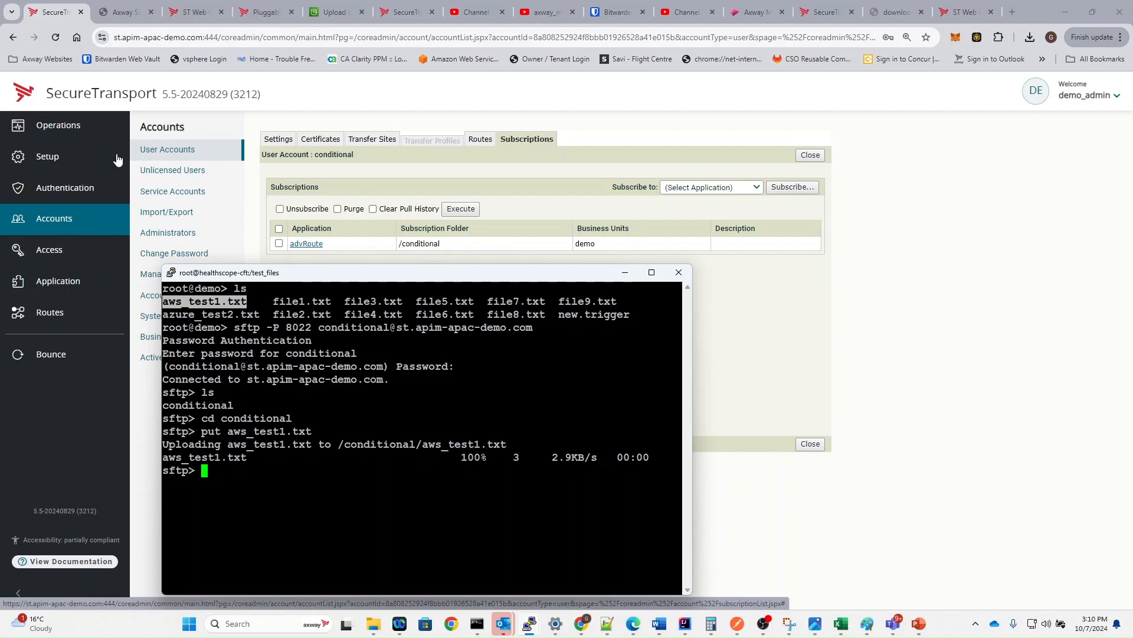
pyautogui.click(84, 128)
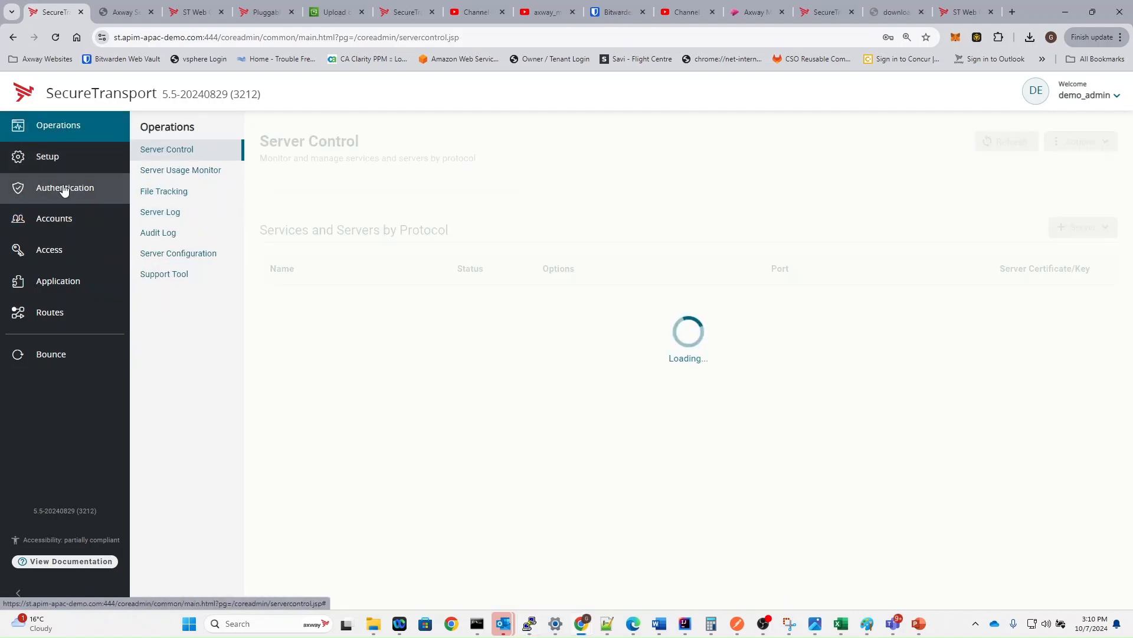
# - Open File Tracking details for aws_test1.txt.pgp, showing its S3 auto-push to axway-demo-bucket
pyautogui.click(160, 194)
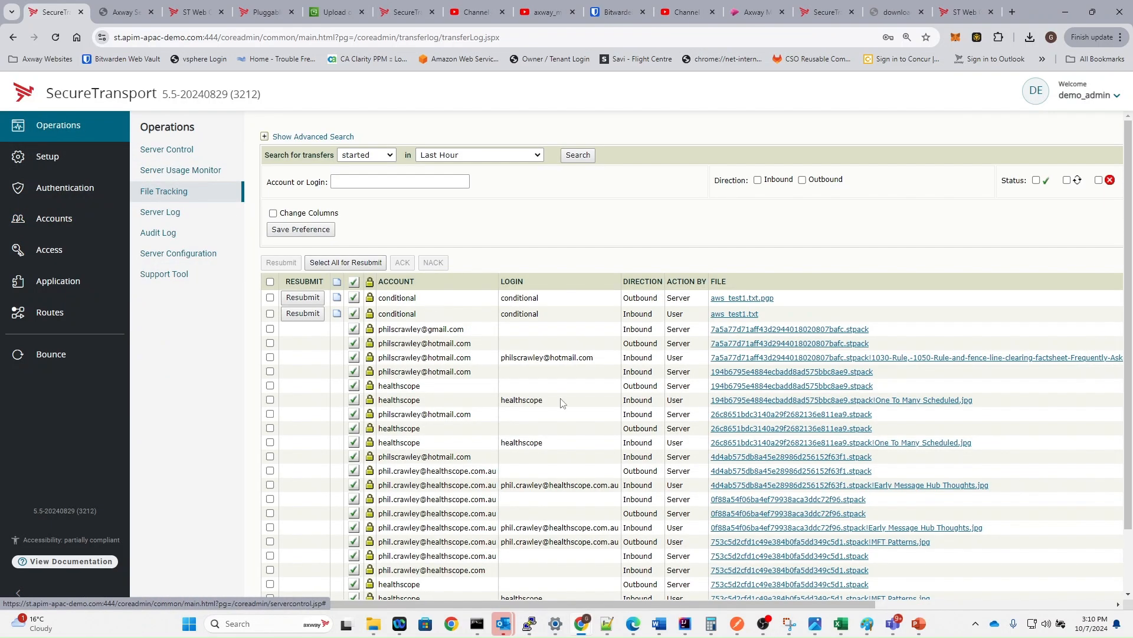
pyautogui.moveTo(780, 323); pyautogui.dragTo(704, 313)
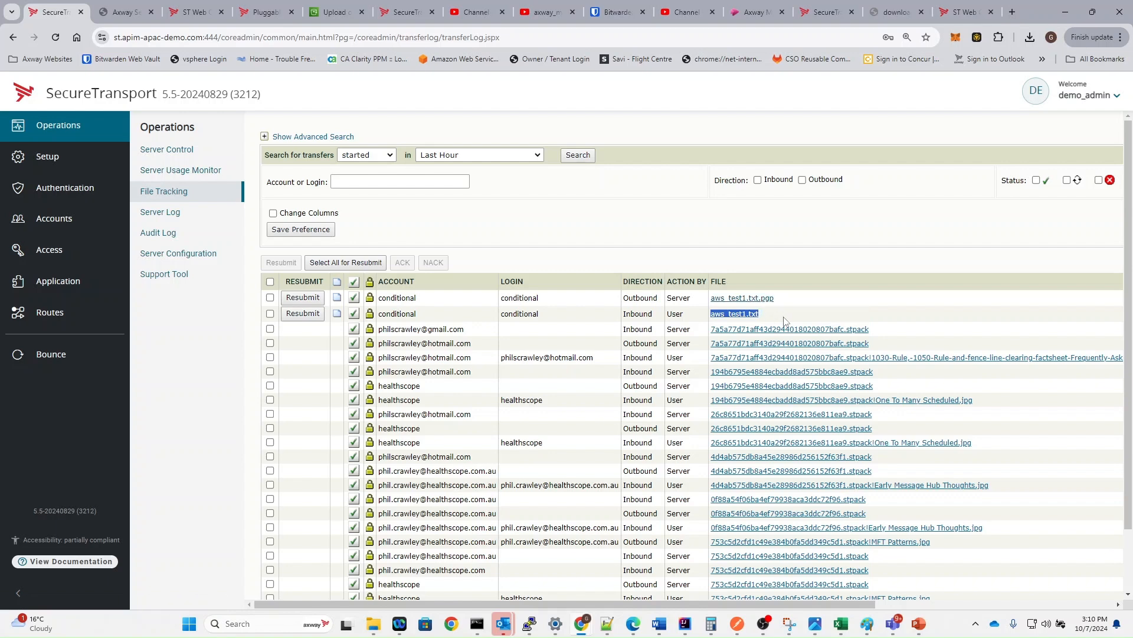
pyautogui.click(755, 299)
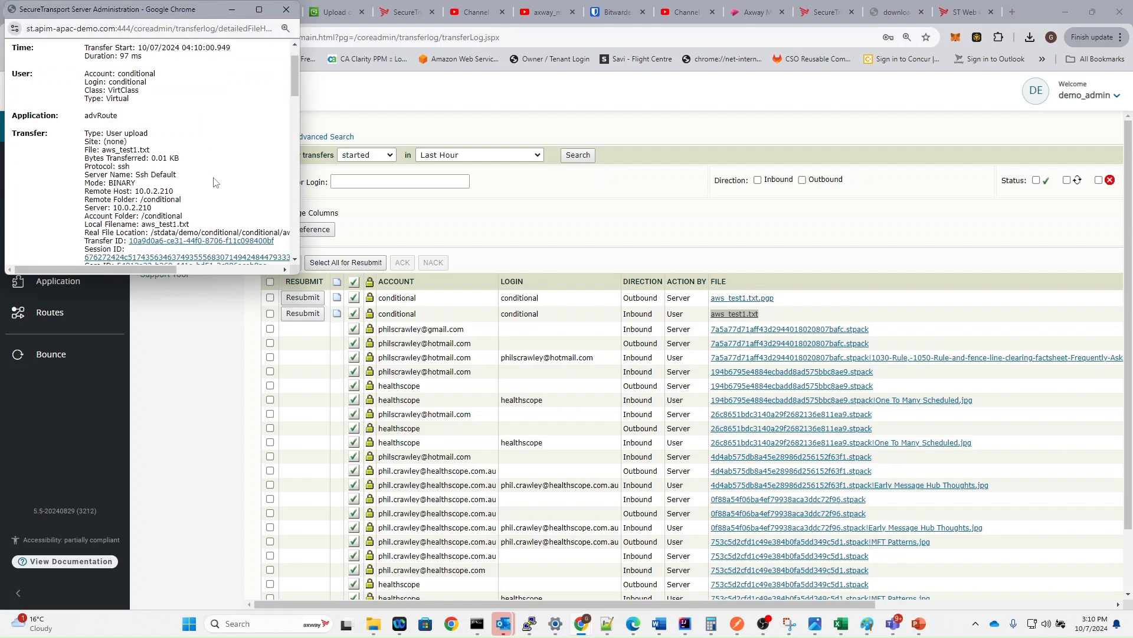
pyautogui.scroll(-5, 215, 182)
pyautogui.moveTo(66, 143); pyautogui.dragTo(208, 194)
pyautogui.scroll(-1, 210, 195)
pyautogui.scroll(-3, 210, 194)
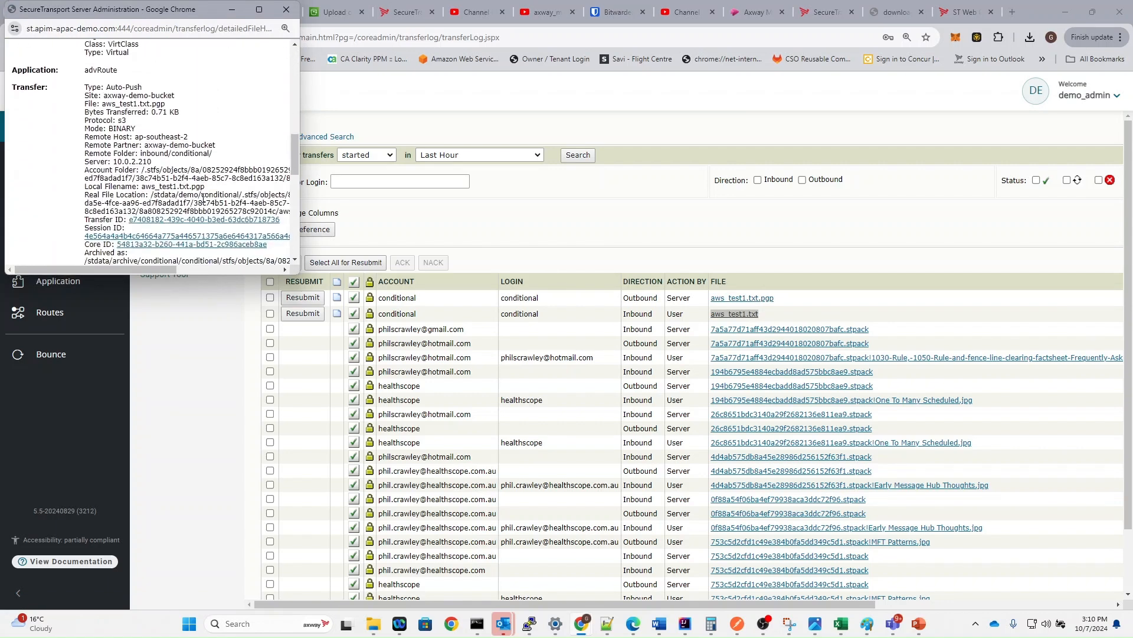
pyautogui.moveTo(84, 87); pyautogui.dragTo(72, 126)
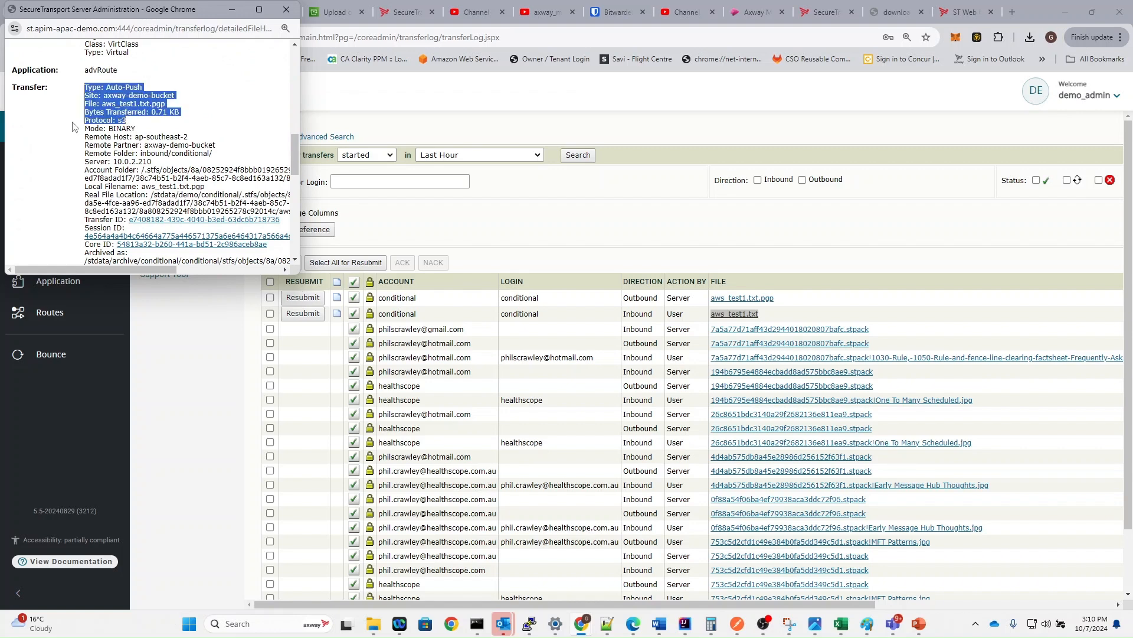
pyautogui.scroll(-2, 136, 157)
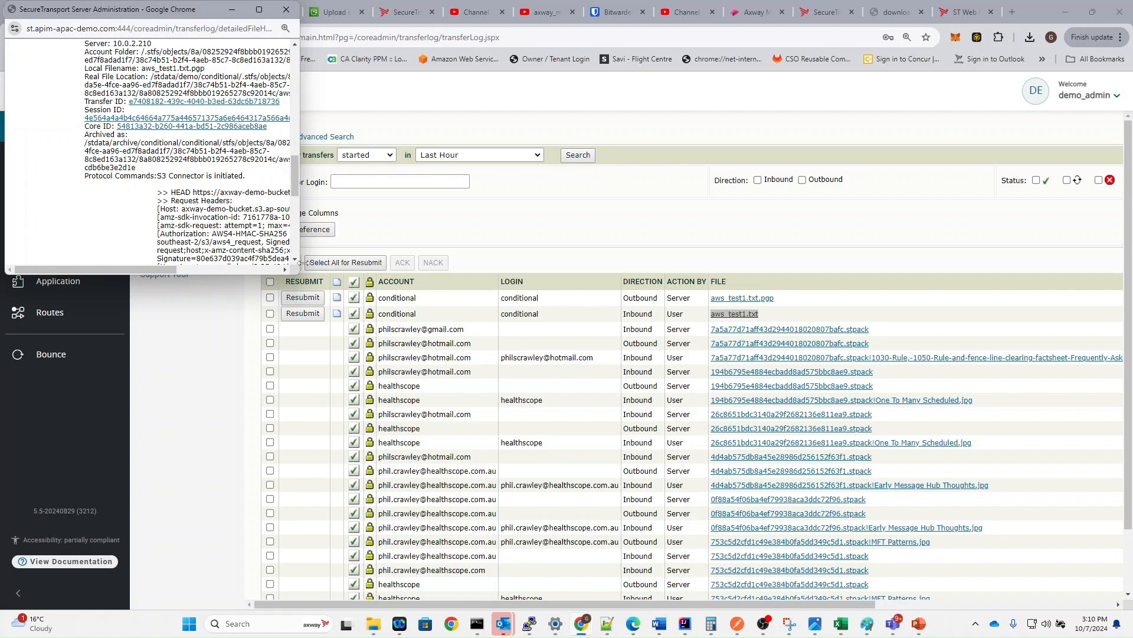
pyautogui.hotkey('alt', 'Tab')
pyautogui.hotkey('alt', 'Tab')
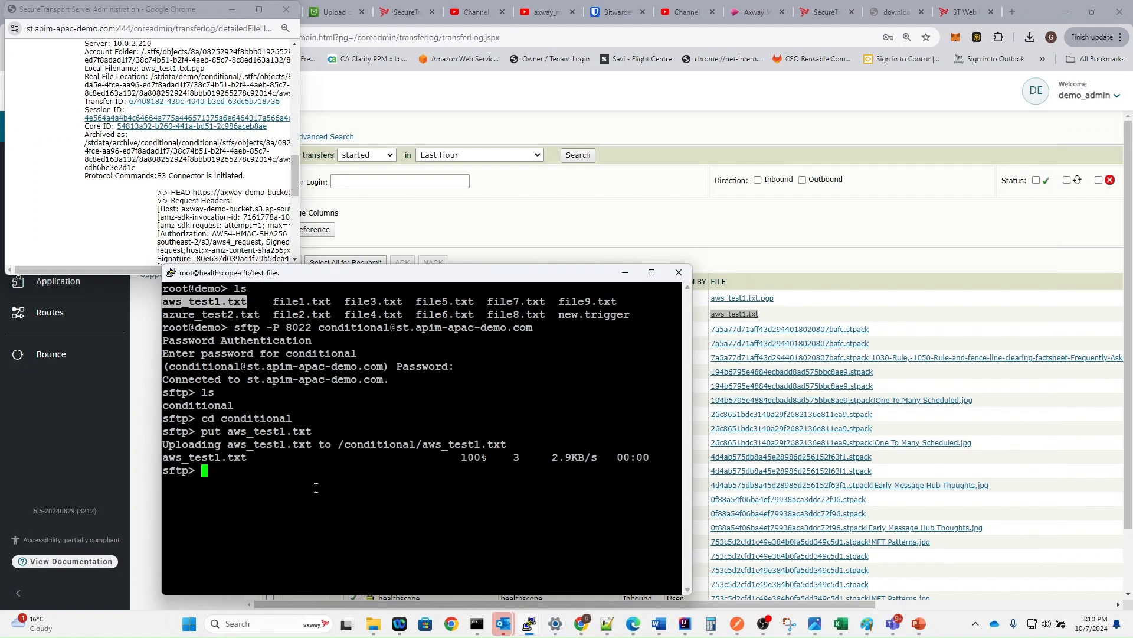
# - Upload azure_test2.txt with a put command in the sftp session
pyautogui.doubleClick(225, 314)
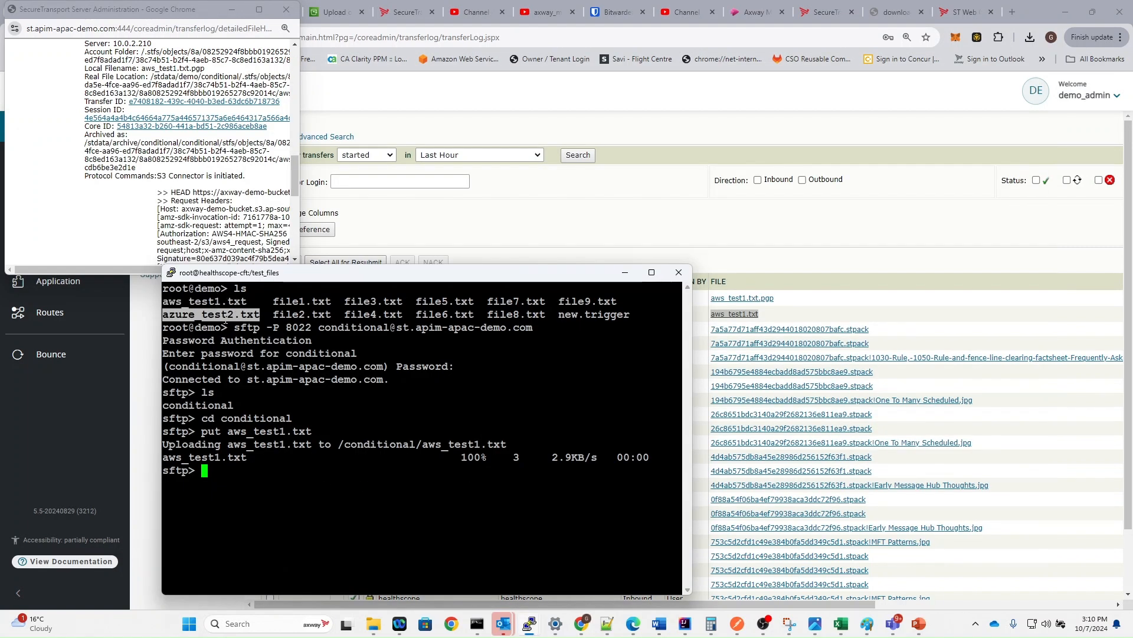
pyautogui.write('put')
pyautogui.rightClick(432, 386)
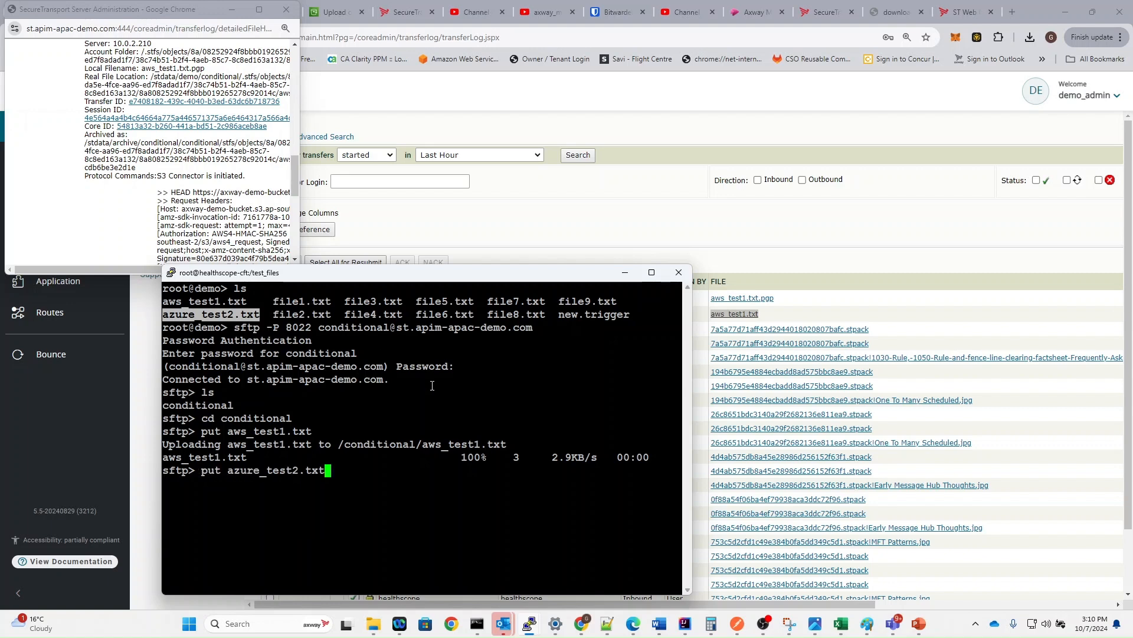
pyautogui.press('Return')
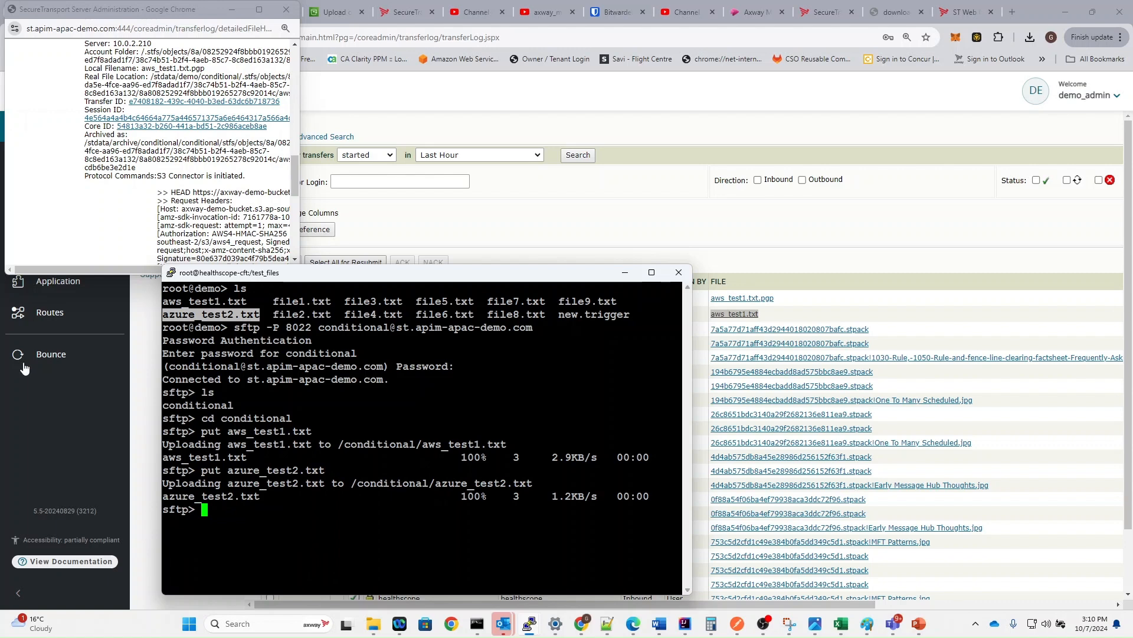
# - Reload File Tracking and review azure_test2.txt's ssh upload and azure-blob delivery details
pyautogui.click(150, 400)
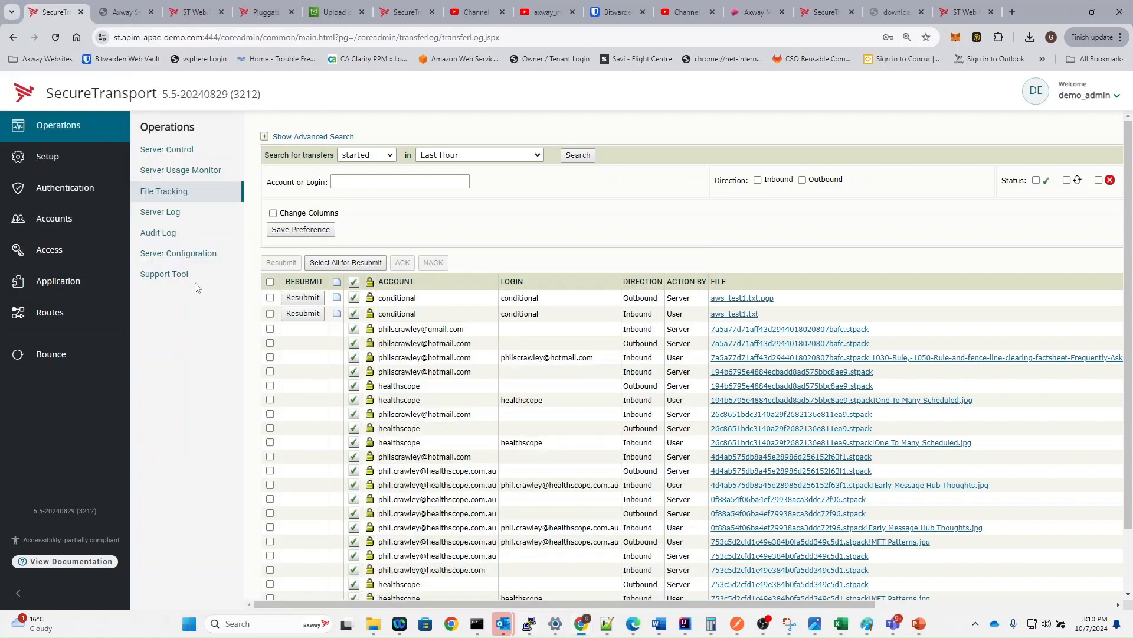
pyautogui.click(186, 196)
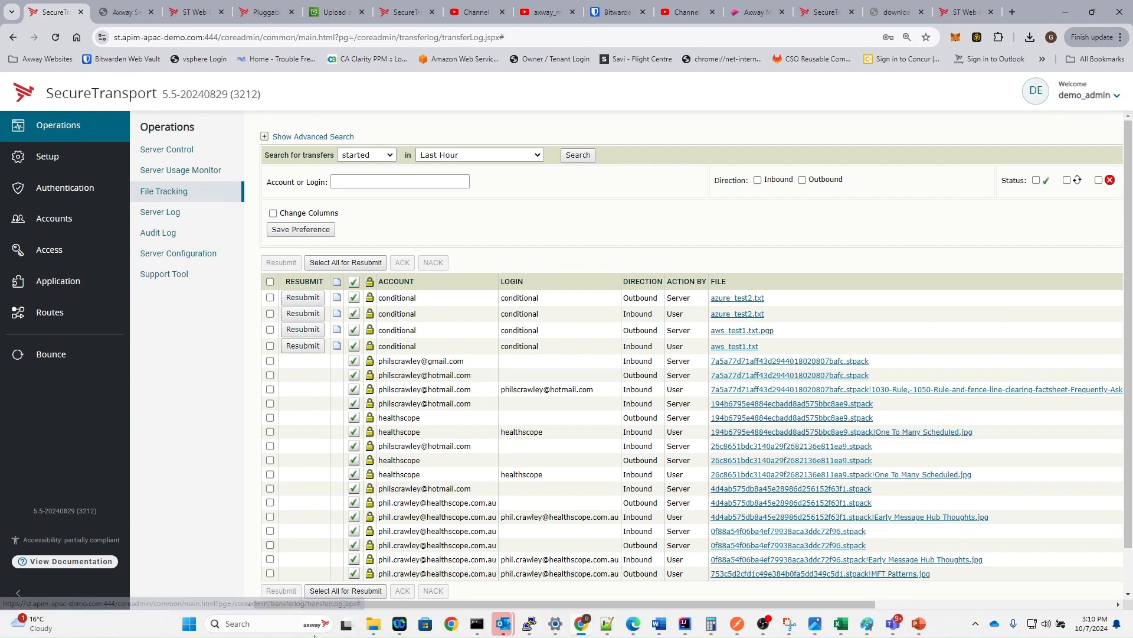
pyautogui.moveTo(456, 608); pyautogui.dragTo(687, 606)
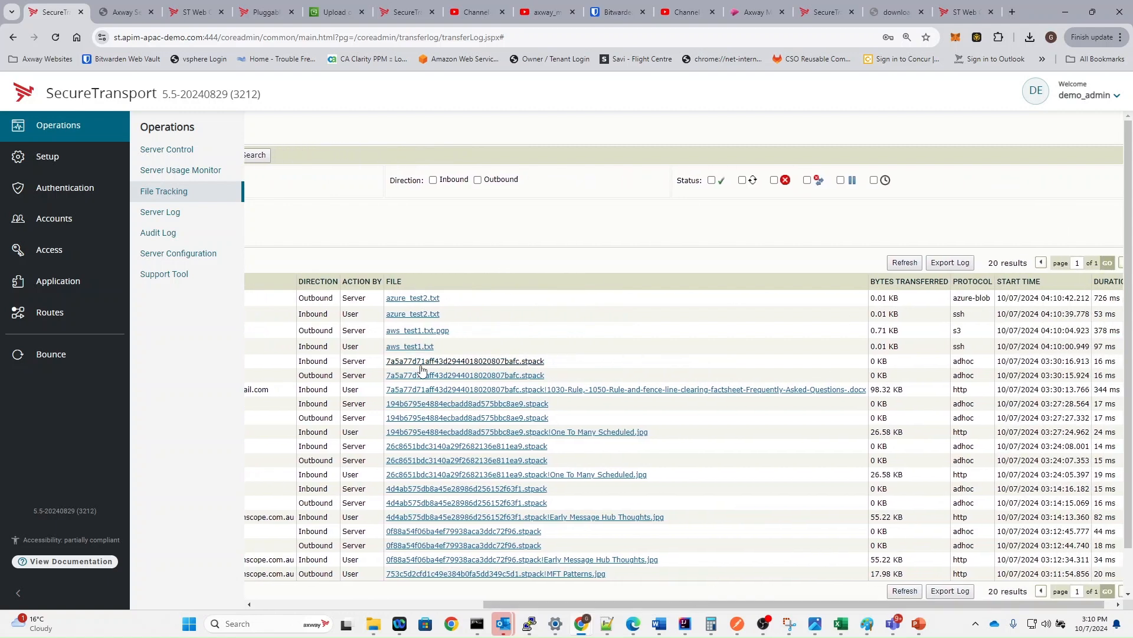
pyautogui.click(431, 313)
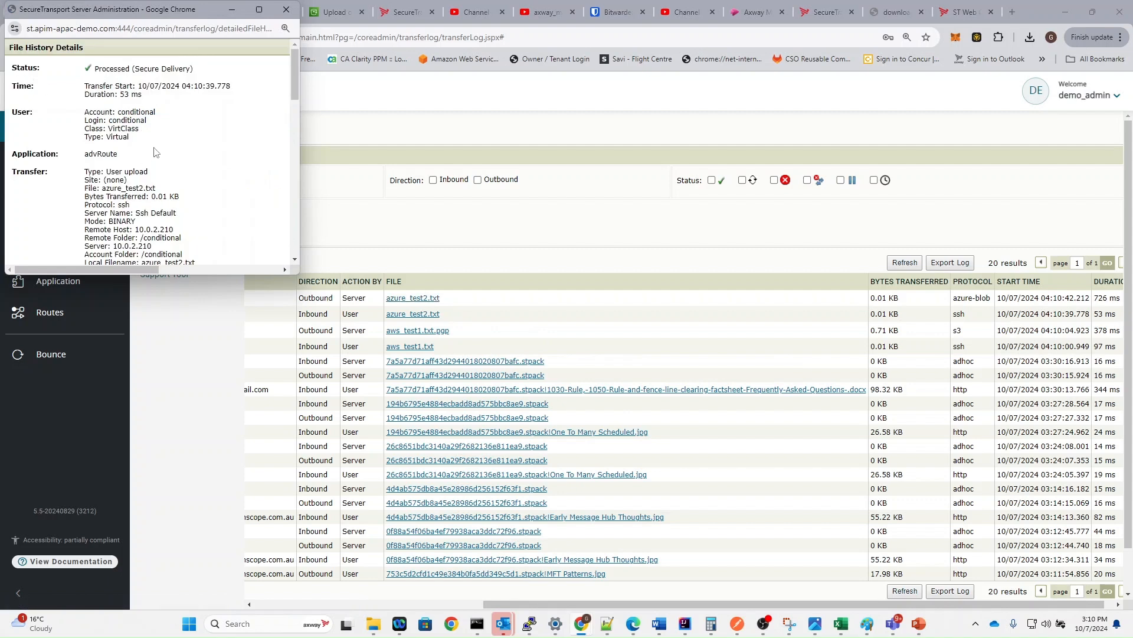
pyautogui.scroll(-1, 135, 187)
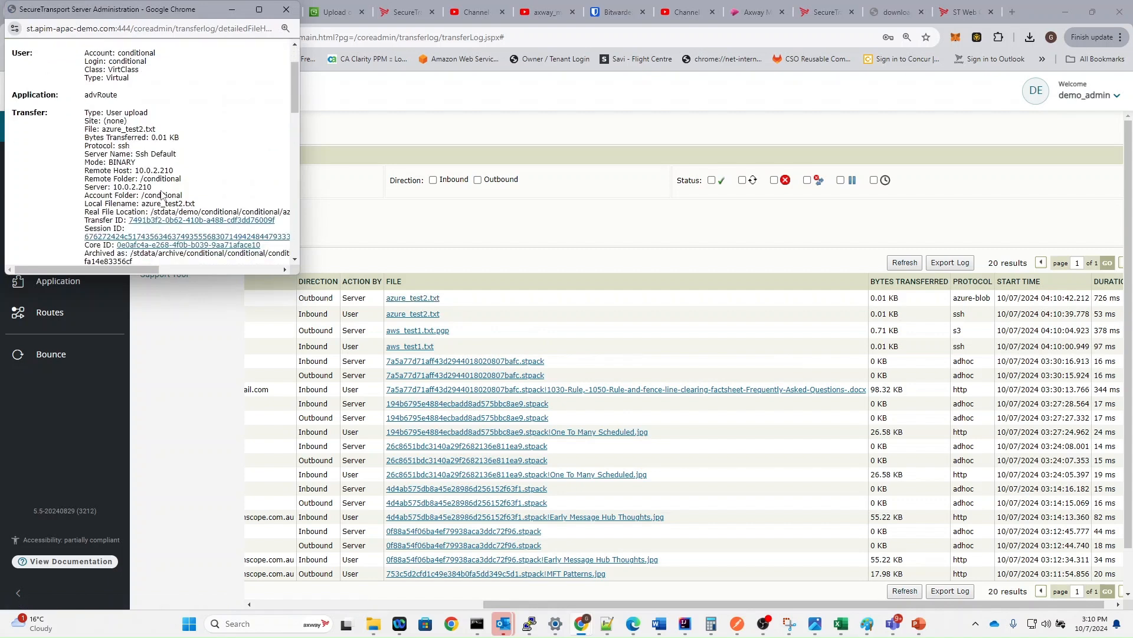
pyautogui.scroll(-1, 168, 213)
pyautogui.scroll(-3, 167, 245)
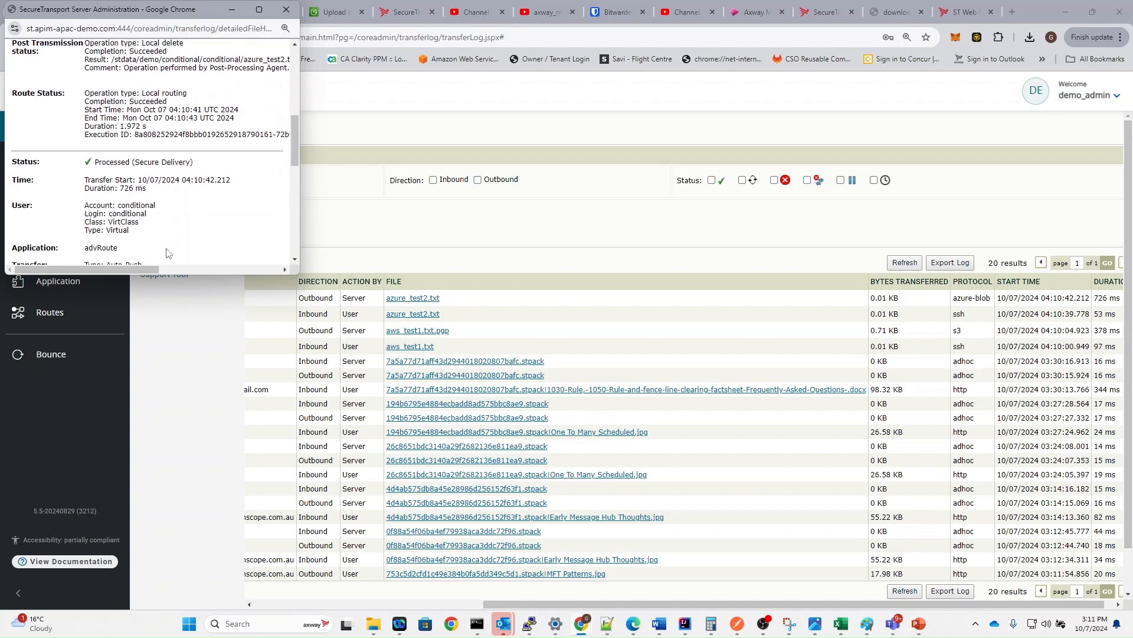
pyautogui.scroll(-4, 105, 107)
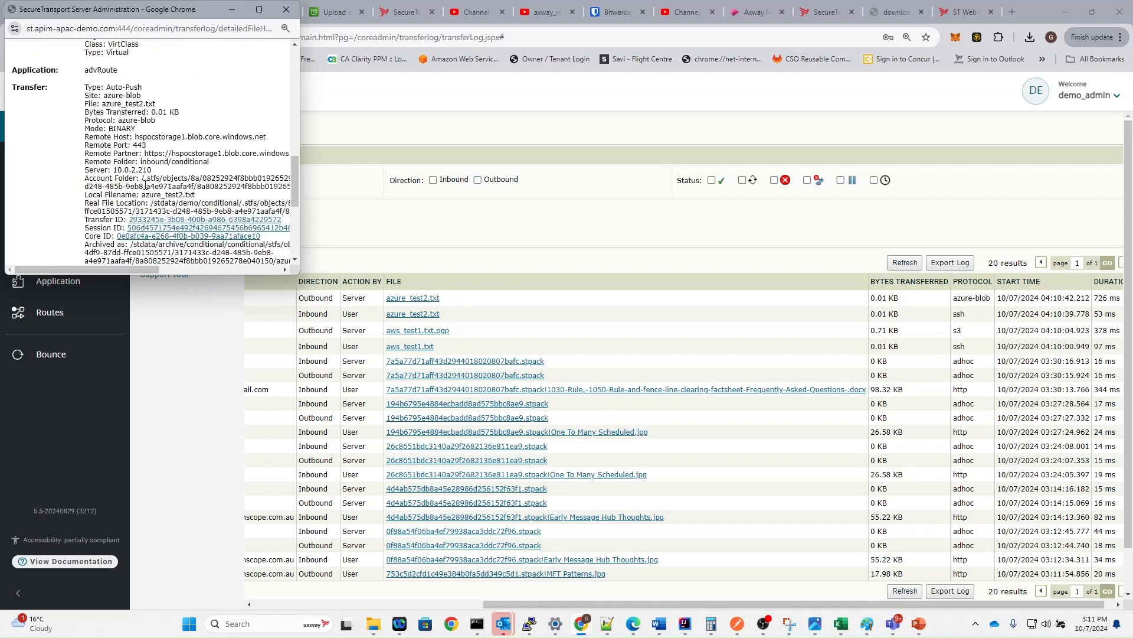
pyautogui.scroll(6, 145, 188)
pyautogui.scroll(3, 146, 188)
pyautogui.scroll(-2, 171, 184)
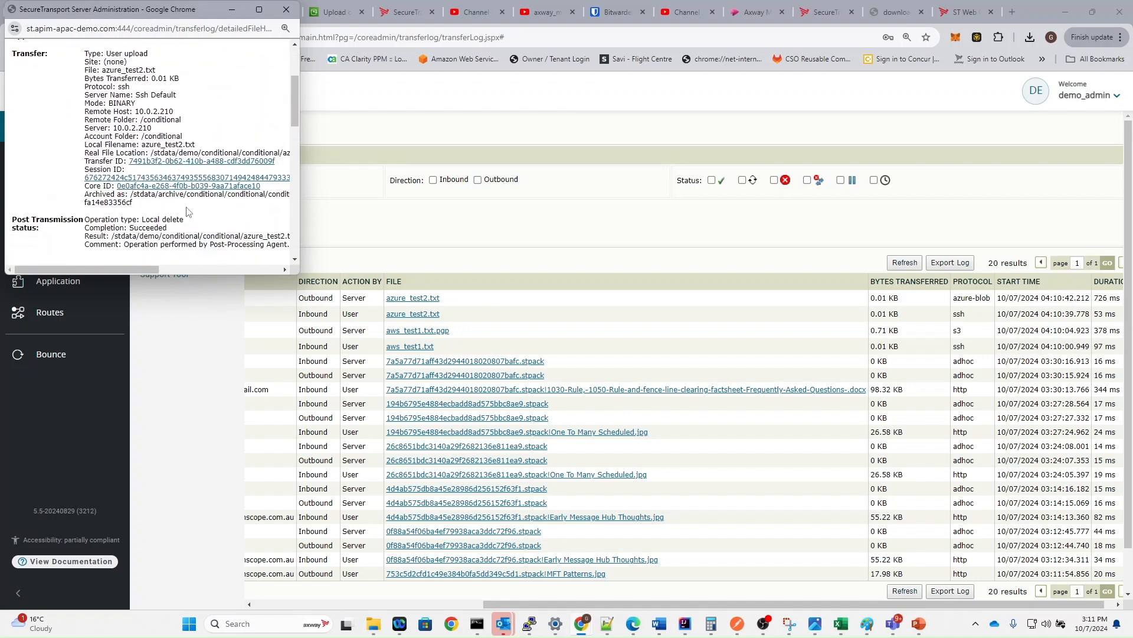
# - Open the session's Server Log and review azure_test2.txt's LineEnding and Send To Partner entries
pyautogui.click(172, 179)
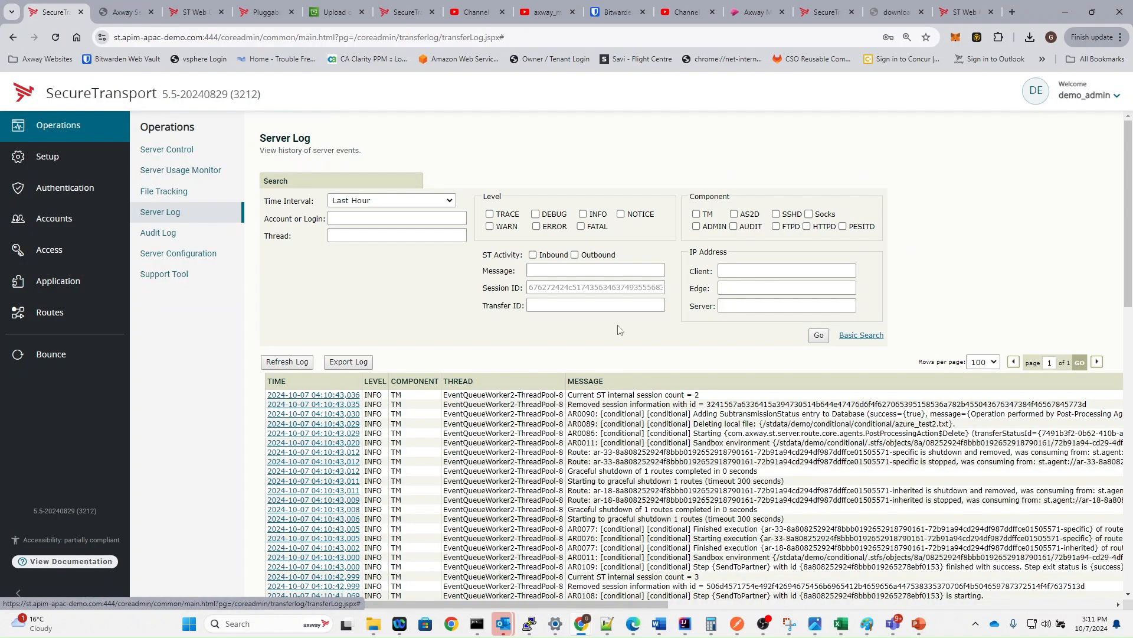
pyautogui.scroll(-3, 649, 366)
pyautogui.scroll(-2, 791, 463)
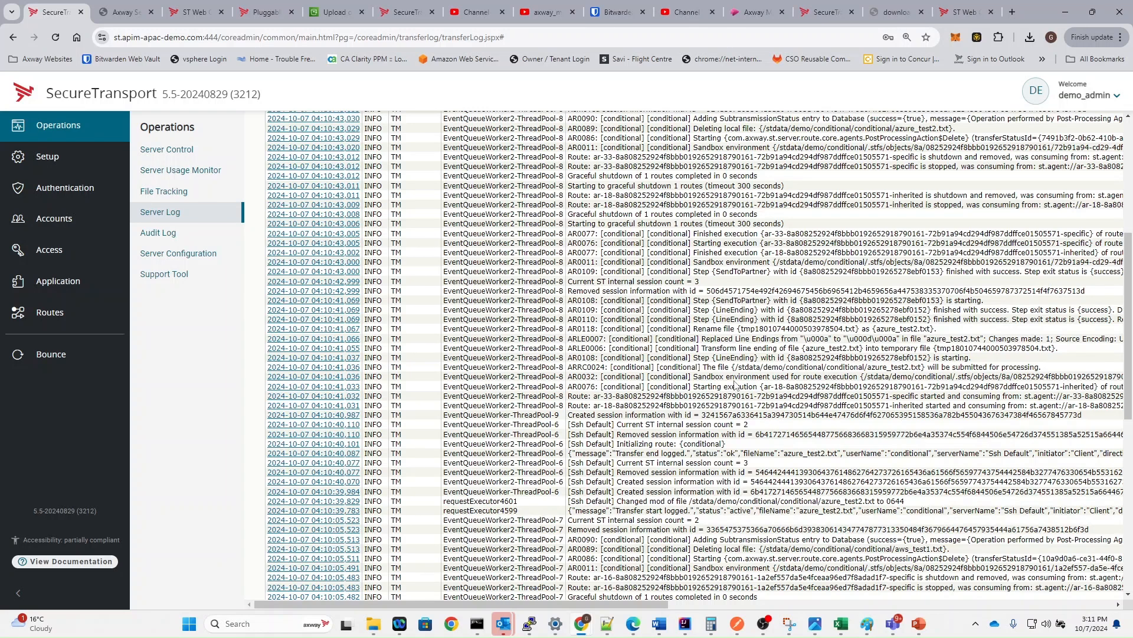
pyautogui.moveTo(706, 353); pyautogui.dragTo(814, 356)
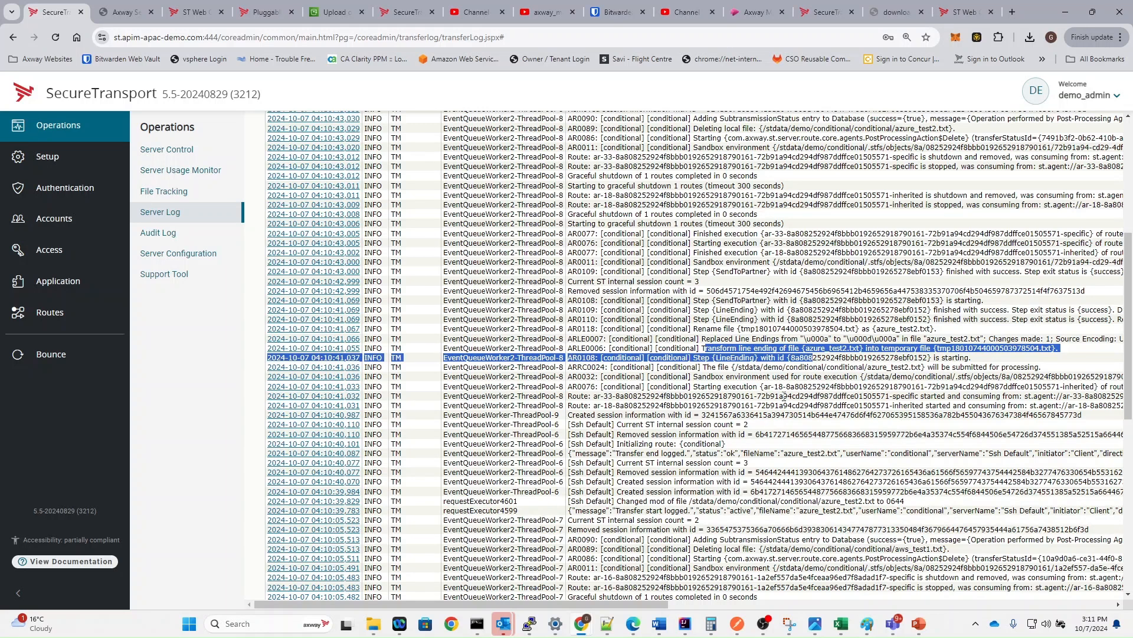
pyautogui.click(736, 357)
pyautogui.doubleClick(735, 357)
pyautogui.click(741, 381)
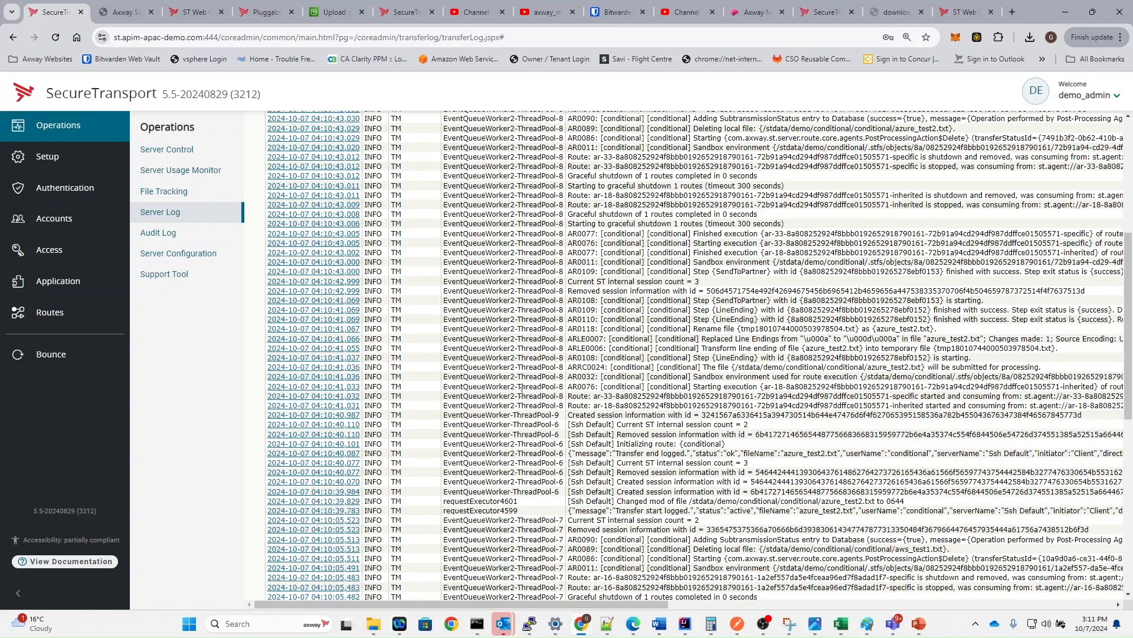
pyautogui.hotkey('alt', 'Tab')
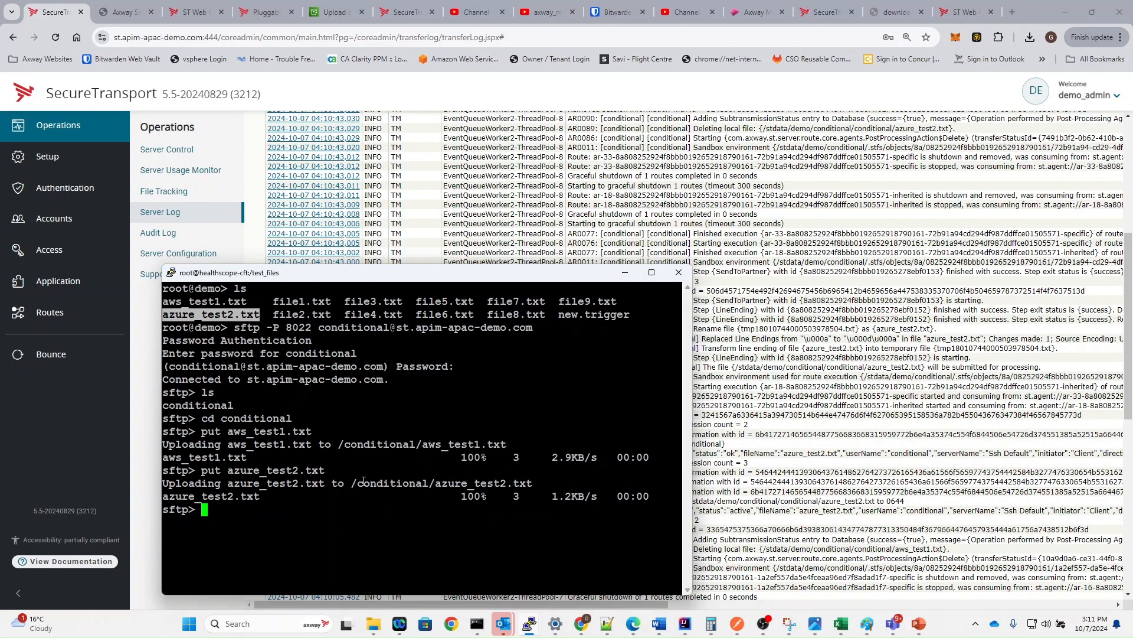
# - Upload file1.txt to /conditional with a put command
pyautogui.doubleClick(305, 302)
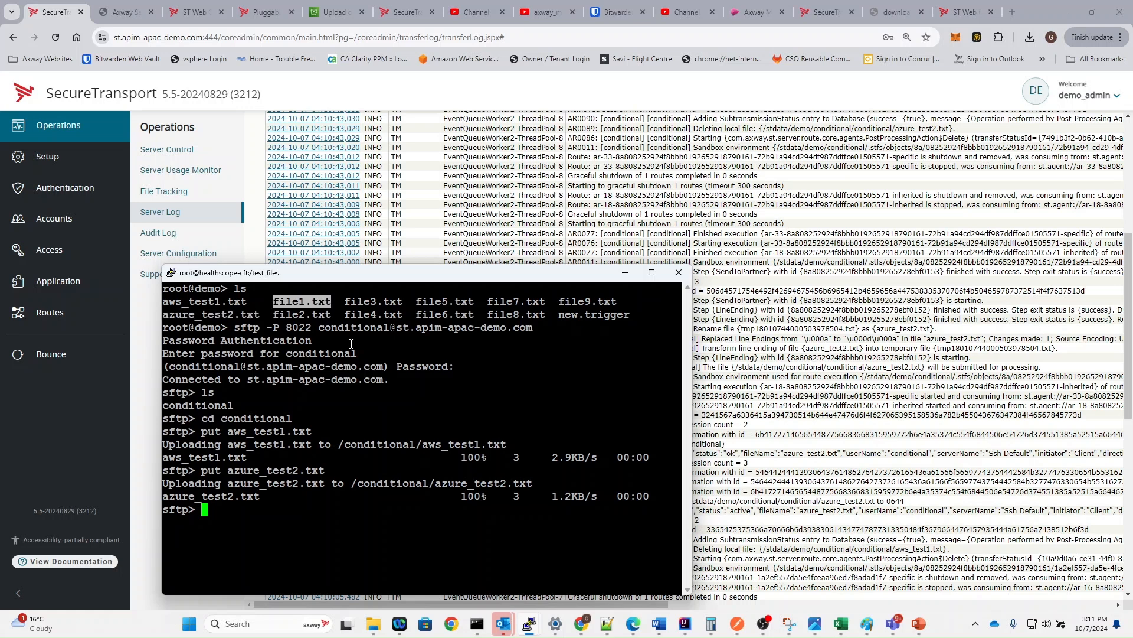
pyautogui.write('put')
pyautogui.rightClick(393, 400)
pyautogui.press('Return')
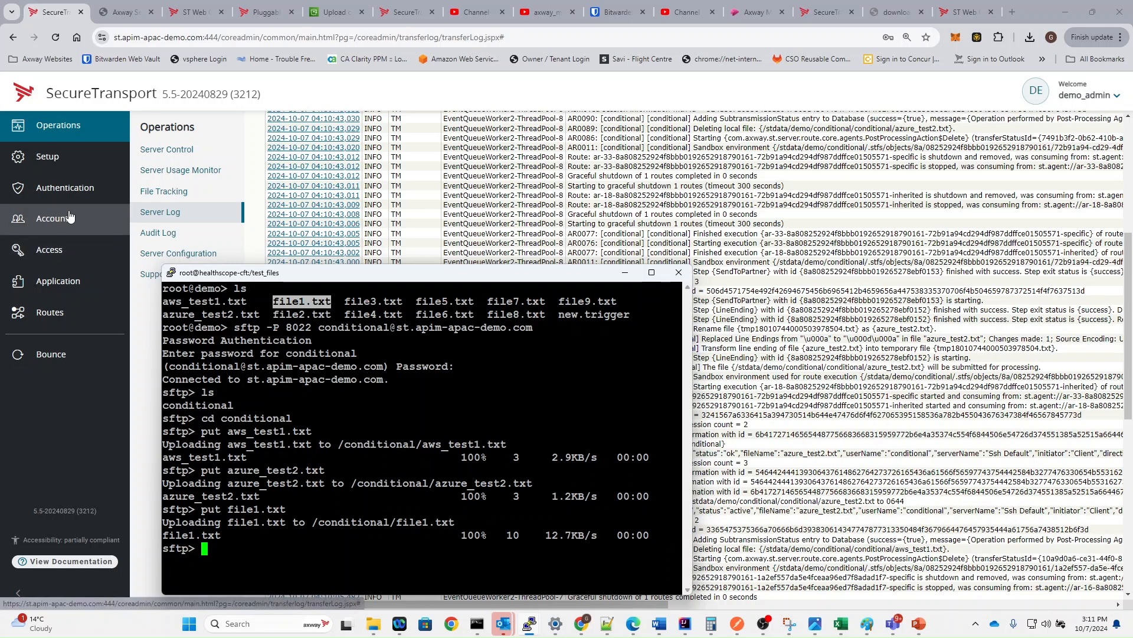
# - Refresh File Tracking and confirm file1.txt's ssh upload and the routing protocol on outbound and error rows
pyautogui.click(179, 199)
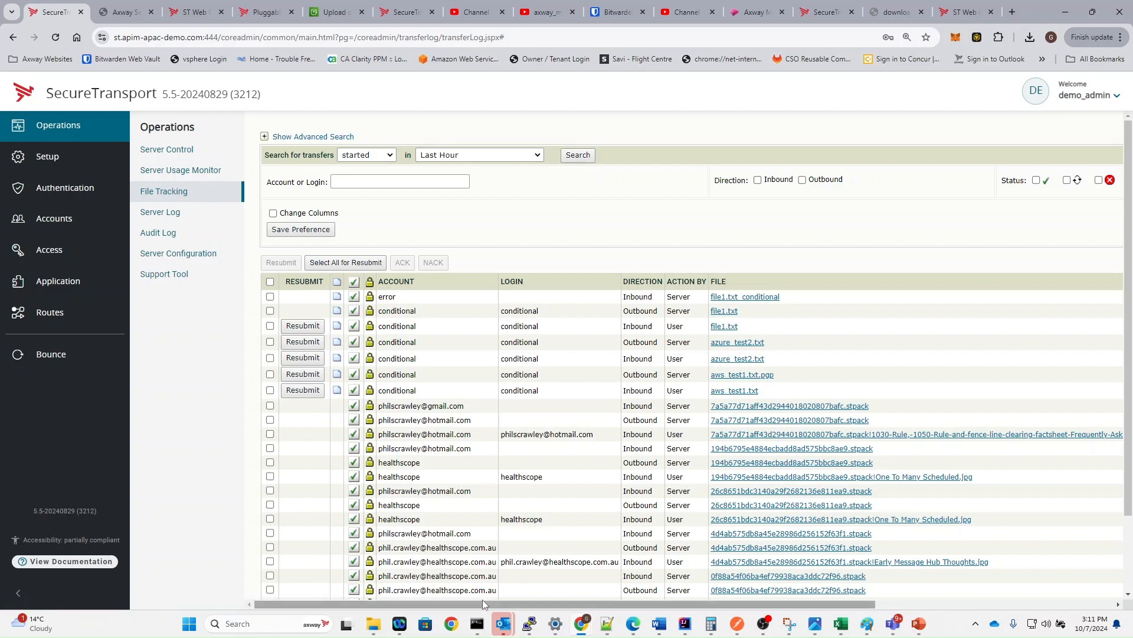
pyautogui.moveTo(483, 603); pyautogui.dragTo(618, 608)
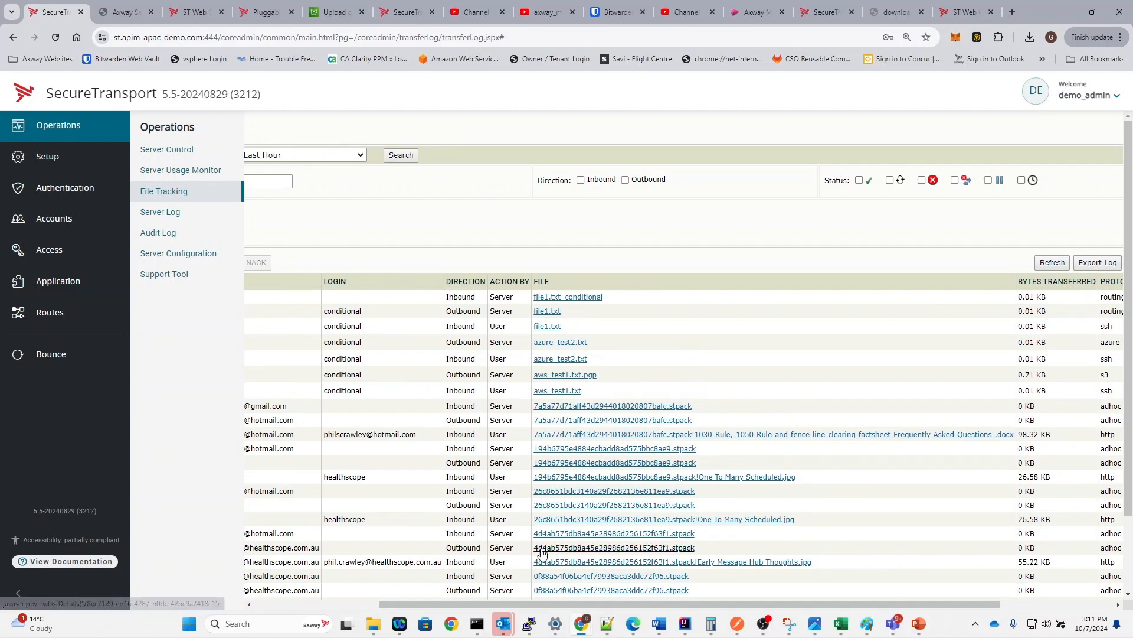
pyautogui.doubleClick(1107, 326)
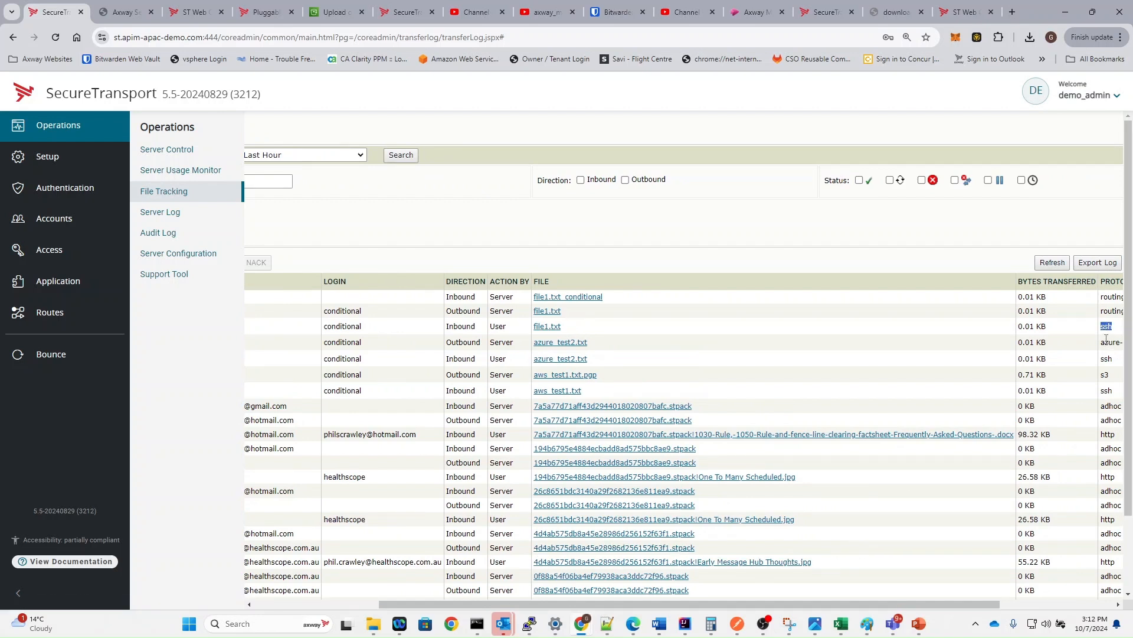
pyautogui.doubleClick(1113, 311)
pyautogui.doubleClick(1108, 297)
# - Inspect the error row showing file1.txt delivered as file1.txt_conditional
pyautogui.moveTo(483, 600); pyautogui.dragTo(345, 597)
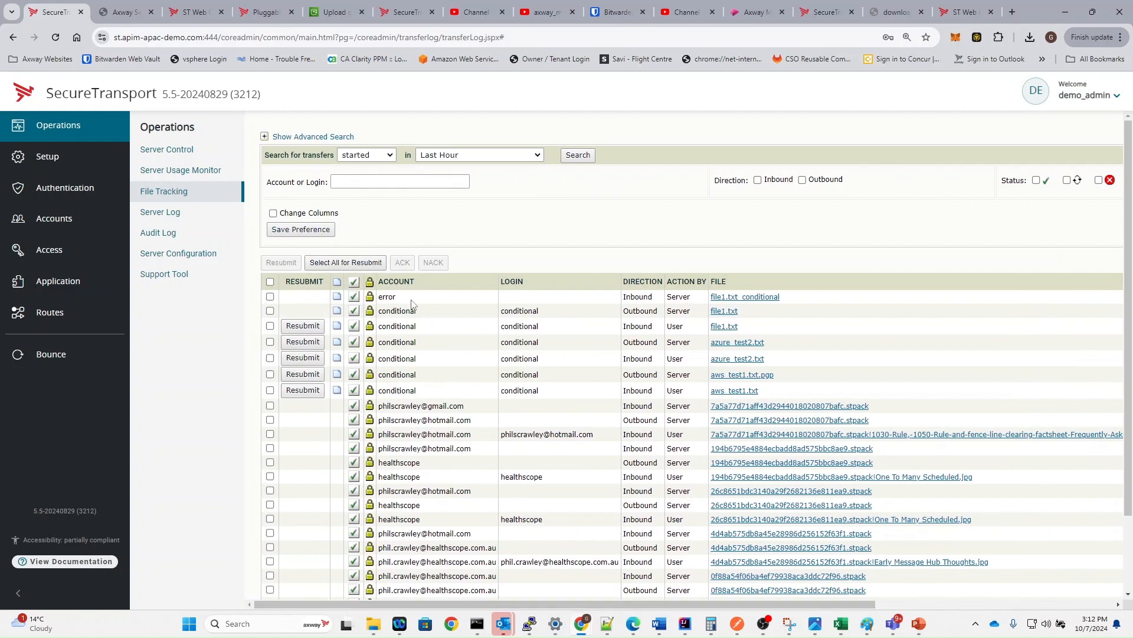
pyautogui.moveTo(786, 297); pyautogui.dragTo(710, 304)
pyautogui.click(827, 295)
pyautogui.hotkey('alt', 'Tab')
pyautogui.hotkey('alt', 'Tab')
pyautogui.hotkey('alt', 'Tab')
pyautogui.hotkey('alt', 'Tab')
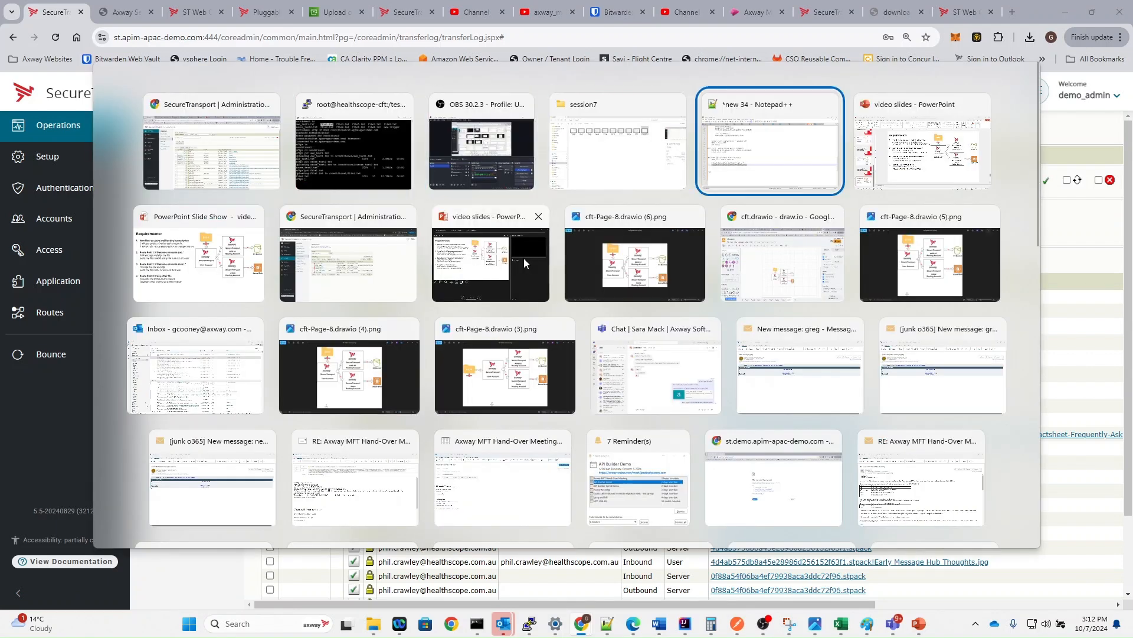
pyautogui.press('Escape')
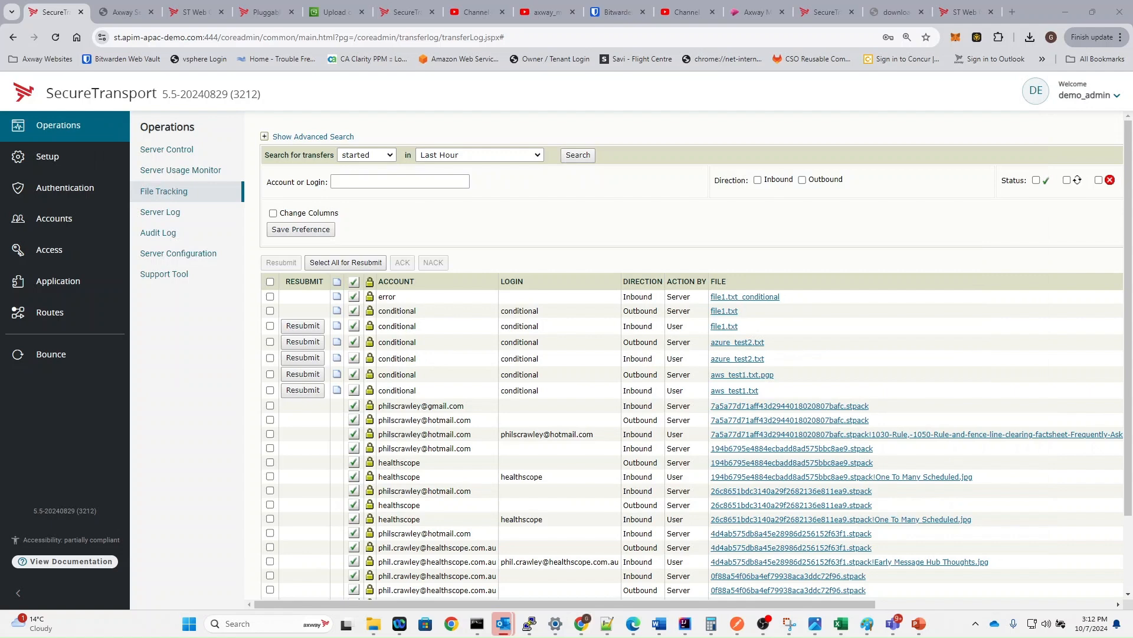
pyautogui.hotkey('alt', 'Tab')
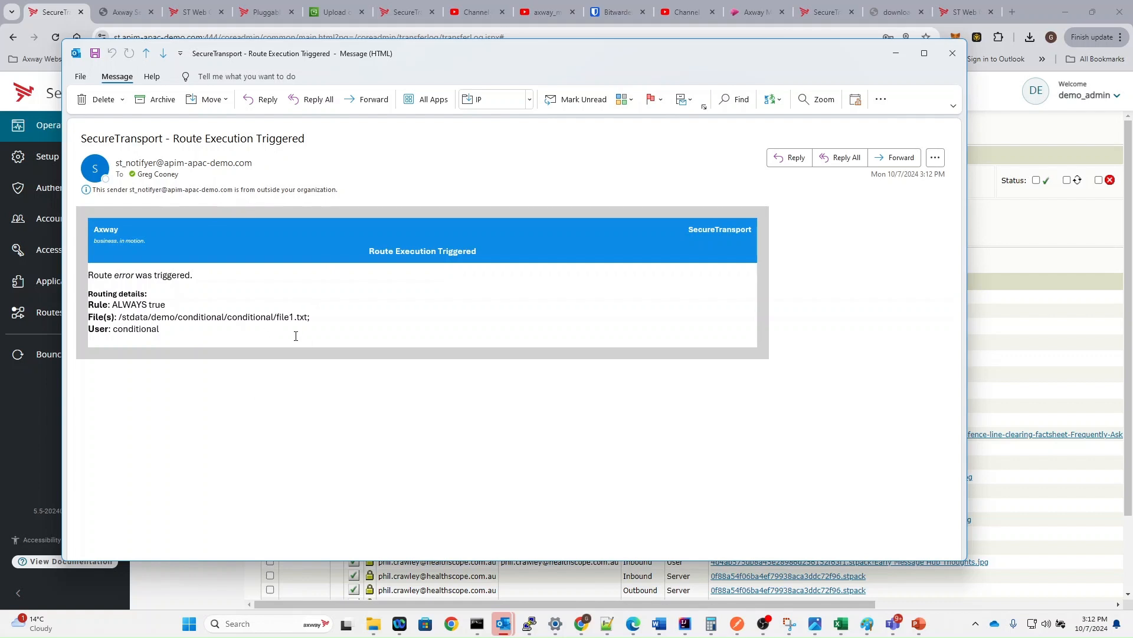
pyautogui.hotkey('alt', 'Tab')
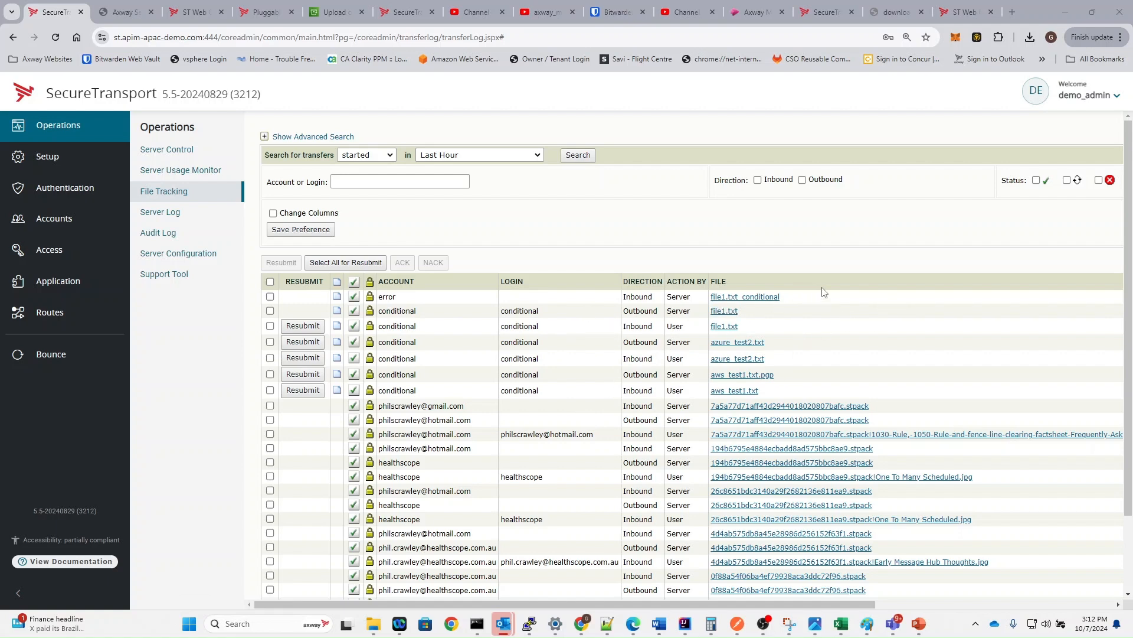
pyautogui.hotkey('alt', 'Tab')
pyautogui.hotkey('alt', 'Tab')
pyautogui.hotkey('alt', 'Tab')
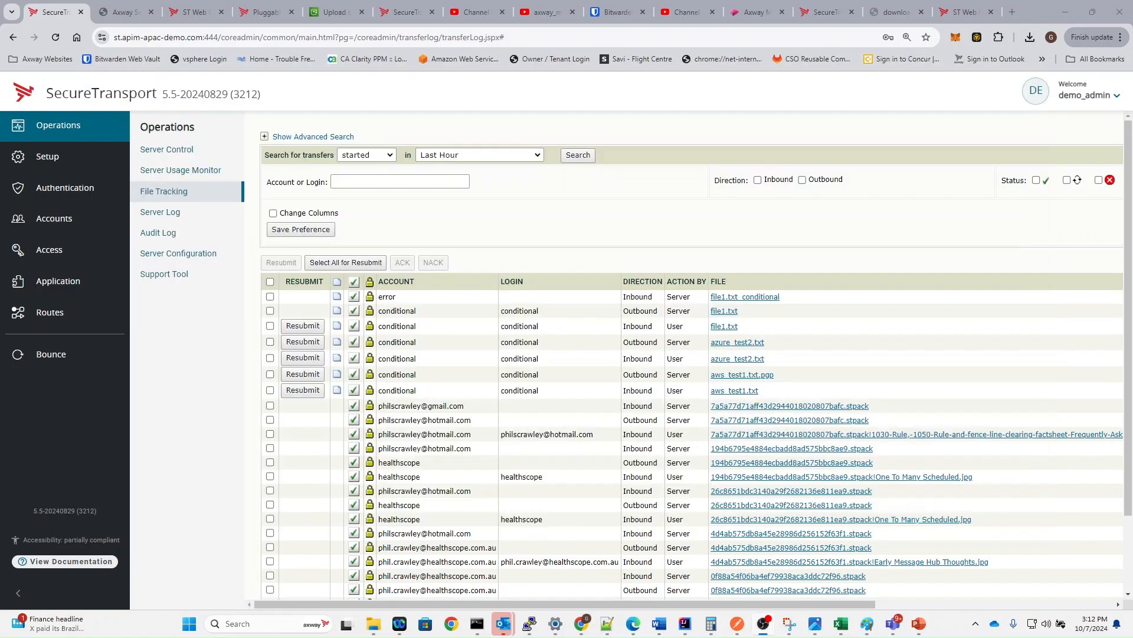